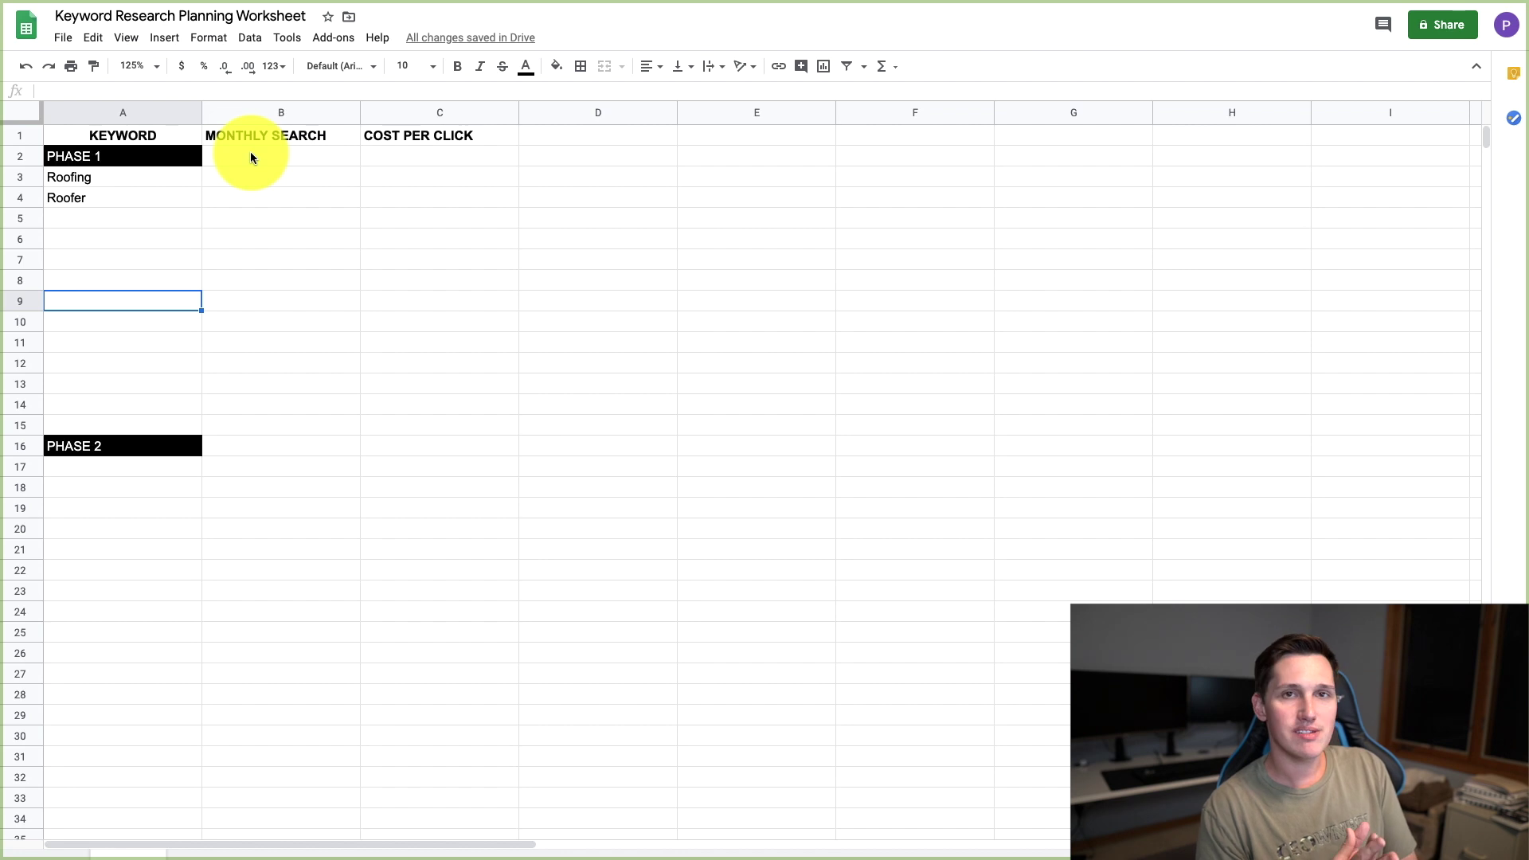
Append the city name CEDARBURG to the Roofing keyword in cell A3
left_click(127, 176)
double_click(129, 176)
double_click(129, 176)
left_click(129, 176)
type("CED")
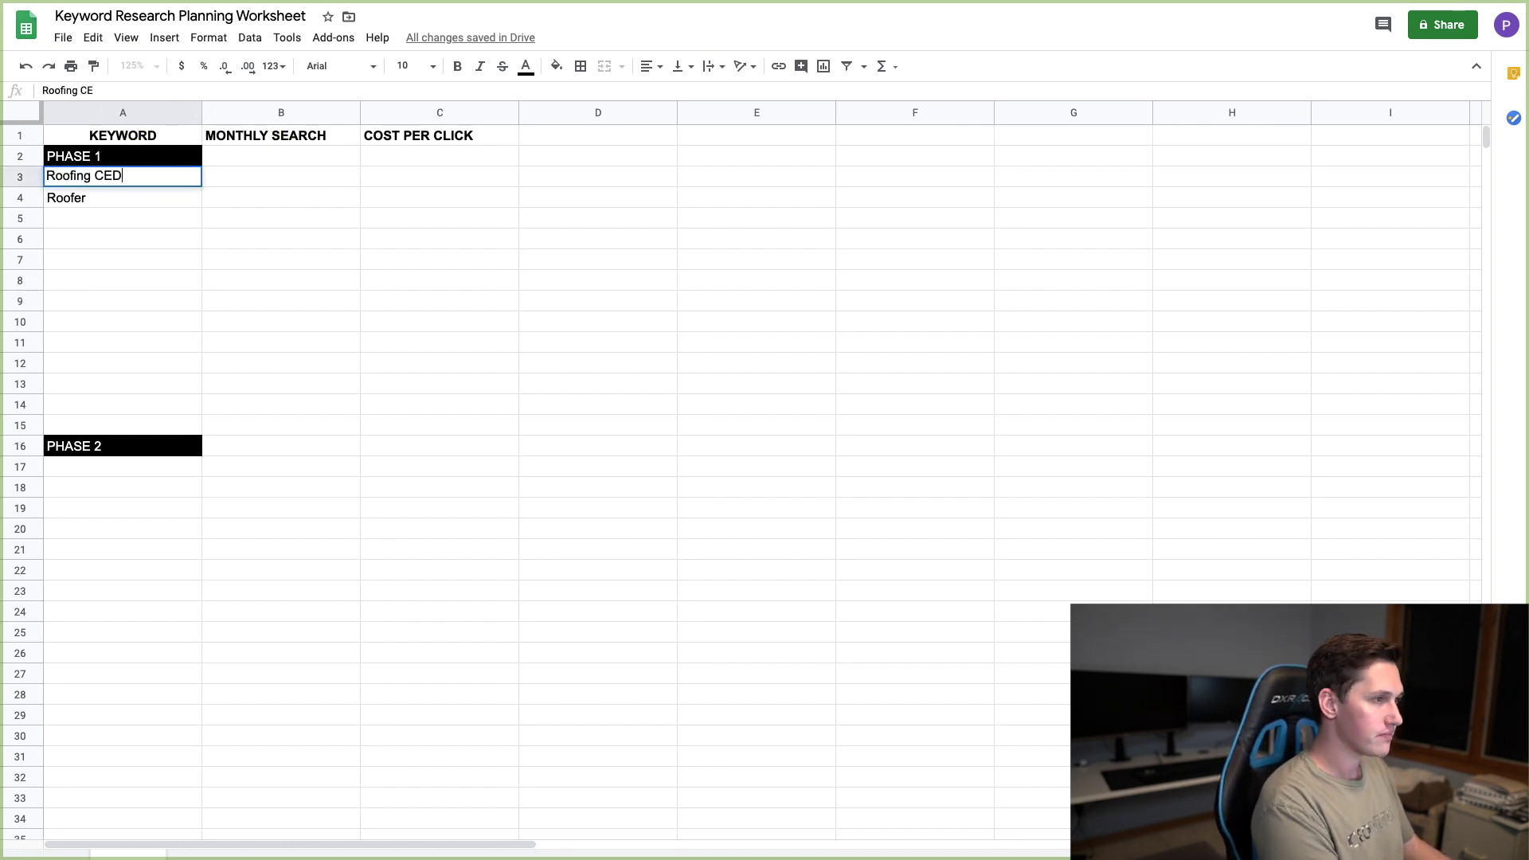
type("ARBURG")
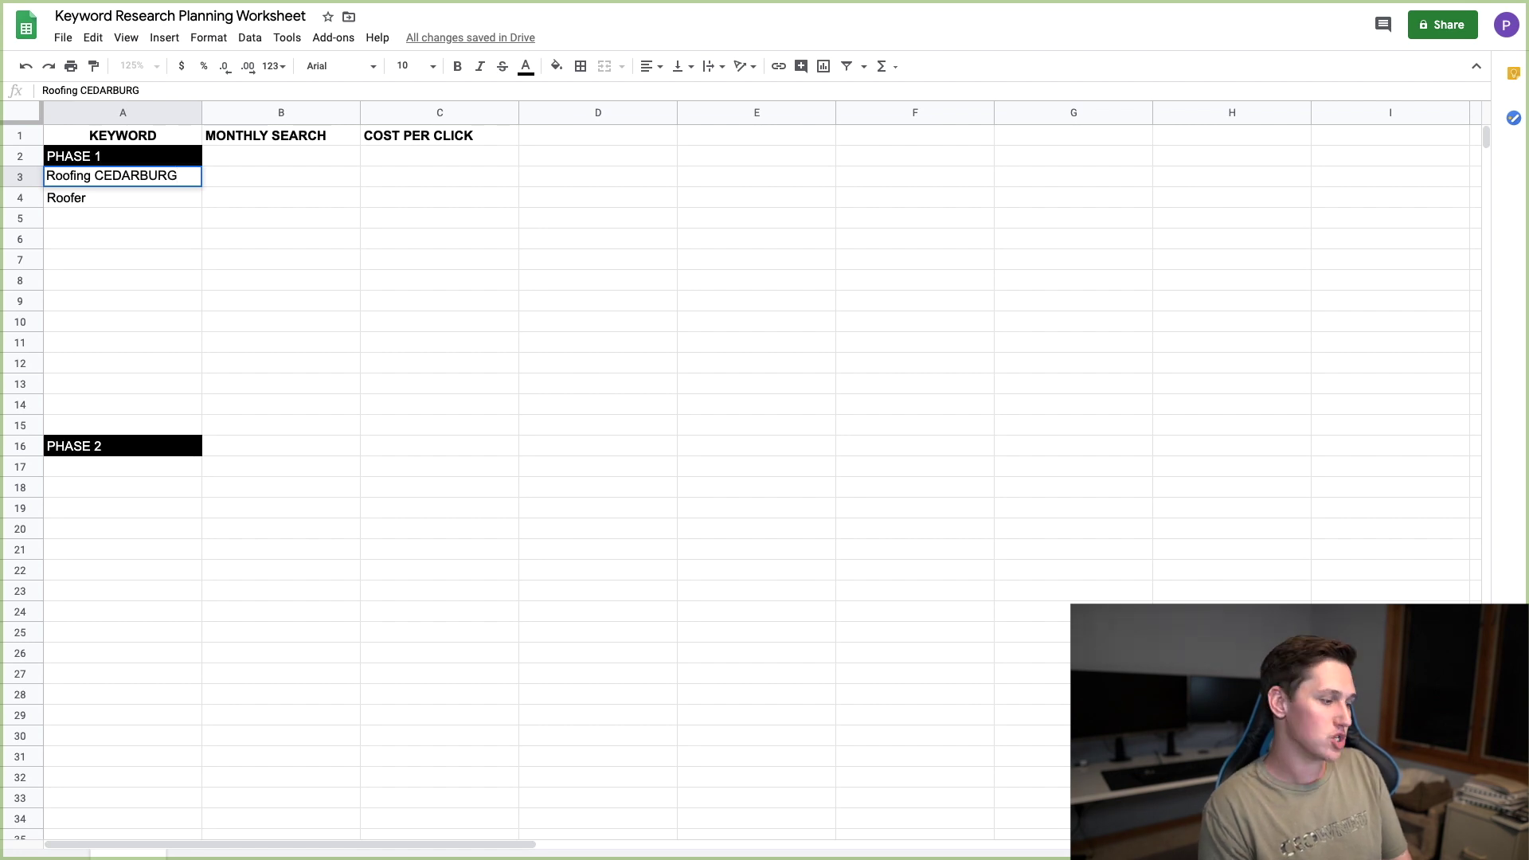
Remove the city name from the keyword in cell A3, leaving only Roofing
left_click_drag(188, 176, 94, 176)
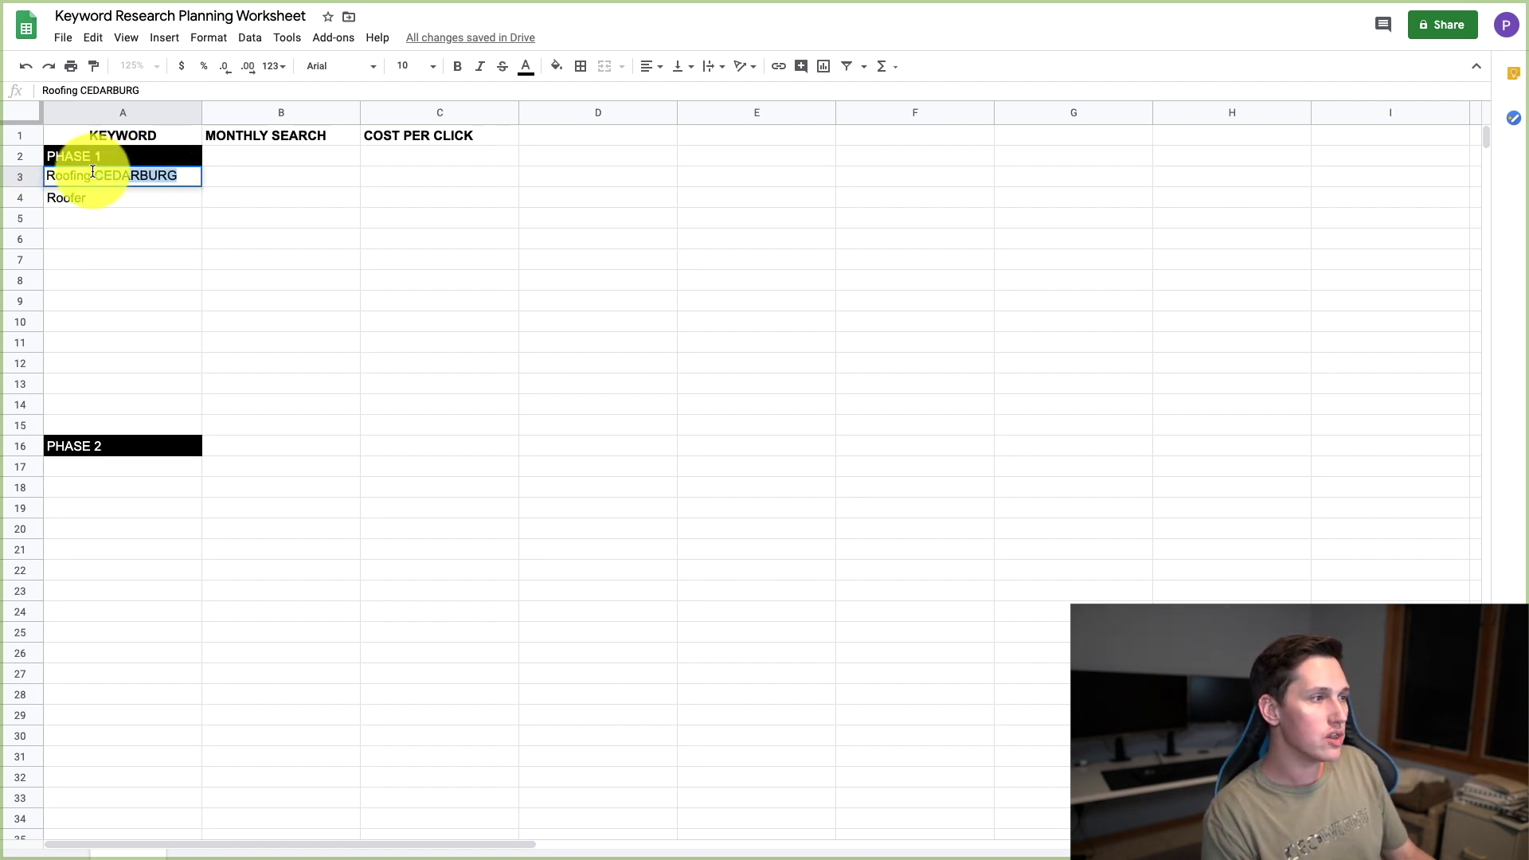
key("BackSpace")
left_click(131, 246)
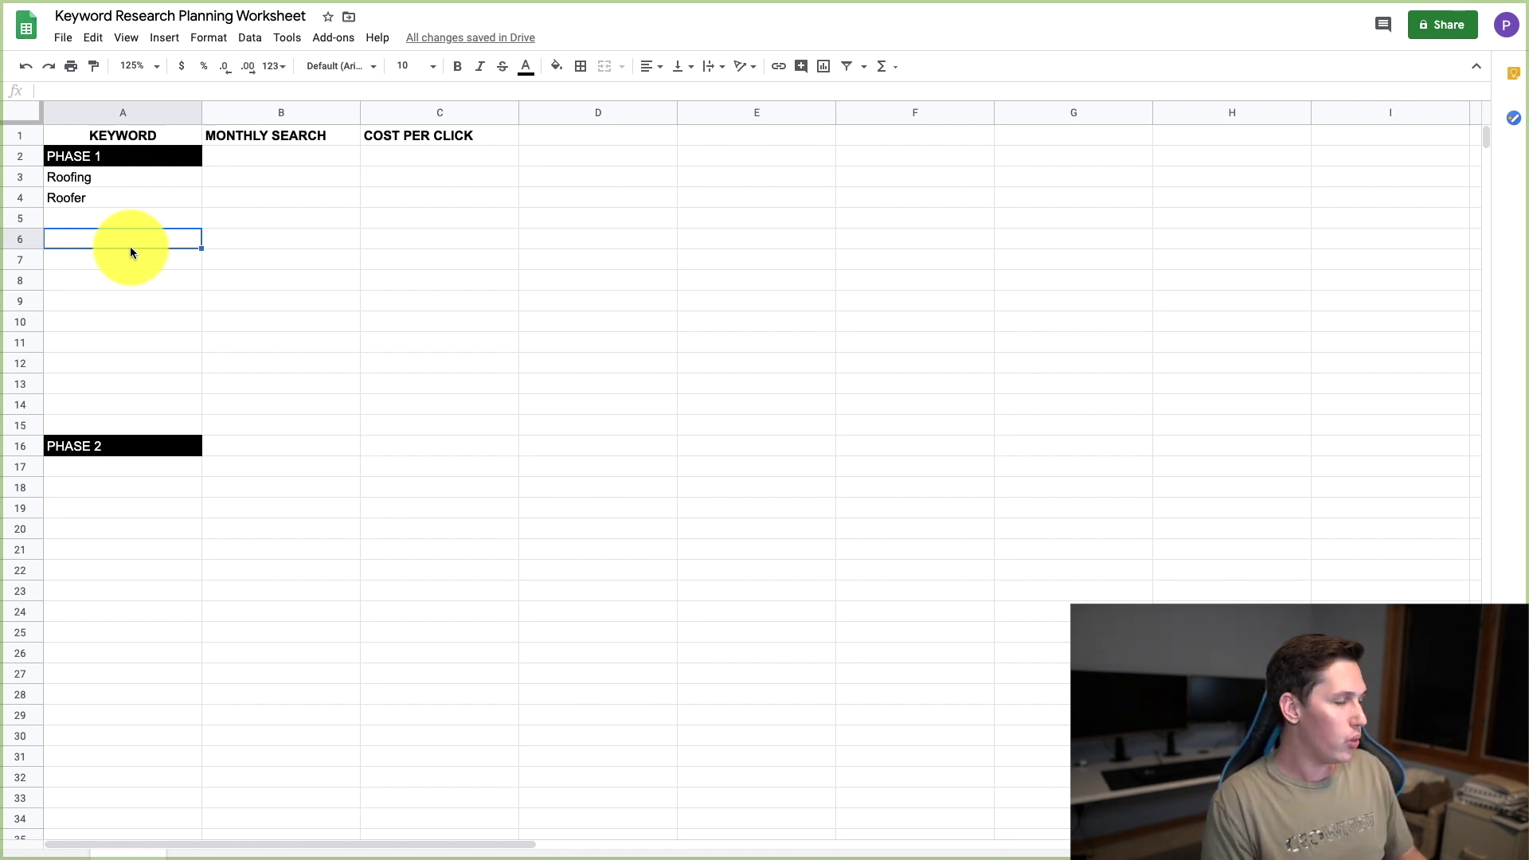
key("Up")
key("Up")
key("Up")
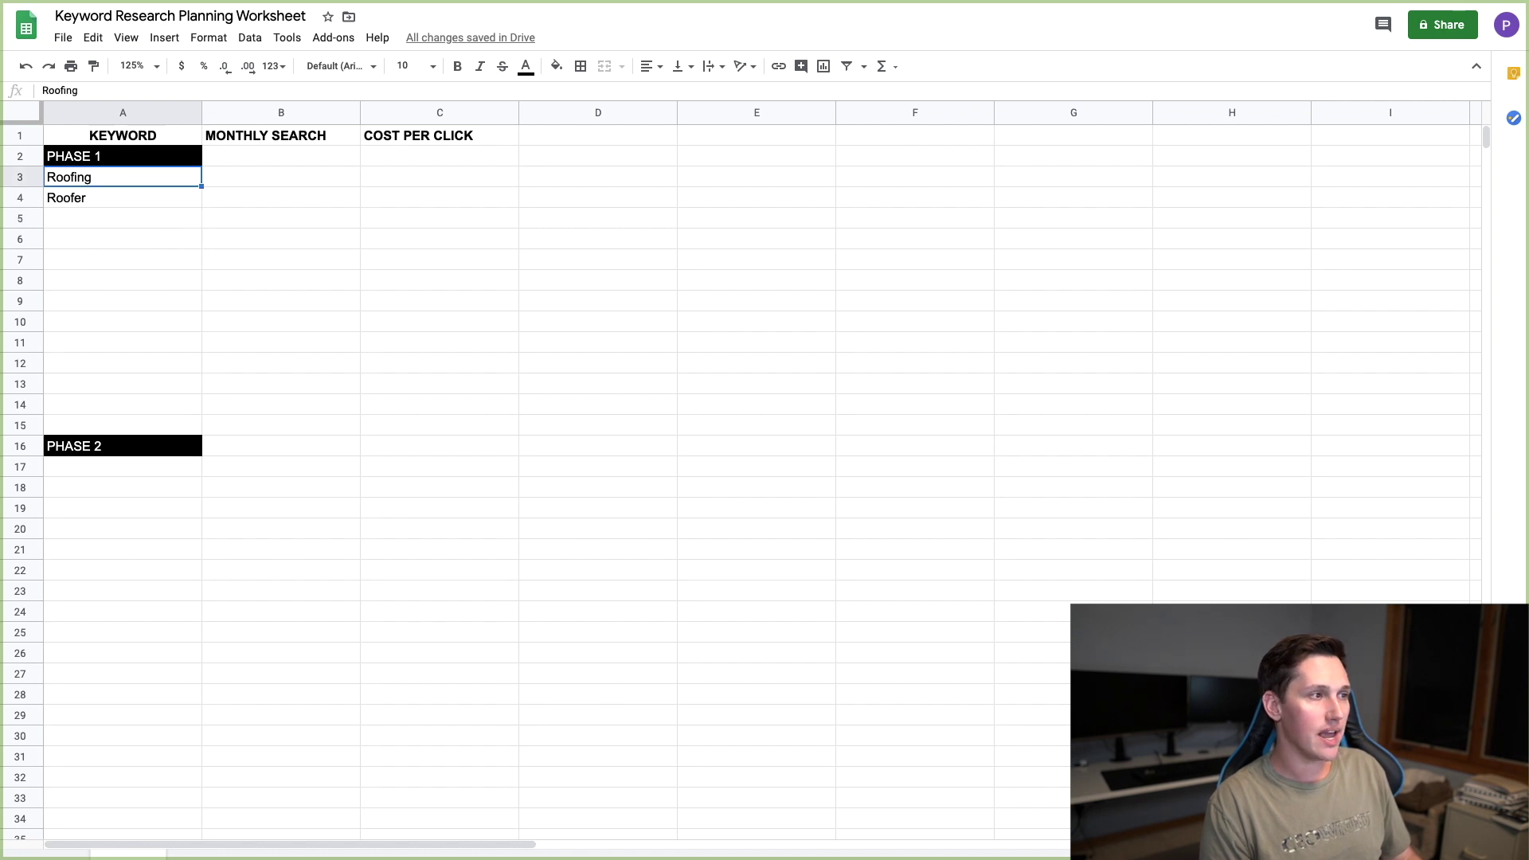
key("Down")
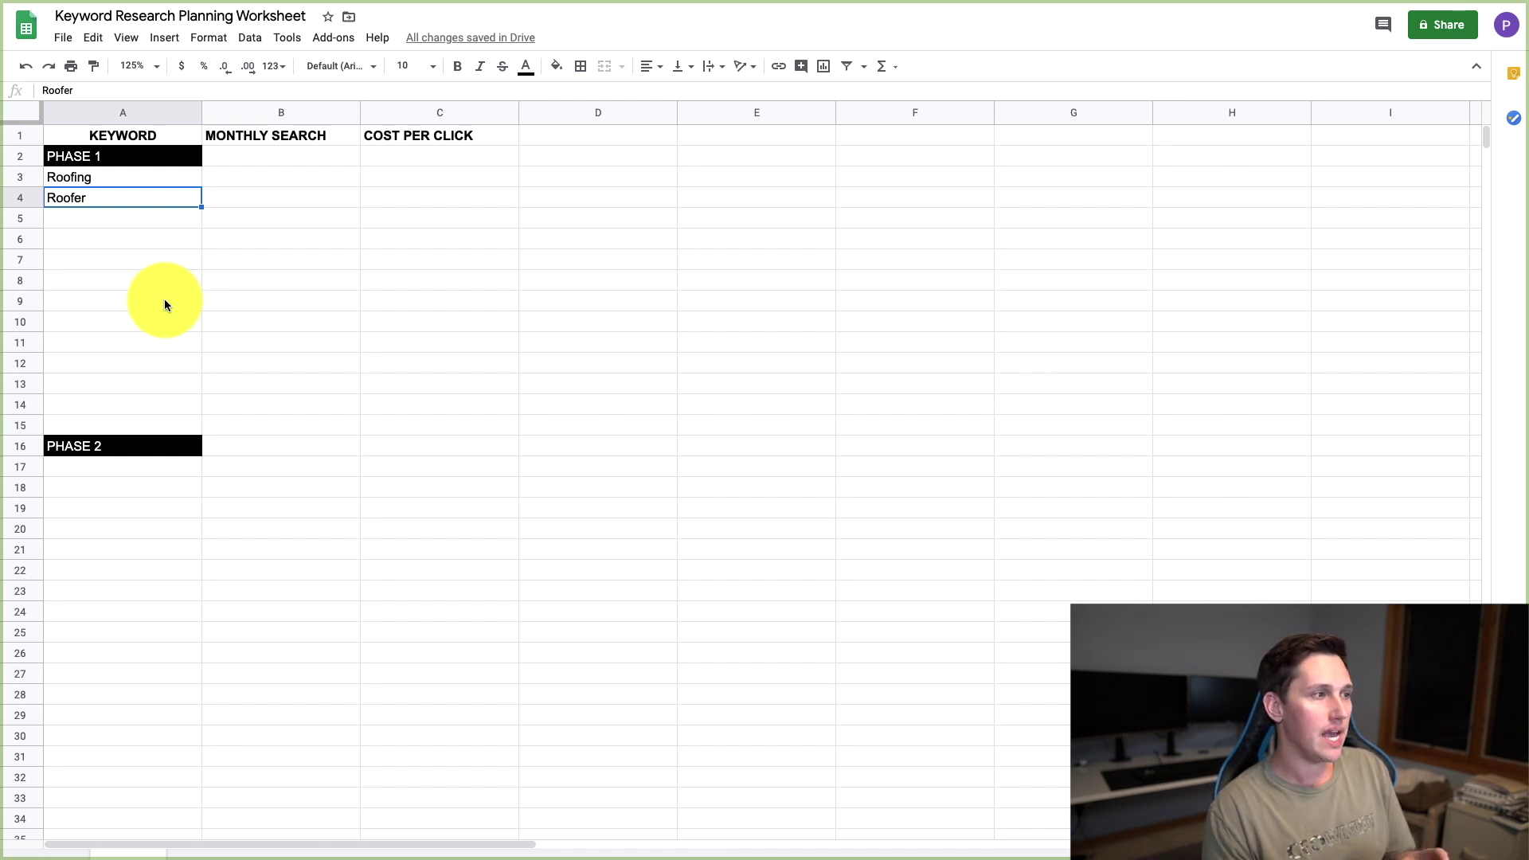
left_click(114, 467)
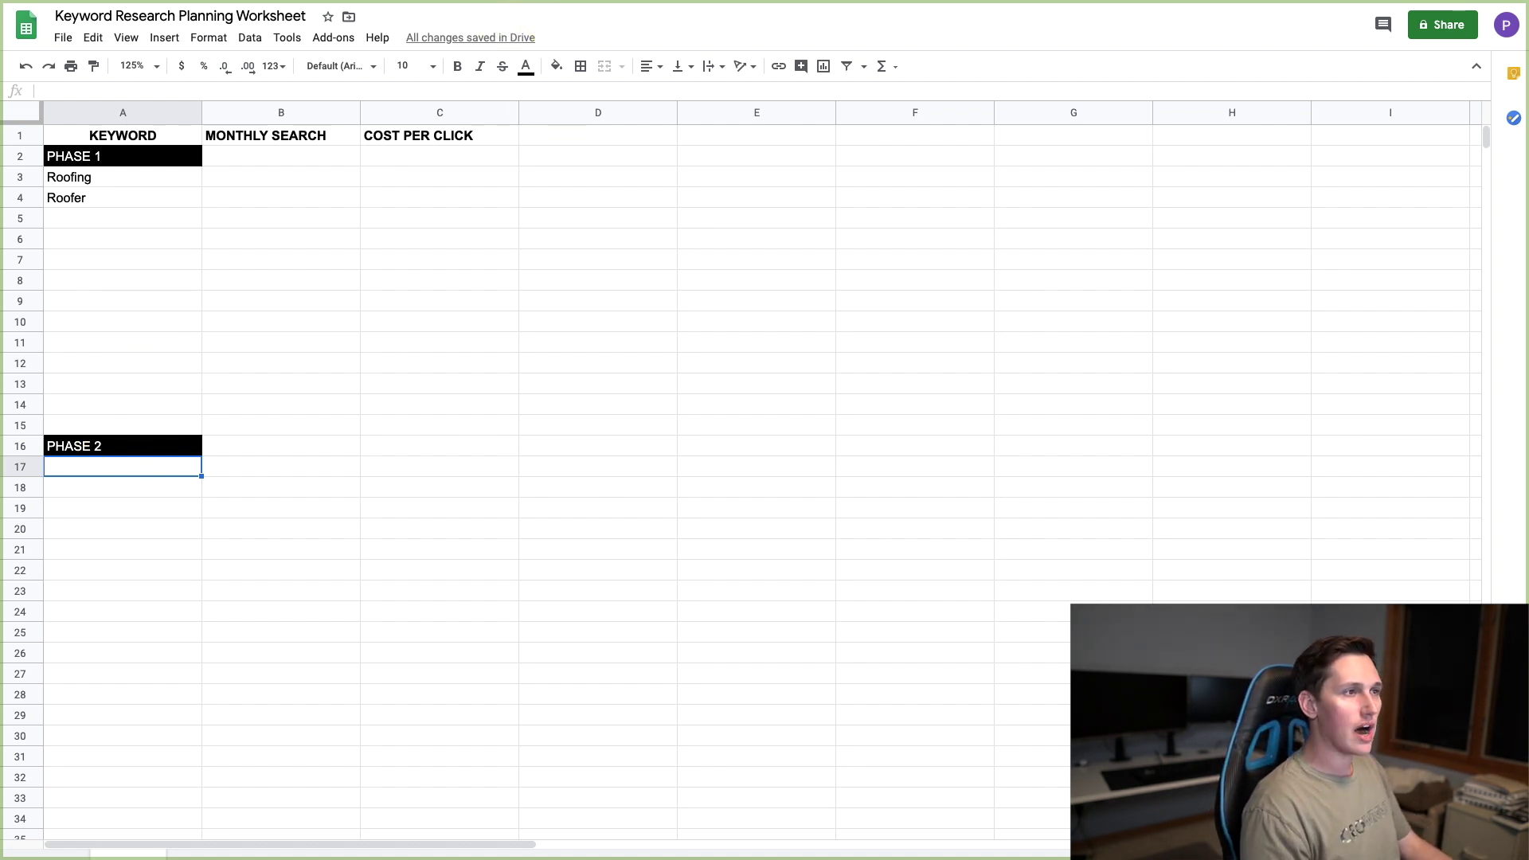
Search Google for "roofing milwaukee" in a new browser tab and look through the organic results for local roofers
key("ctrl+t")
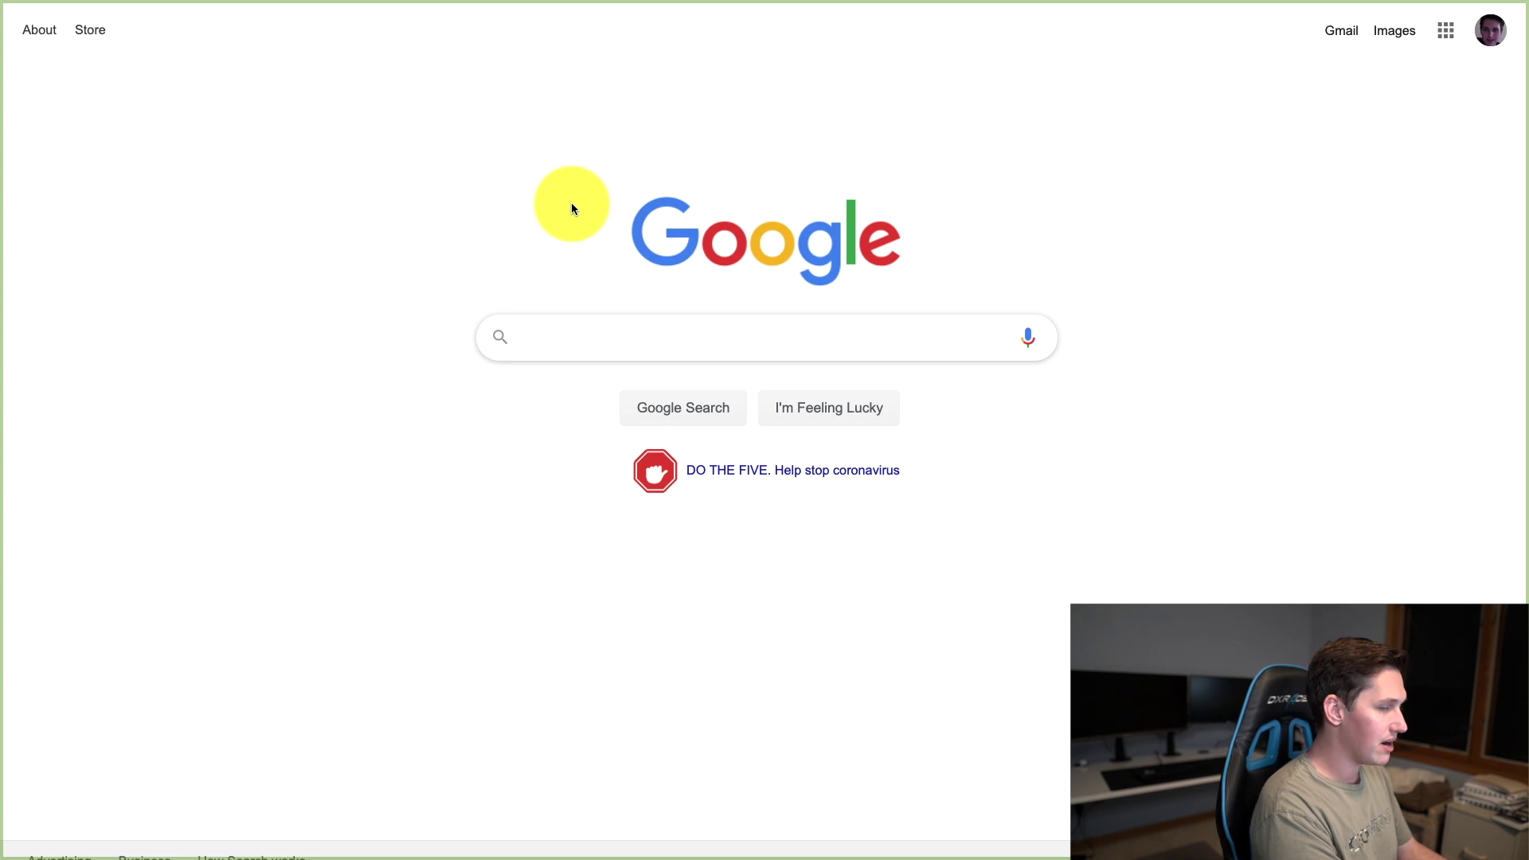
type("roofing milwaukee")
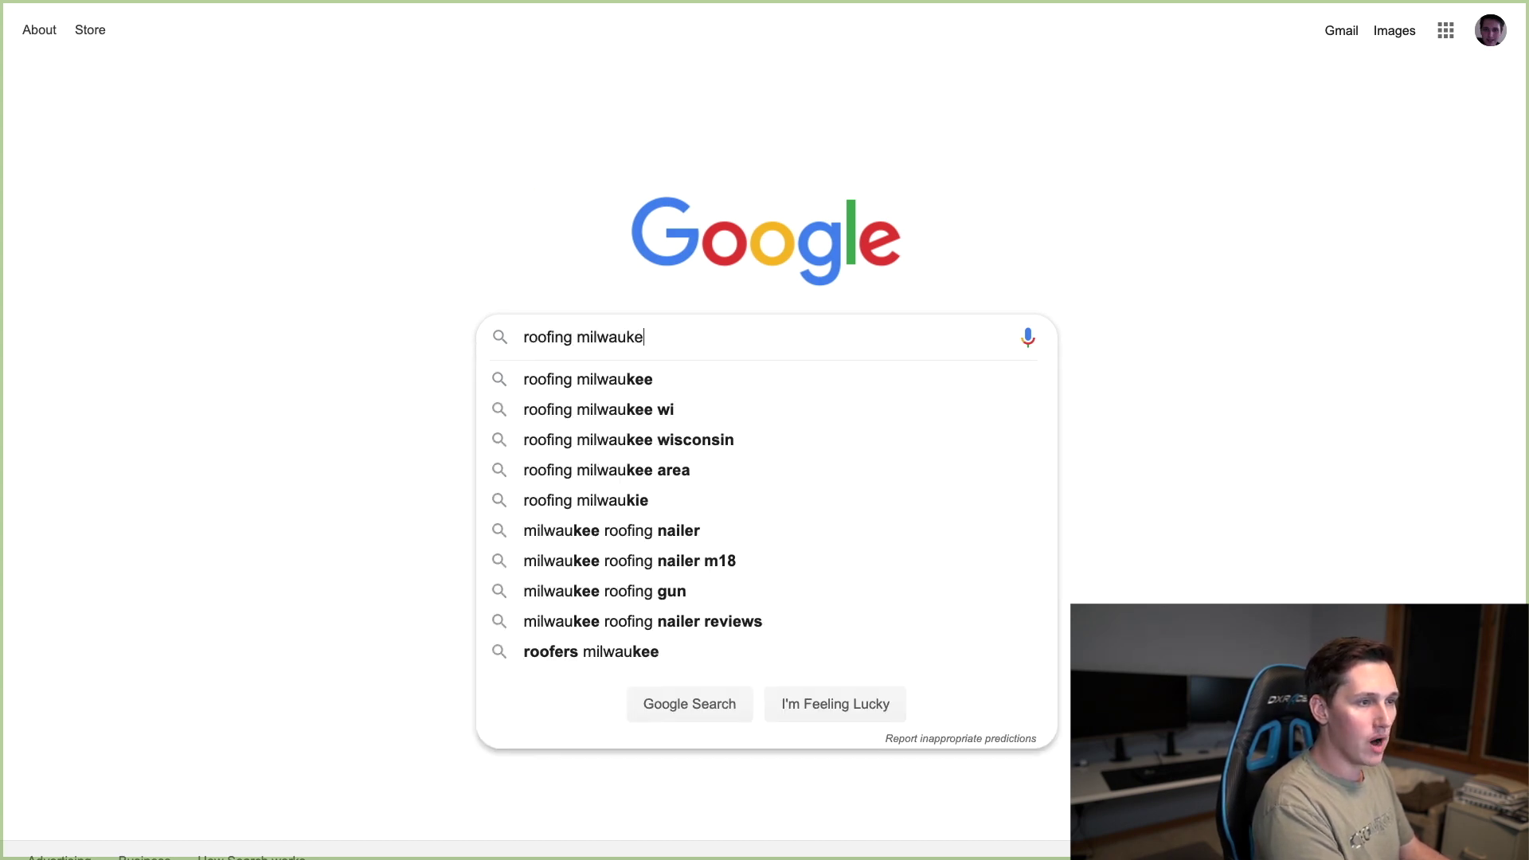
key("Return")
scroll(708, 418, "down", 15)
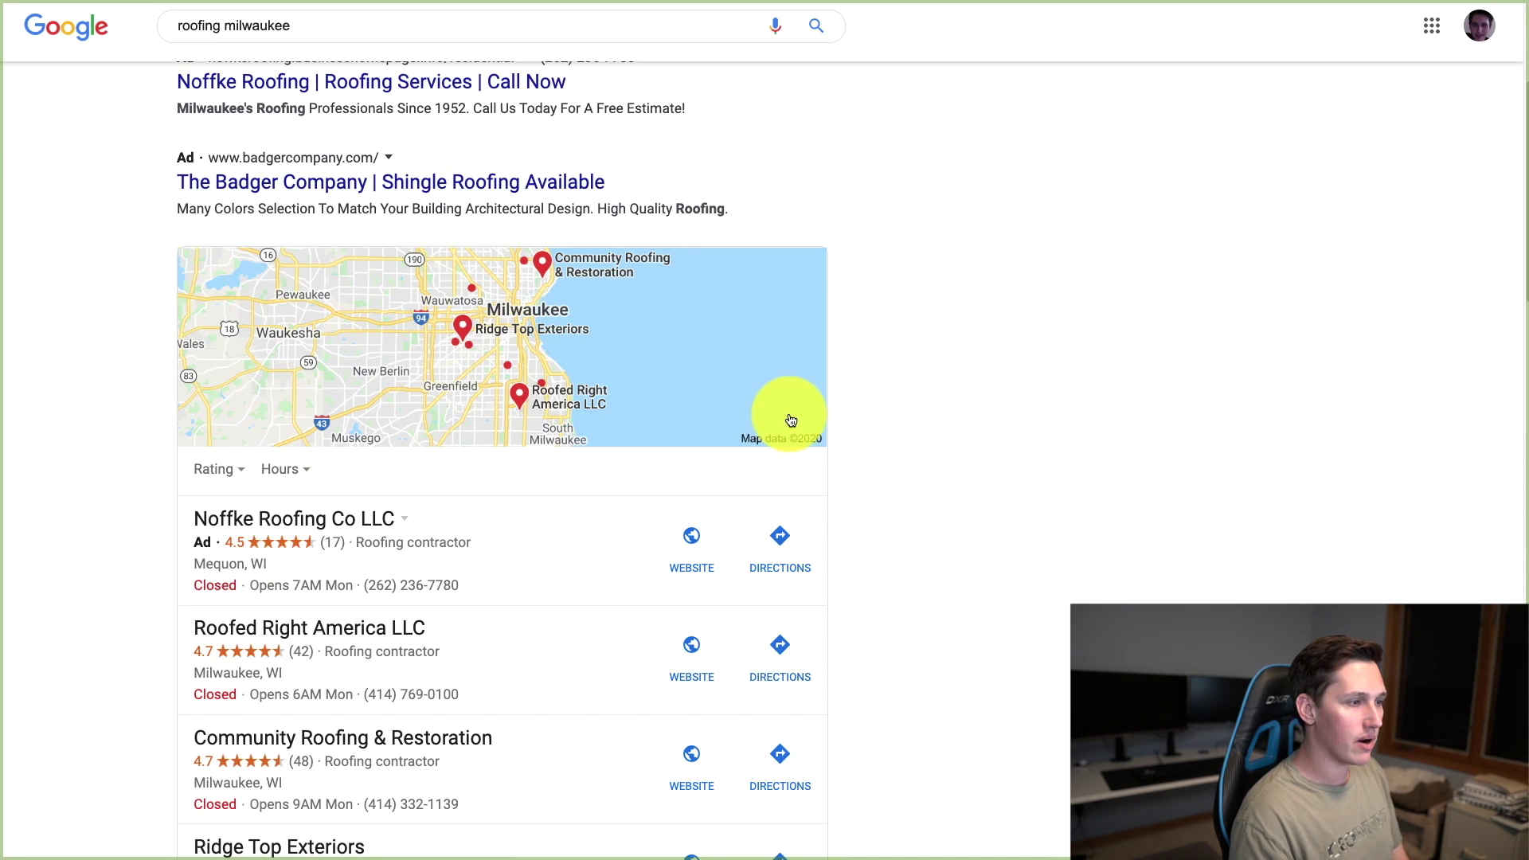
scroll(752, 477, "down", 2)
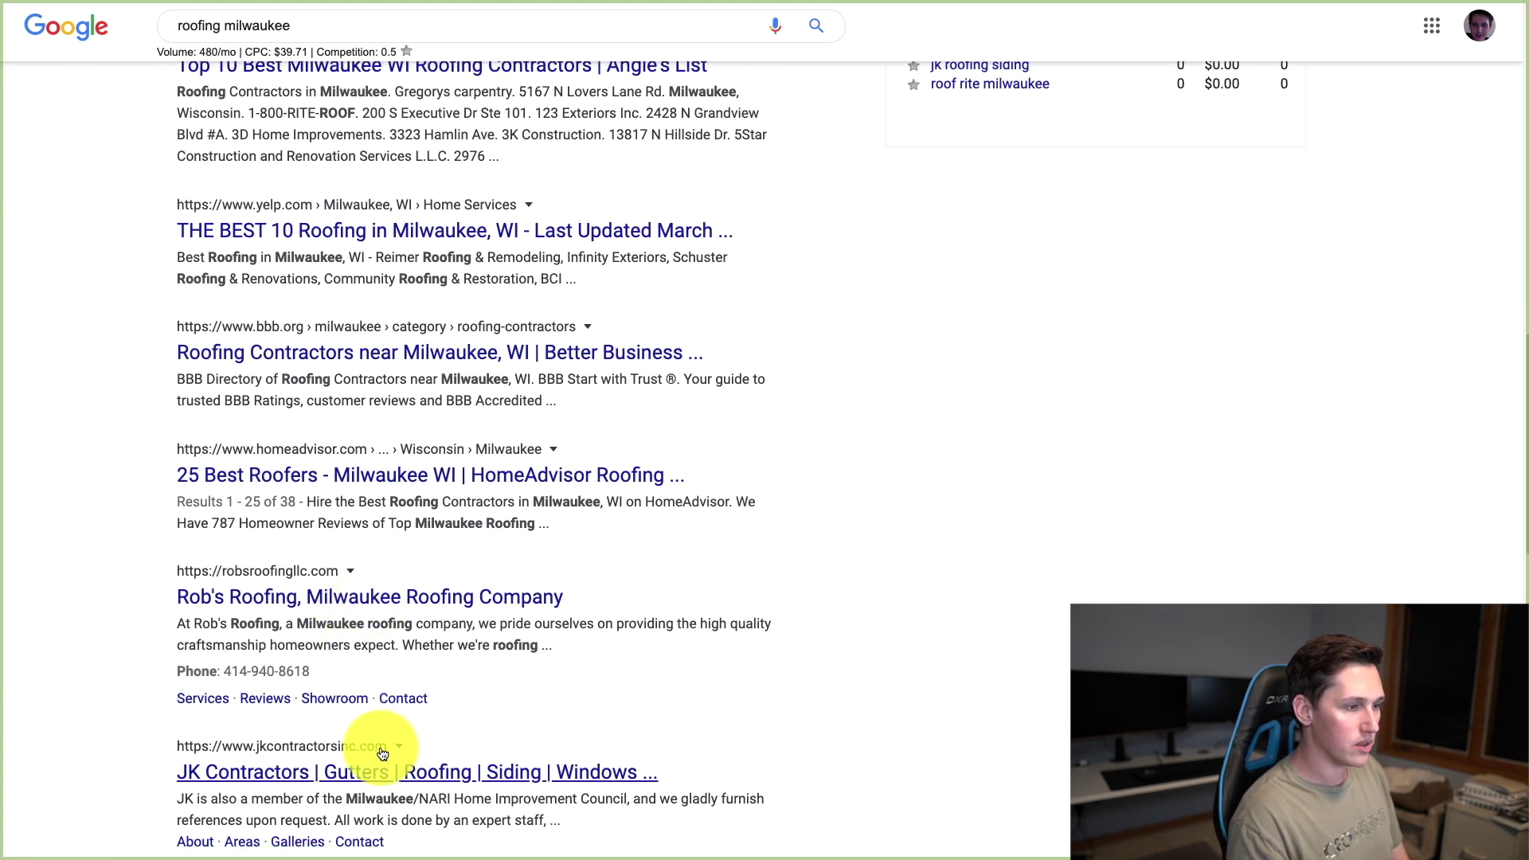
Open the Rob's Roofing website from the results and look over the services on its homepage
left_click(468, 595)
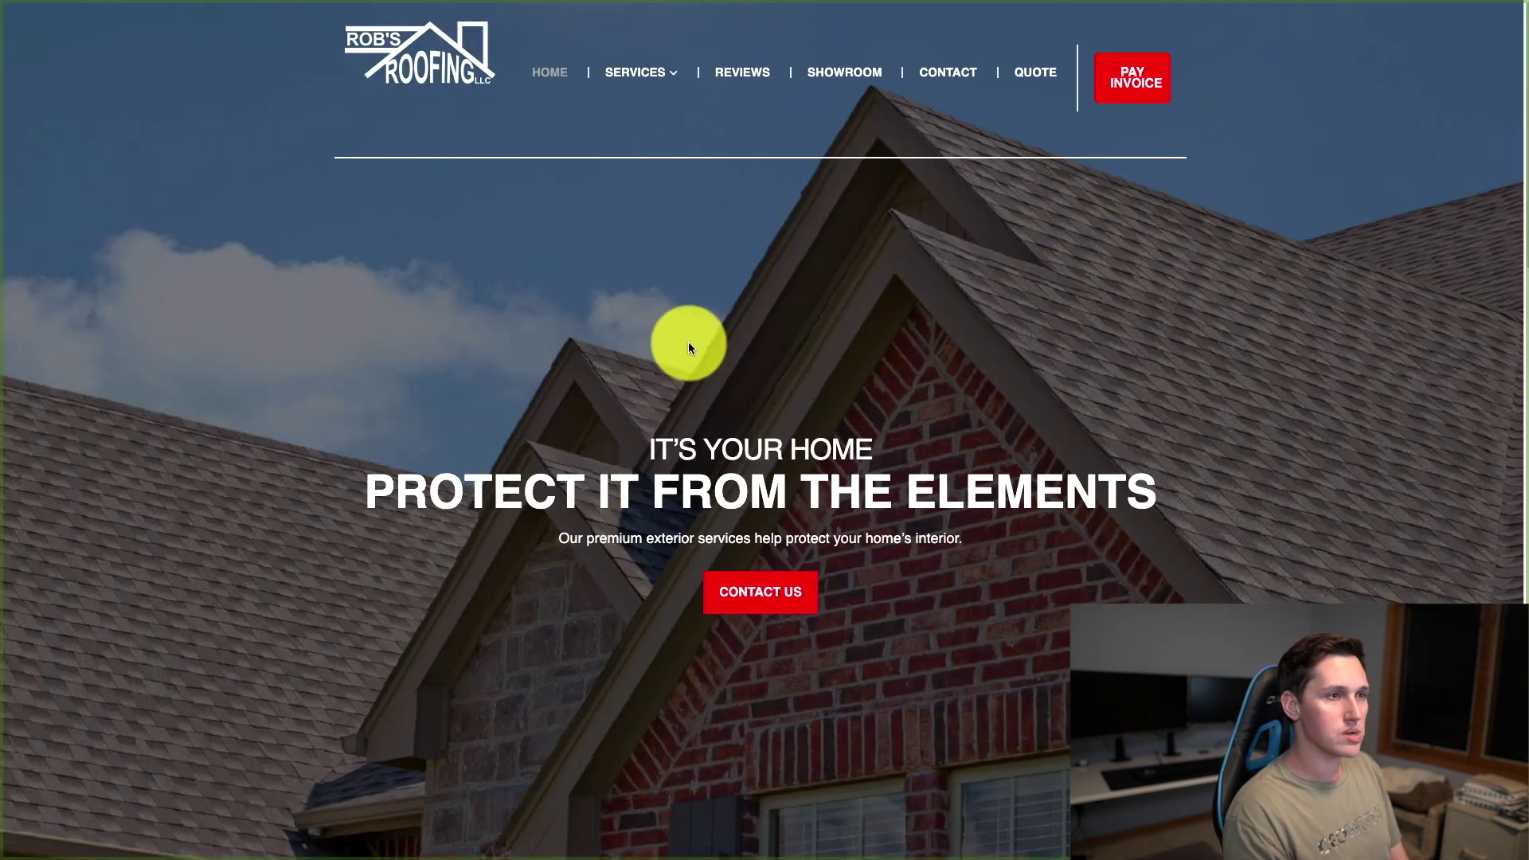
scroll(829, 279, "down", 10)
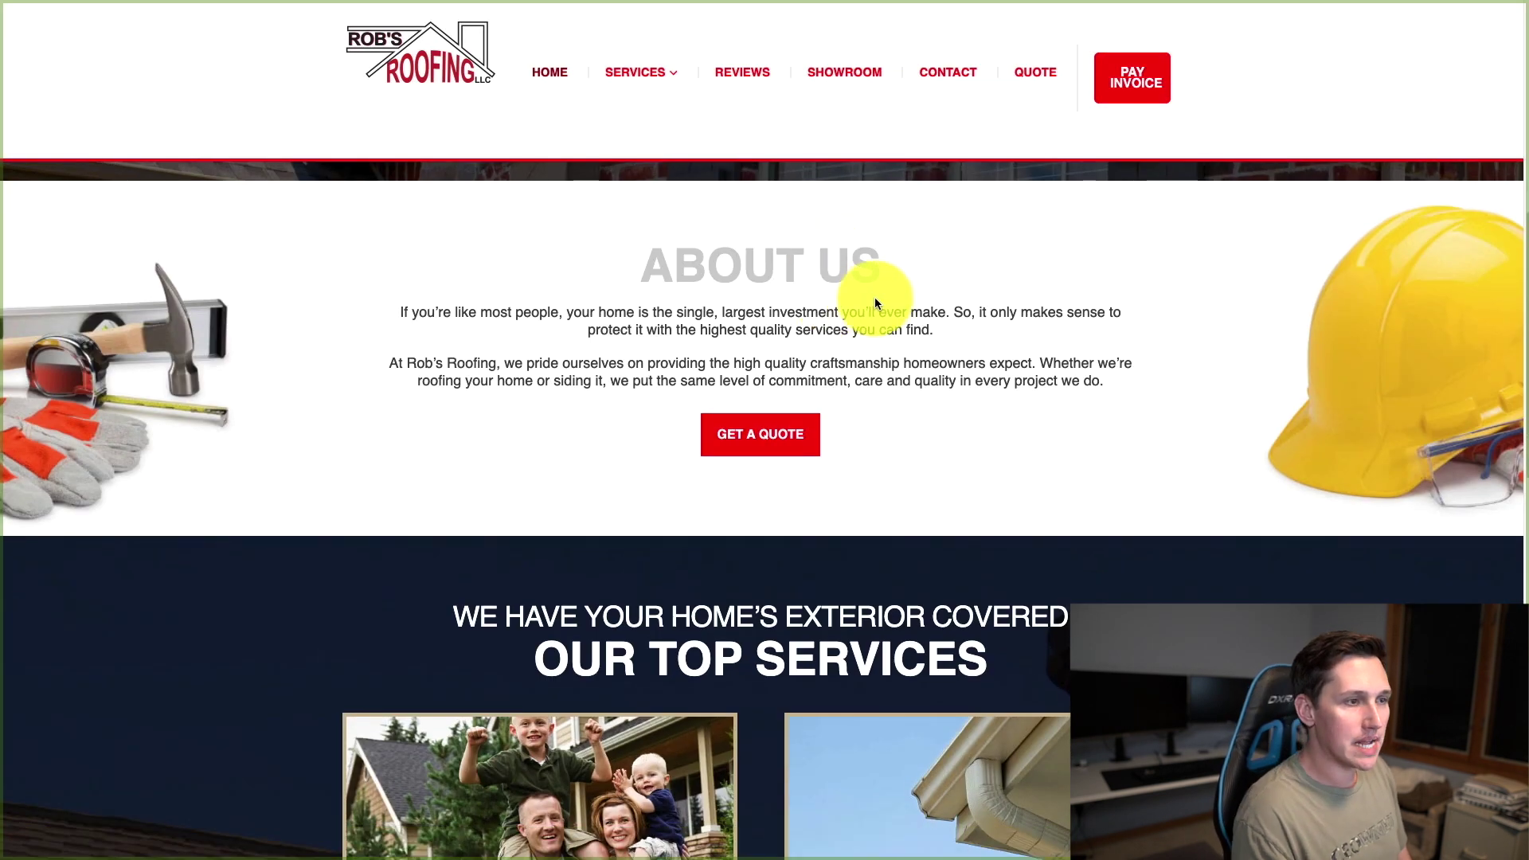
scroll(869, 334, "down", 5)
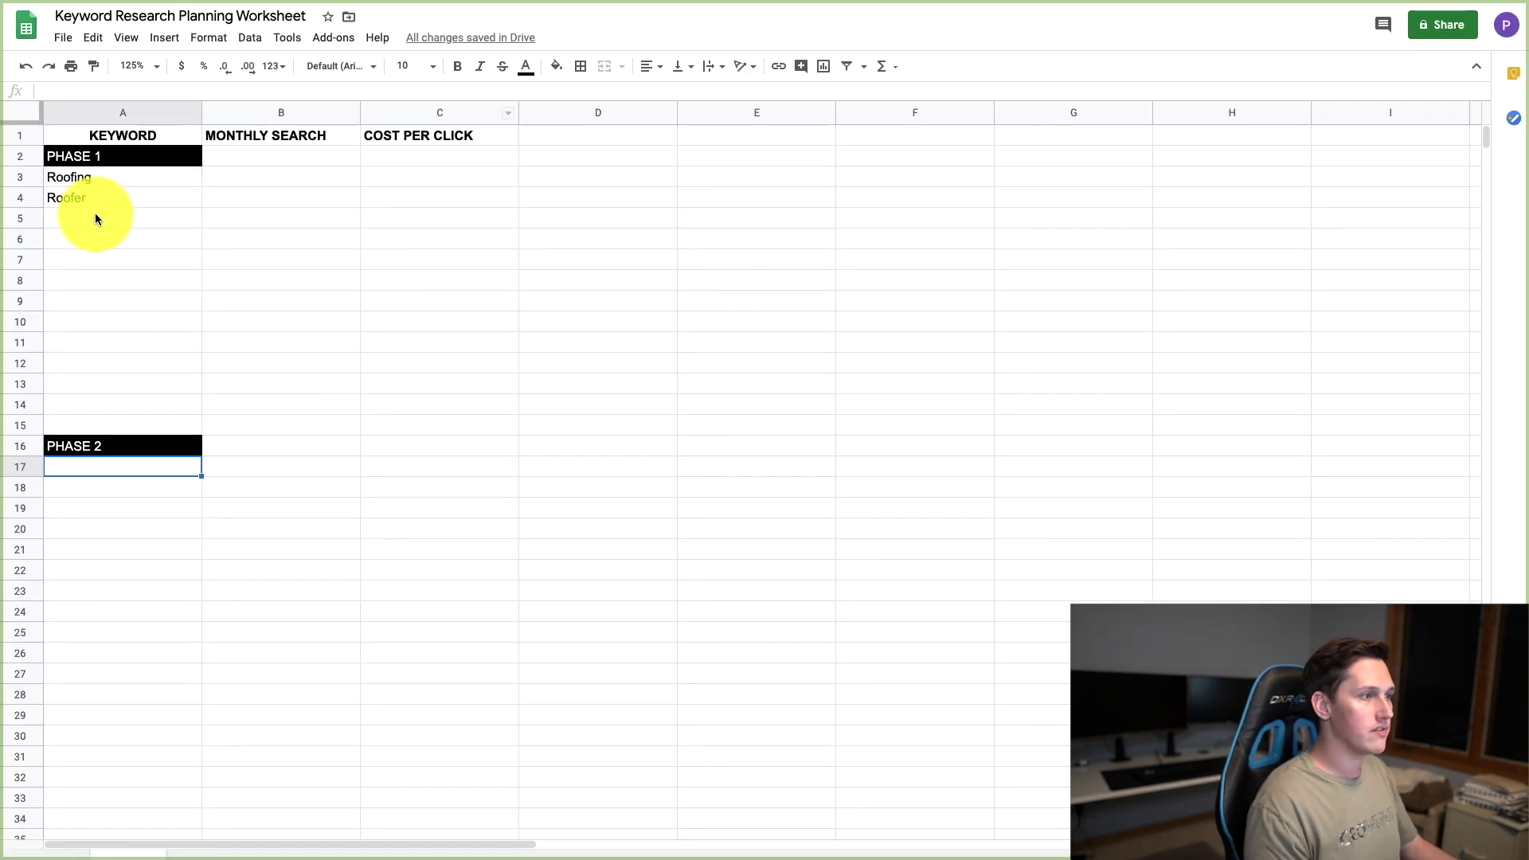
In the keyword worksheet, add Residential Roofing, Gutters and Roof Repair to the Phase 1 list in cells A5 to A7
left_click(95, 217)
type("Residential Roofing")
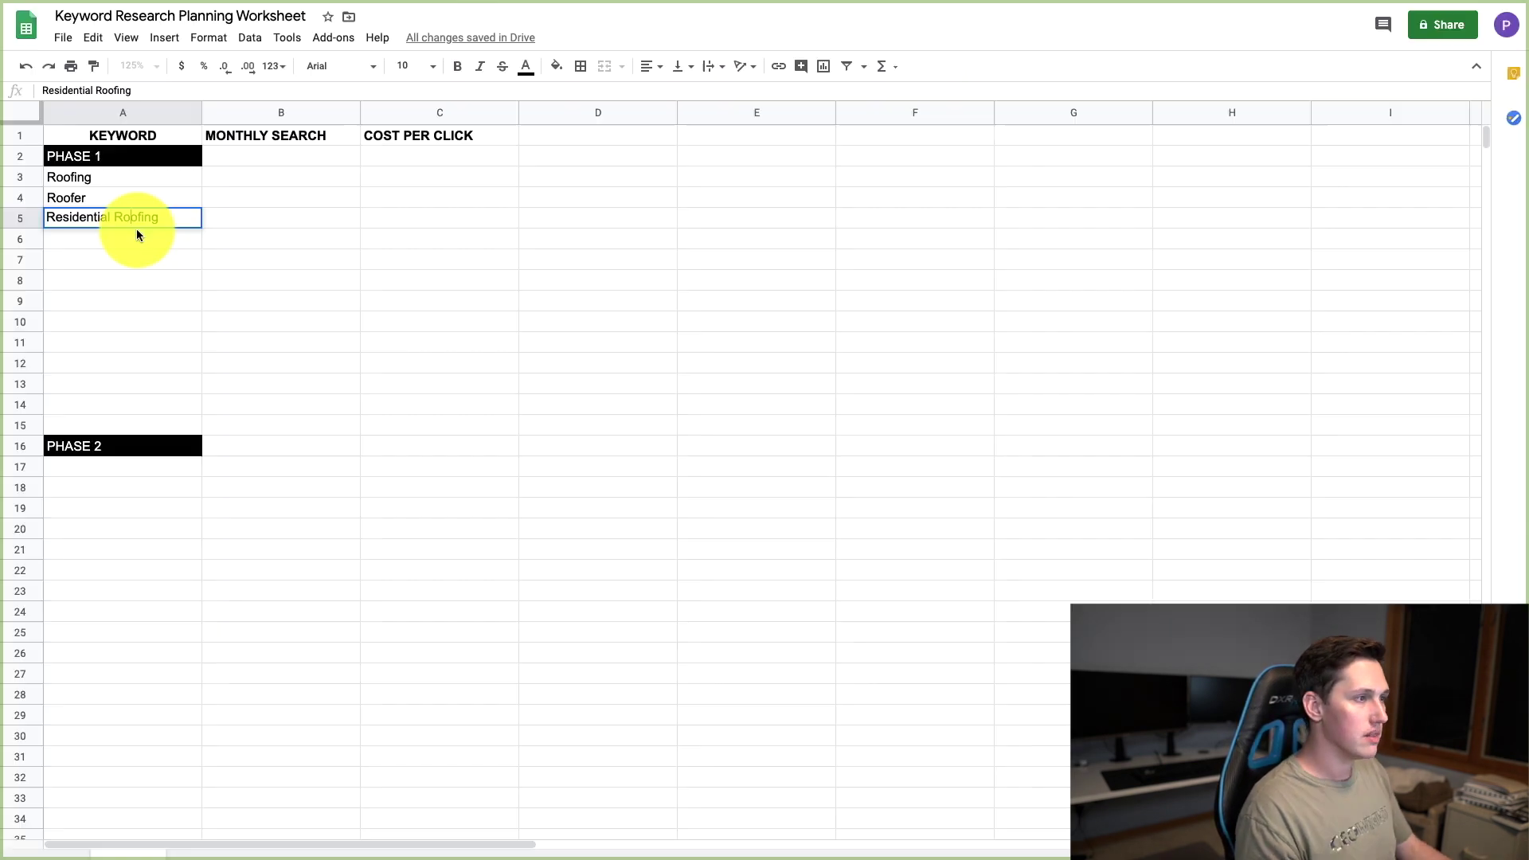
left_click(136, 233)
type("Gutters")
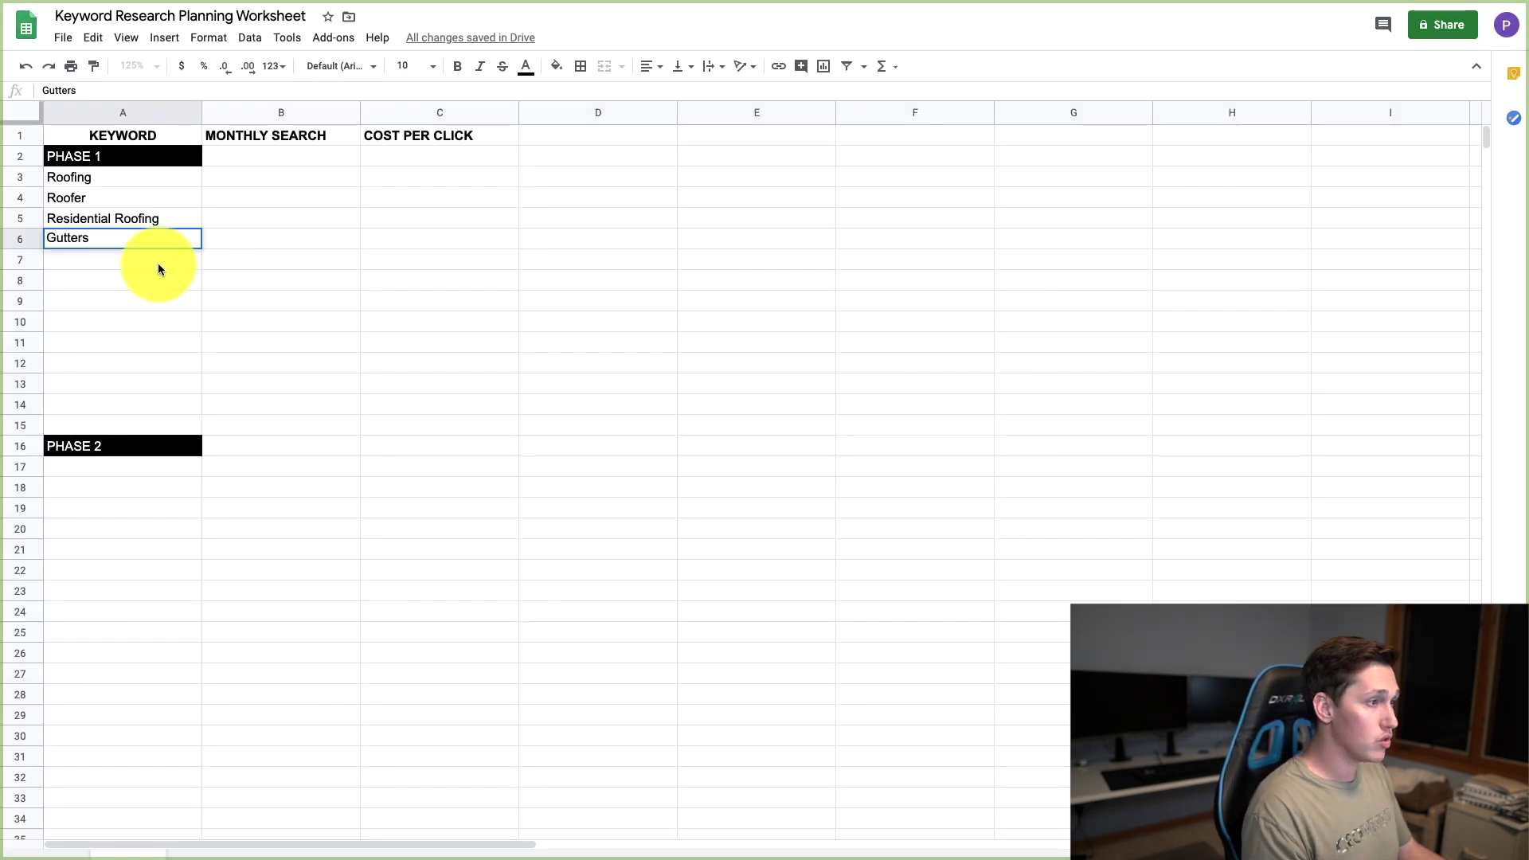
key("Return")
type("Roof Repair")
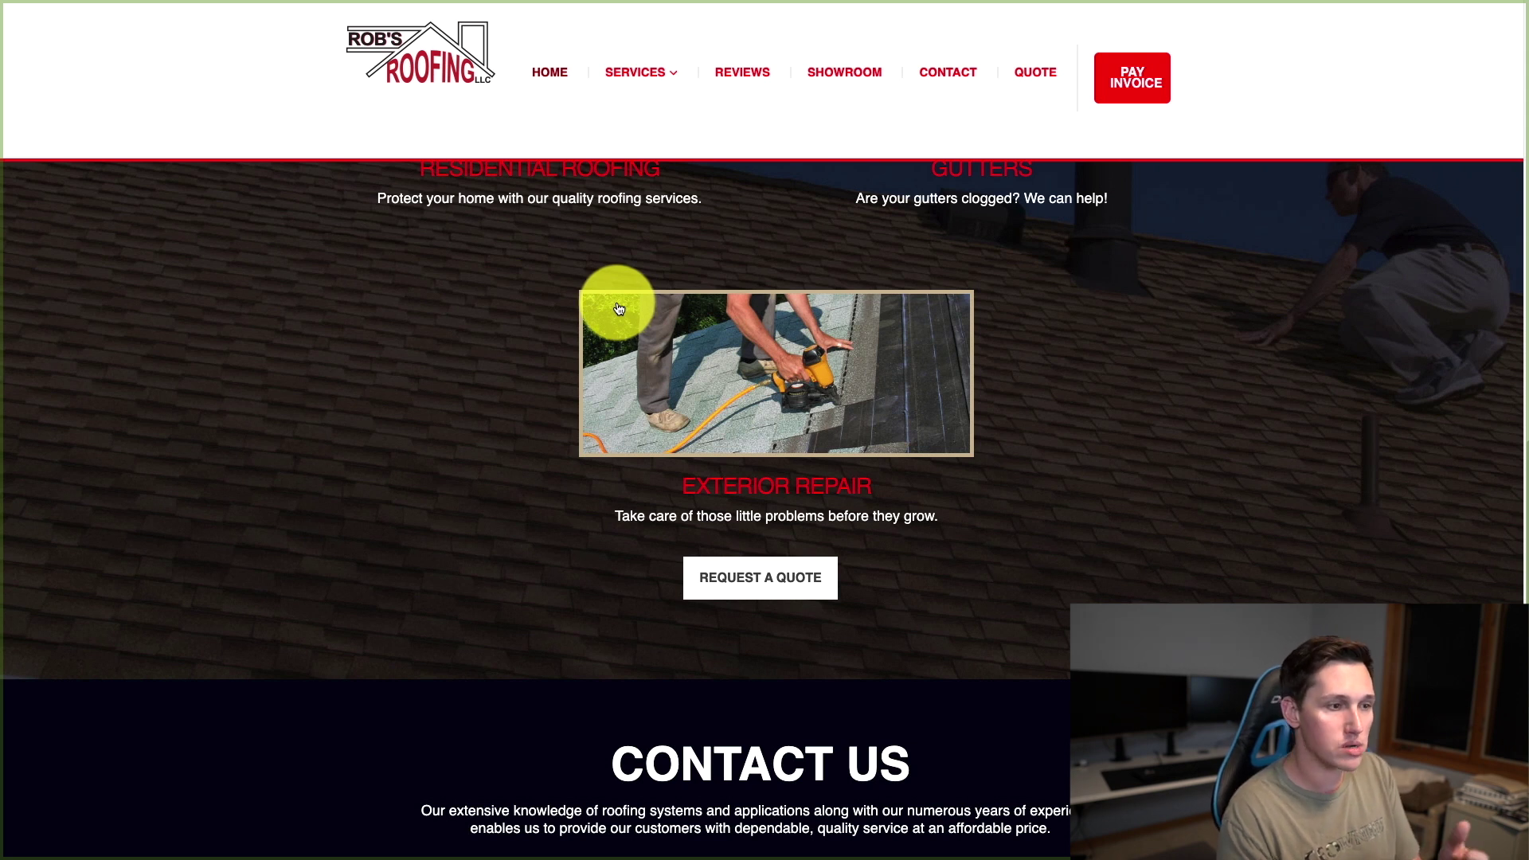
Examine the rest of the Rob's Roofing homepage and open its Repair Services page
scroll(860, 339, "down", 5)
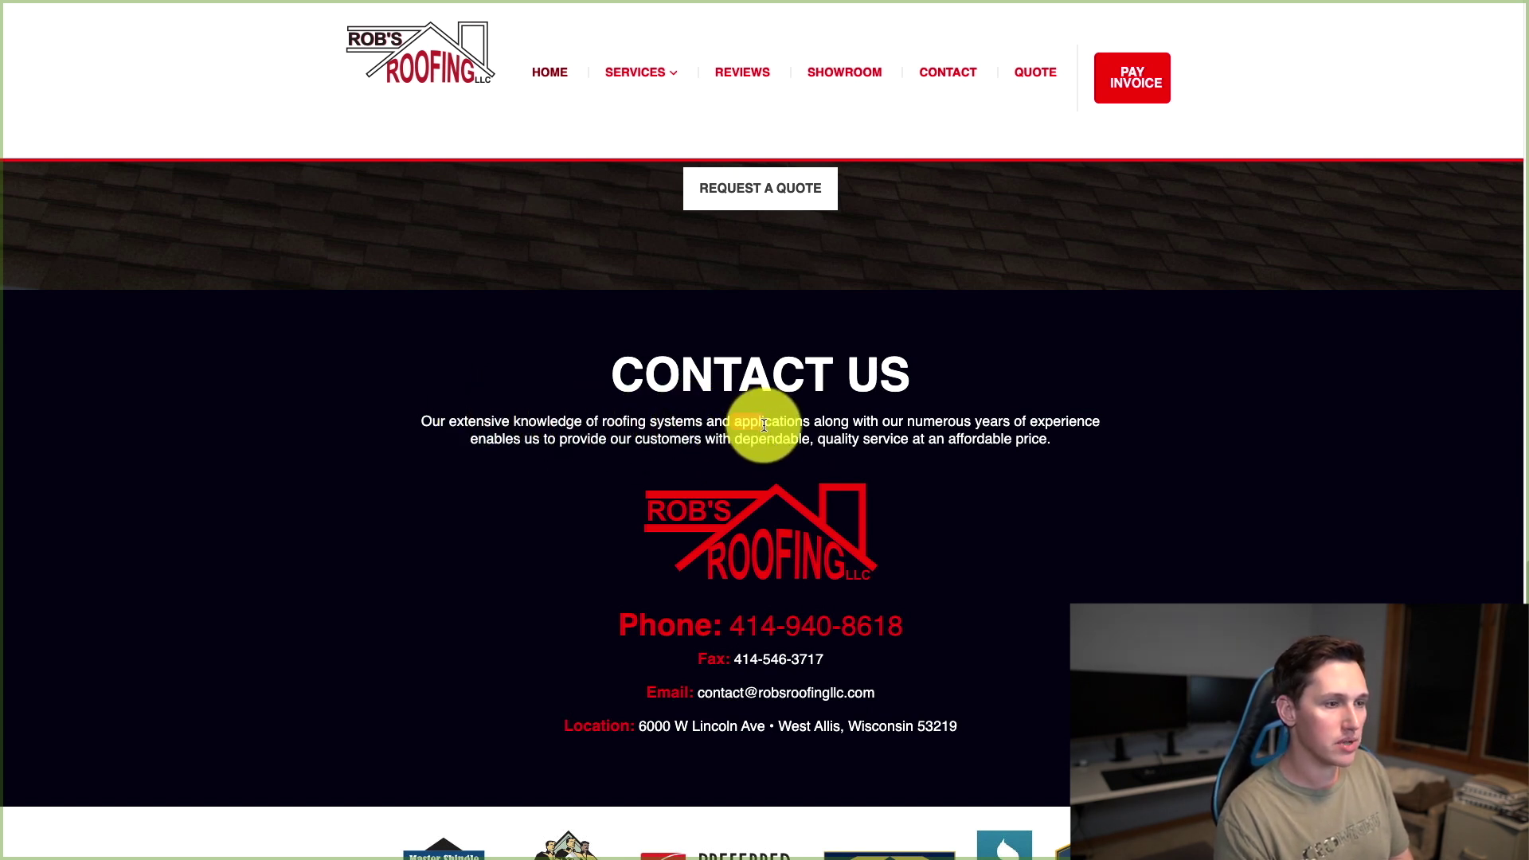
scroll(763, 426, "down", 3)
left_click(658, 72)
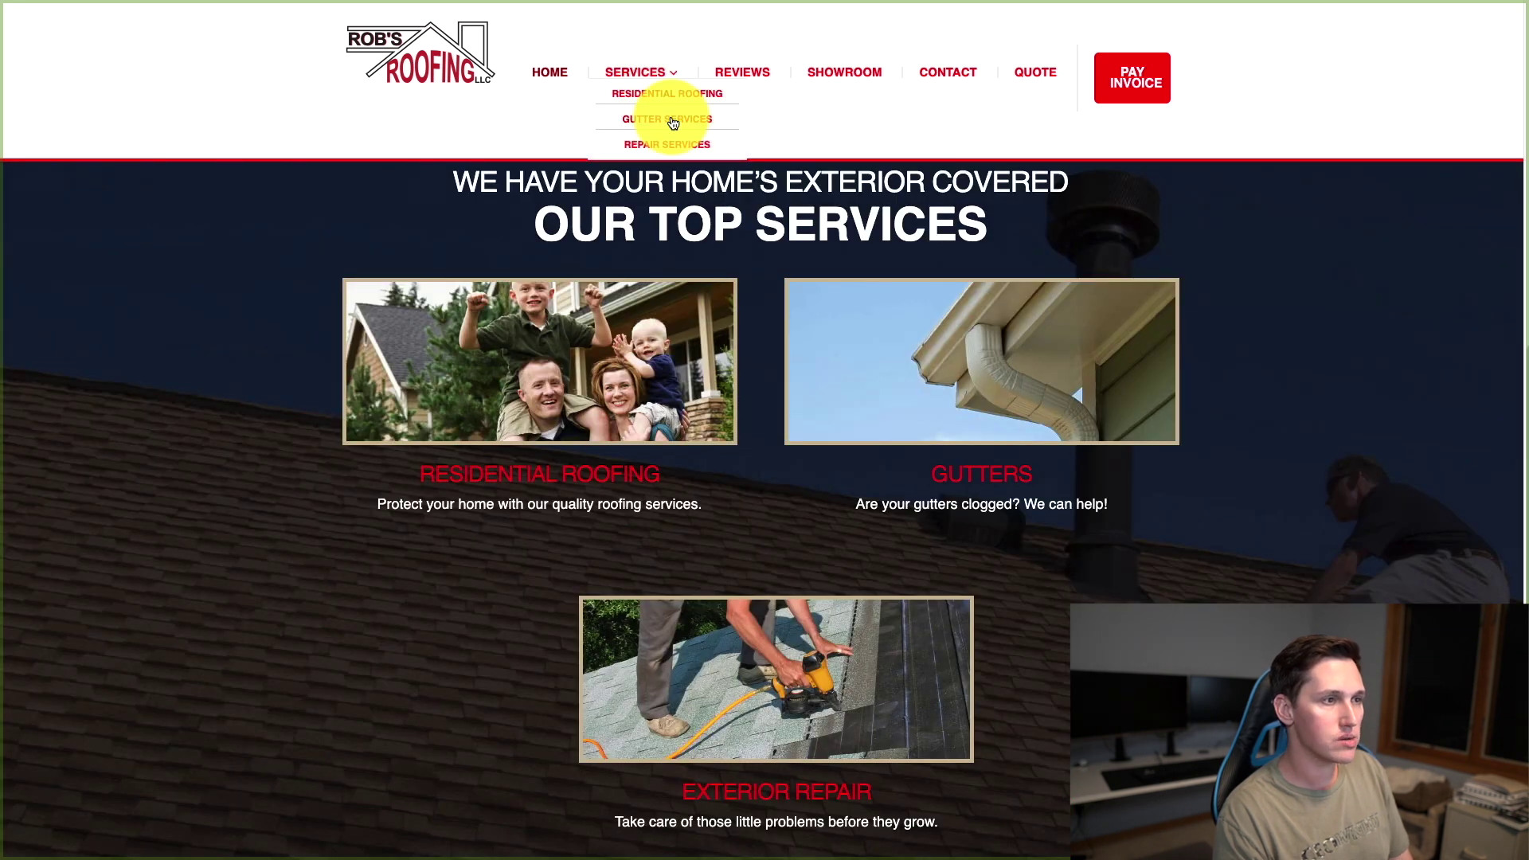
left_click(670, 145)
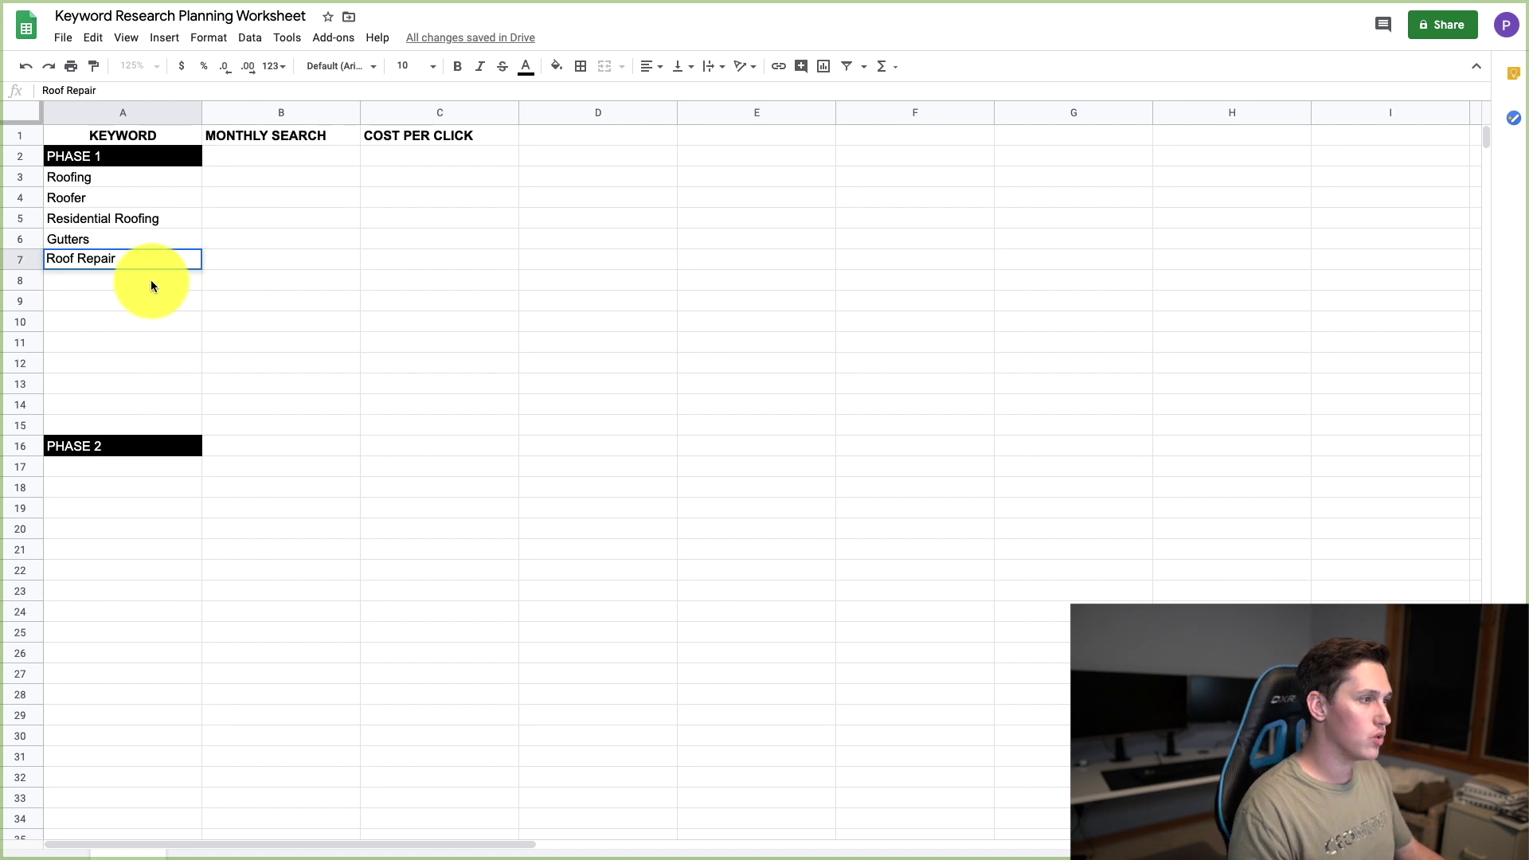
Add the keyword Roof Install to the worksheet's Phase 1 list in cell A8
key("Return")
type("Roof Install")
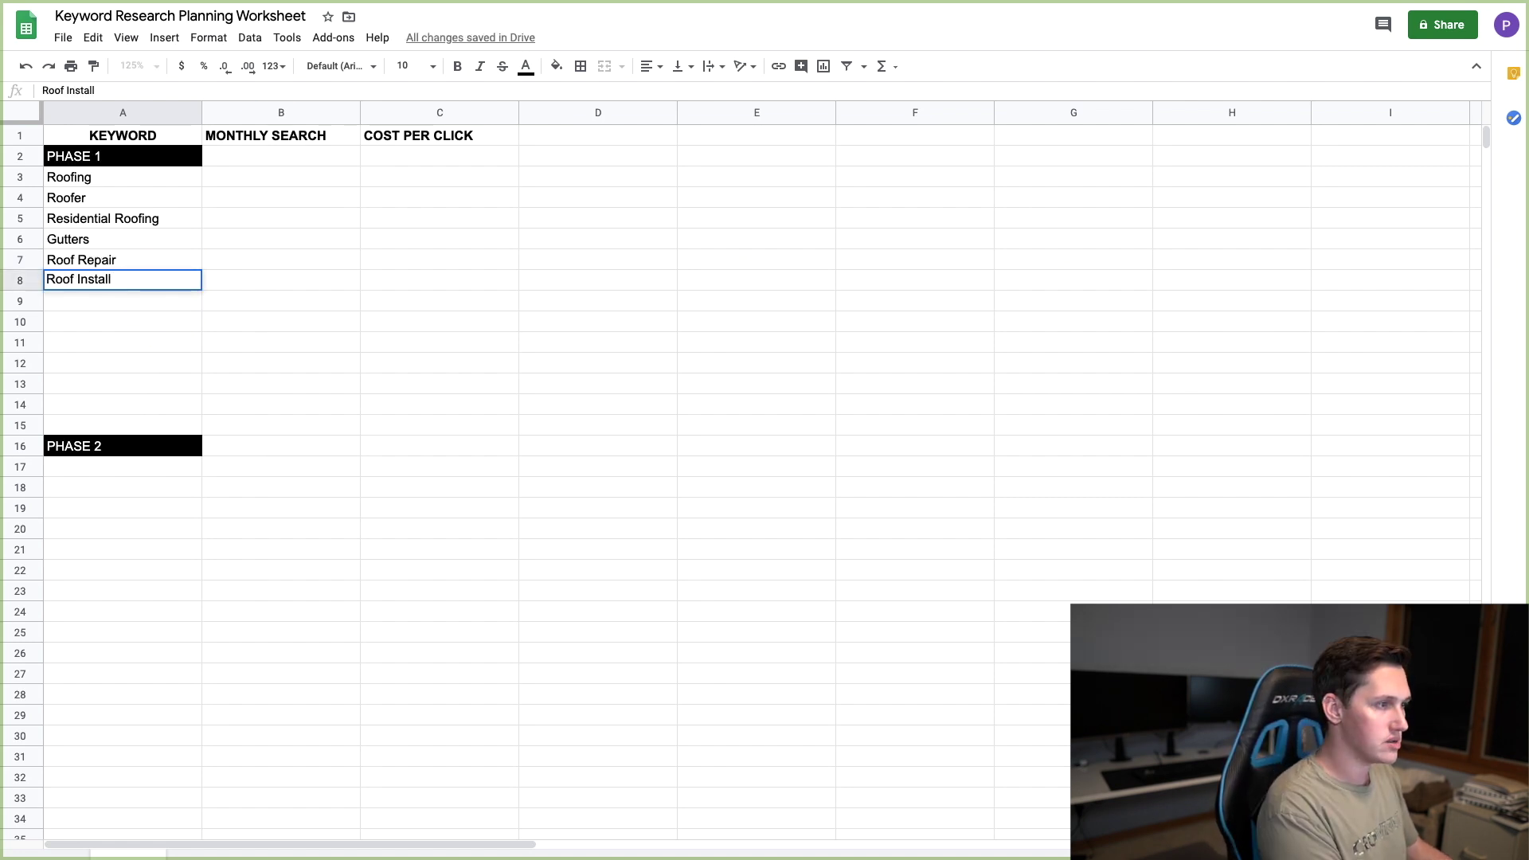
left_click(145, 323)
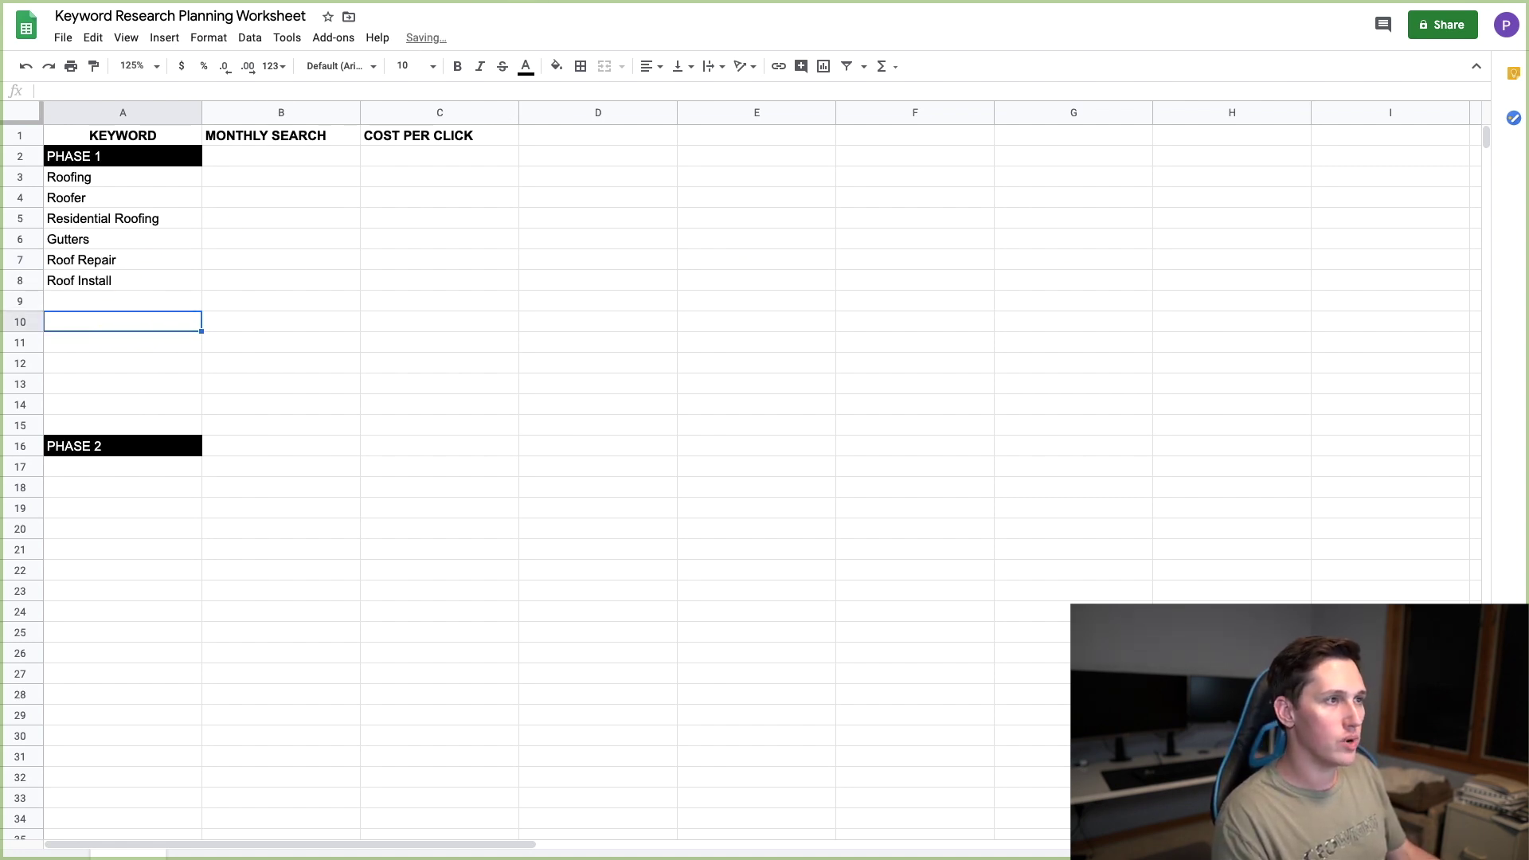
Return to the "roofing milwaukee" search results and open the JK Contractors website to review its homepage
left_click(512, 10)
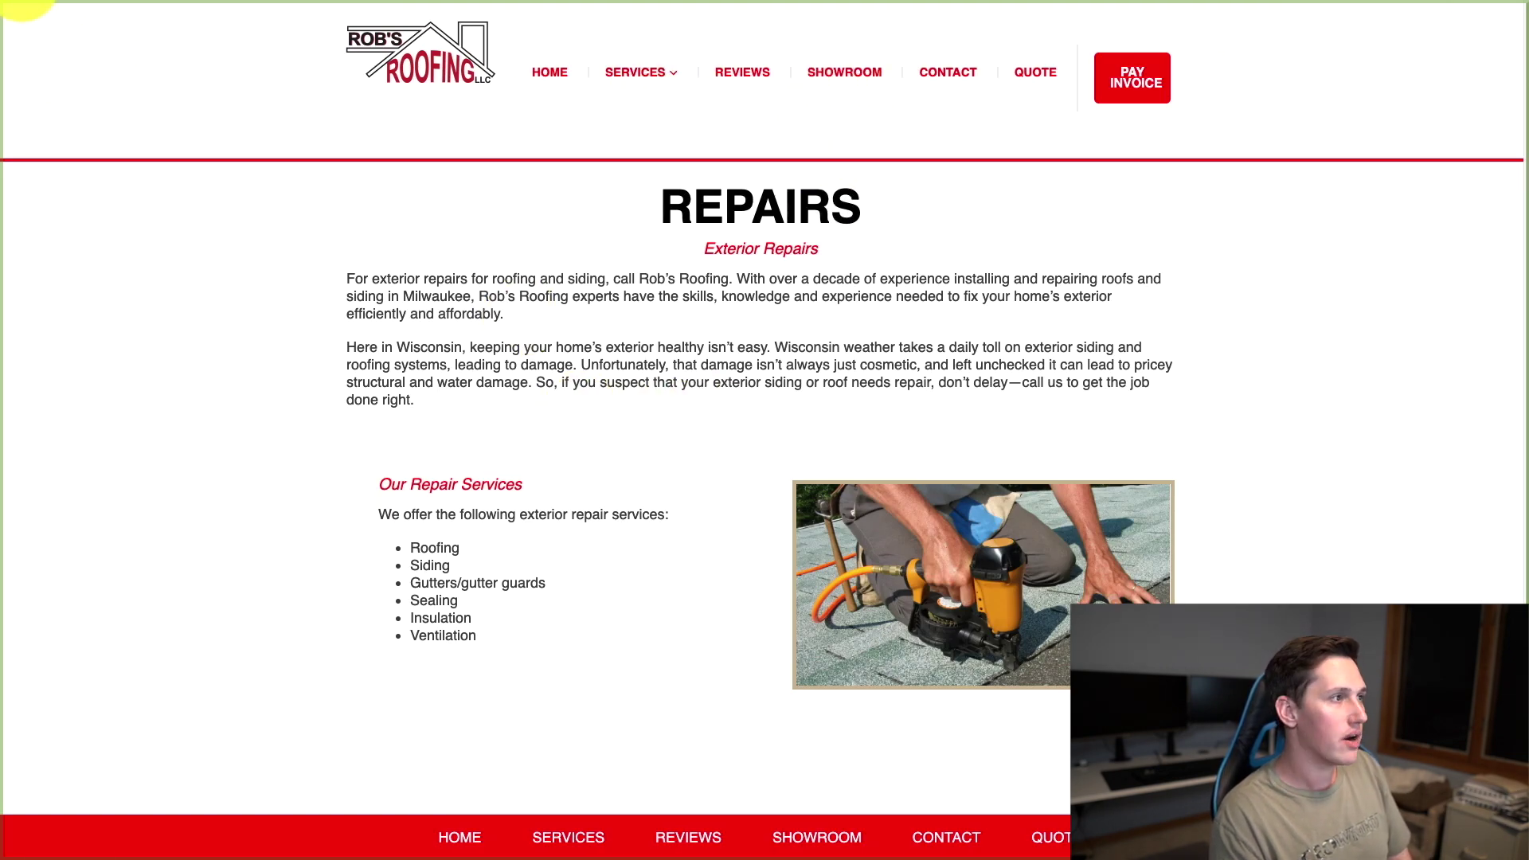
key("alt+Left")
key("alt+Left")
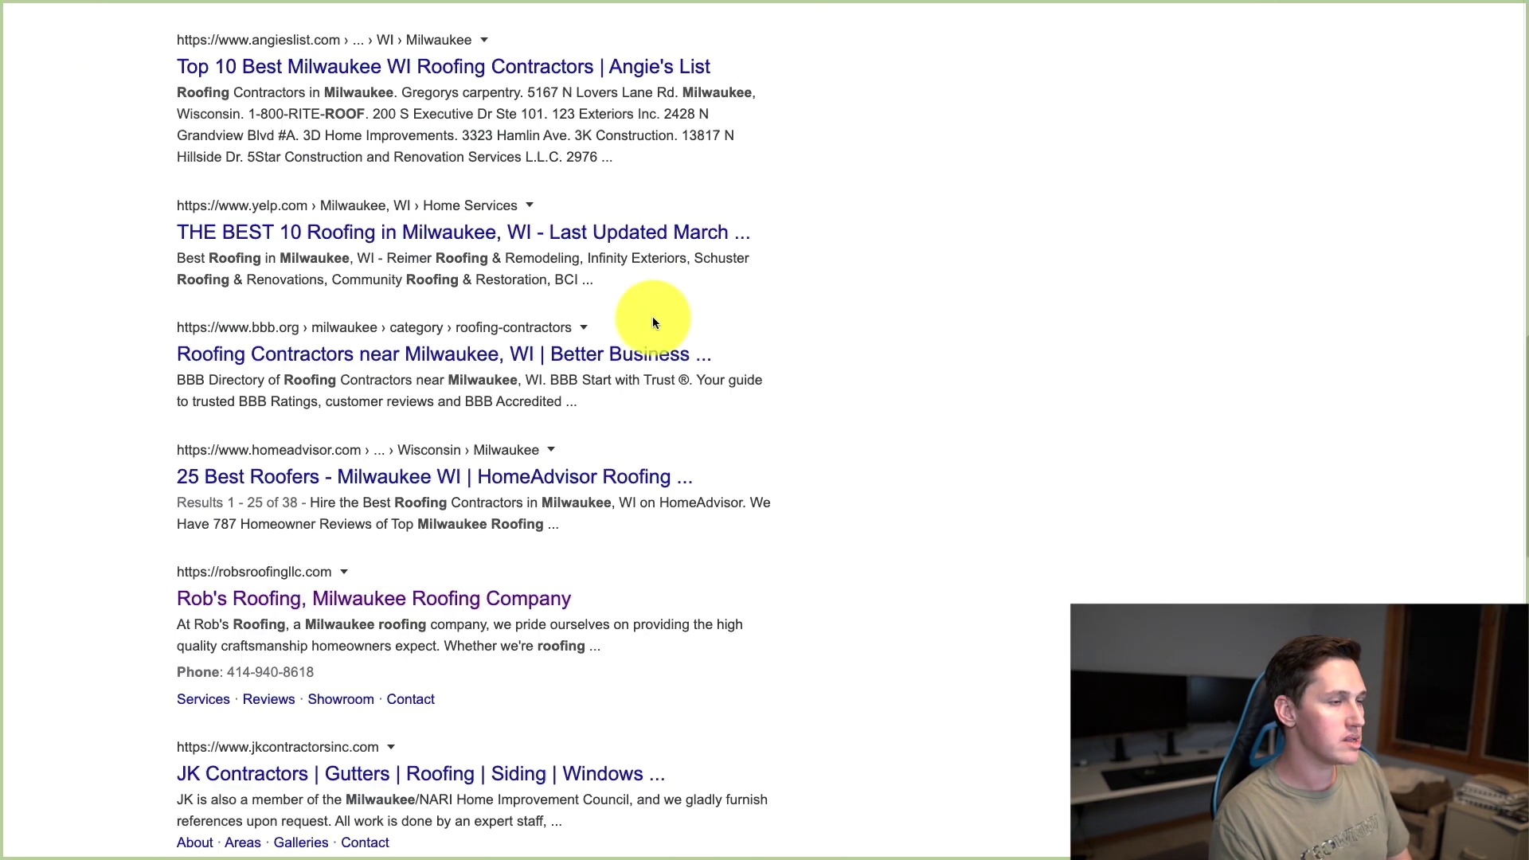
scroll(414, 575, "down", 3)
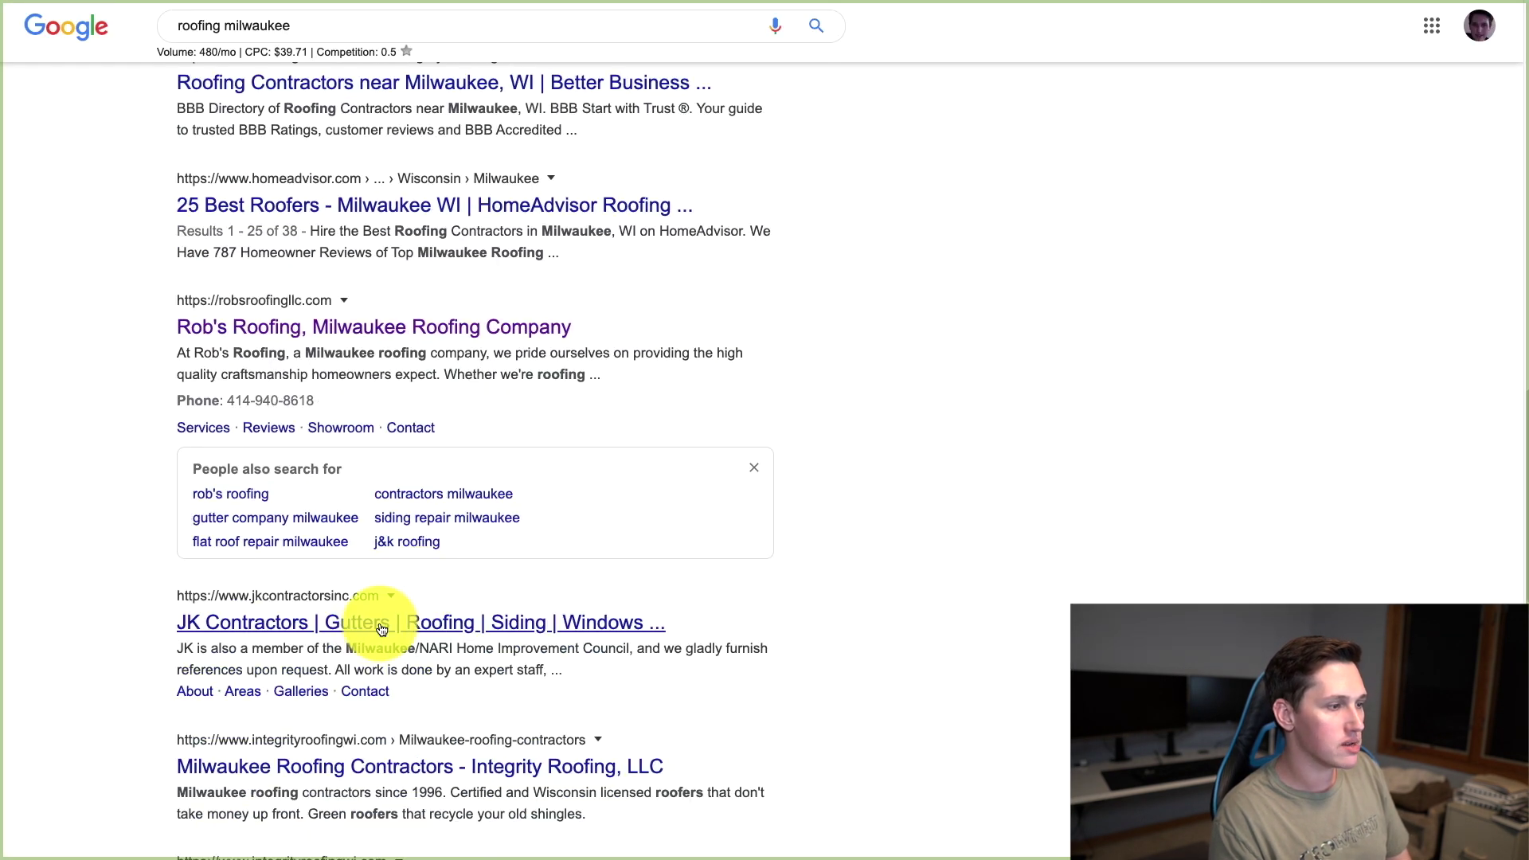
left_click(559, 630)
scroll(558, 628, "down", 5)
scroll(562, 625, "down", 3)
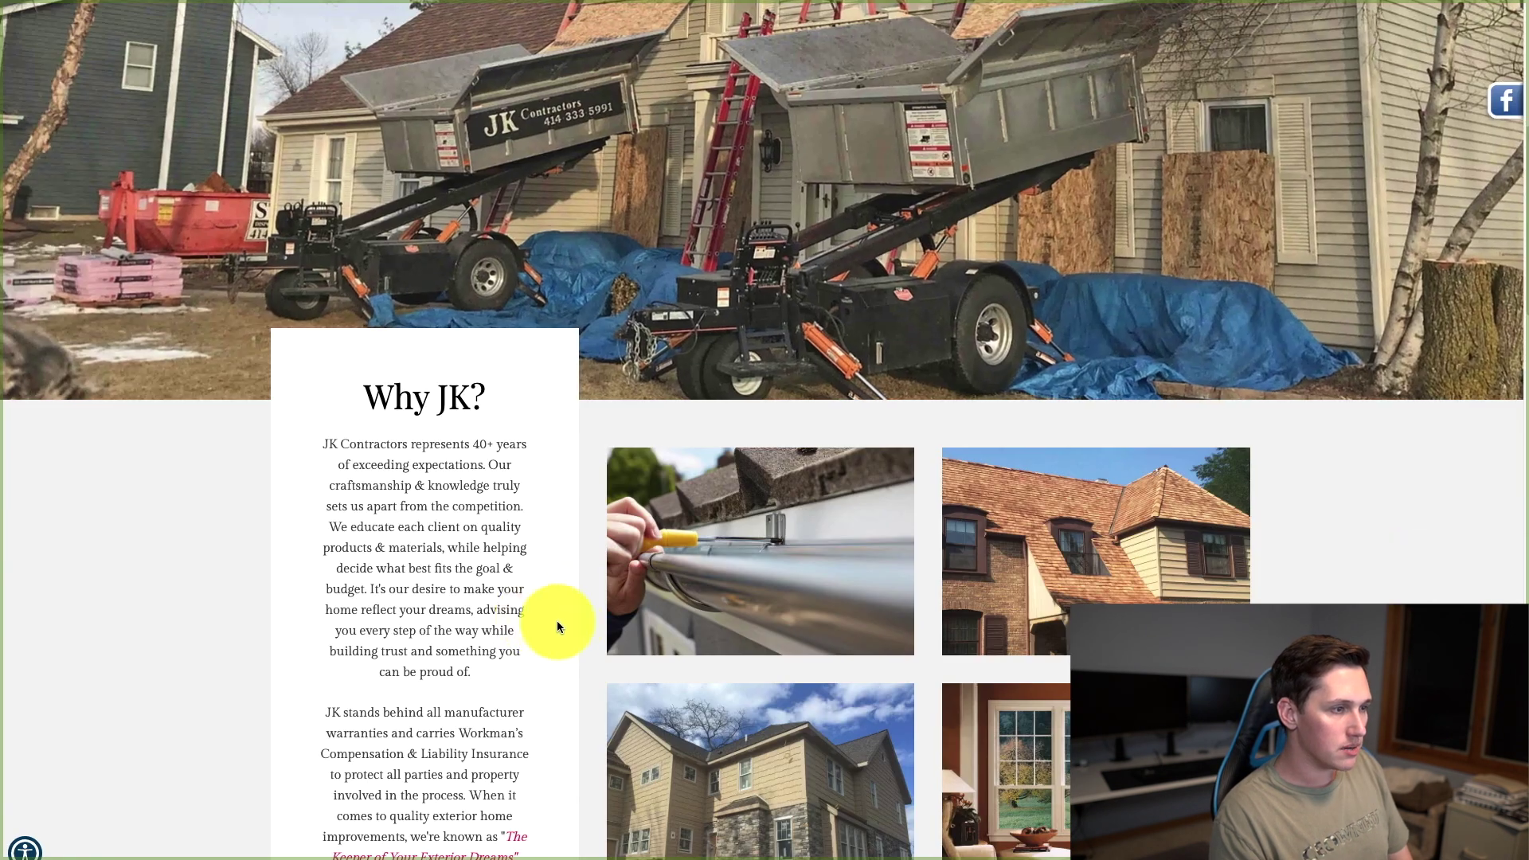
scroll(562, 327, "up", 10)
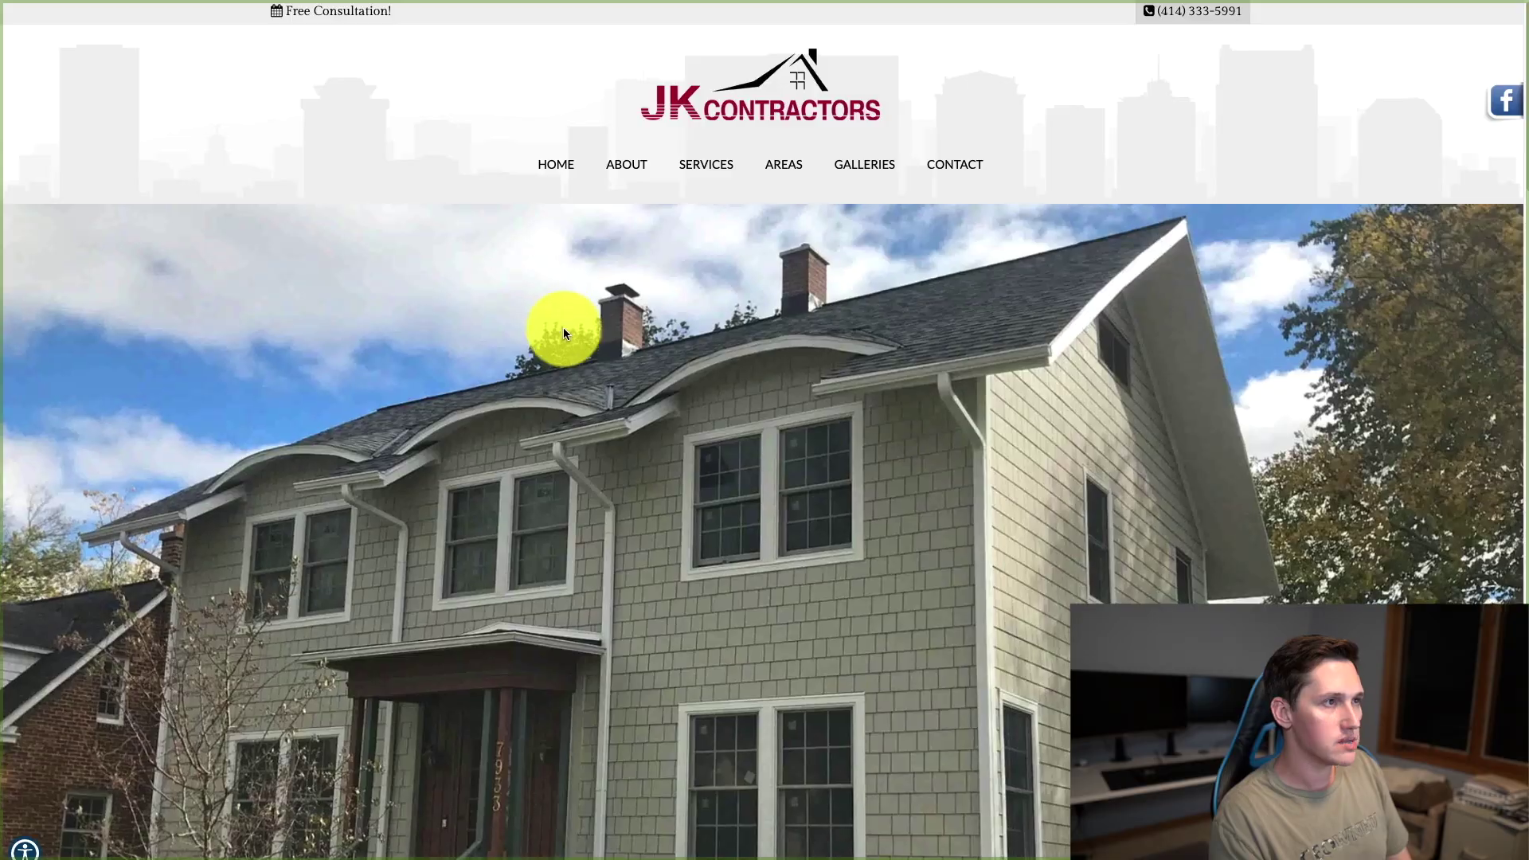
Open the Residential page under JK Contractors' roofing services and read through it
mouse_move(719, 172)
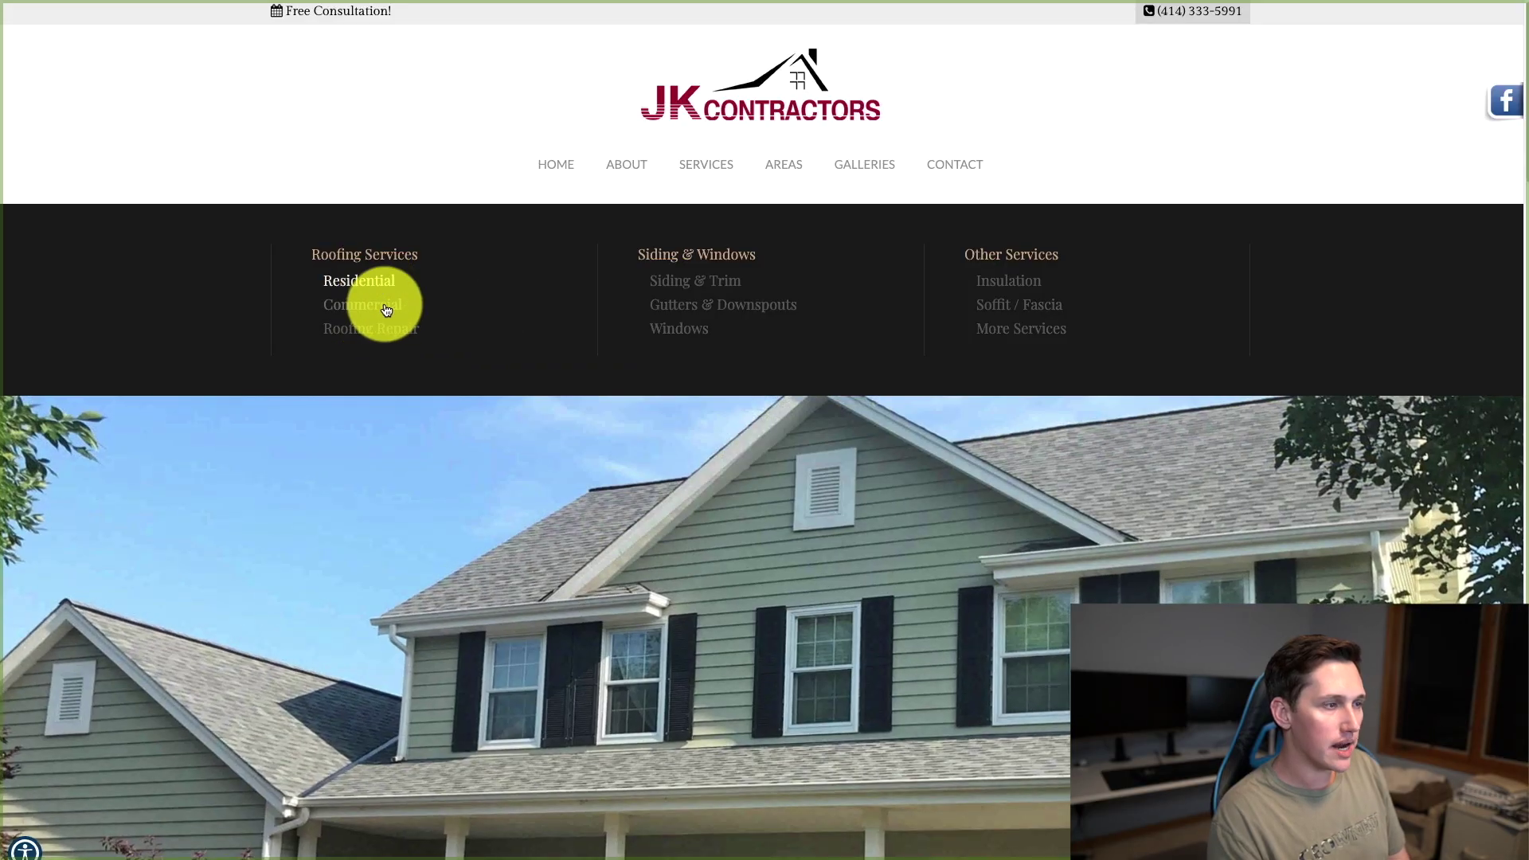
left_click(368, 279)
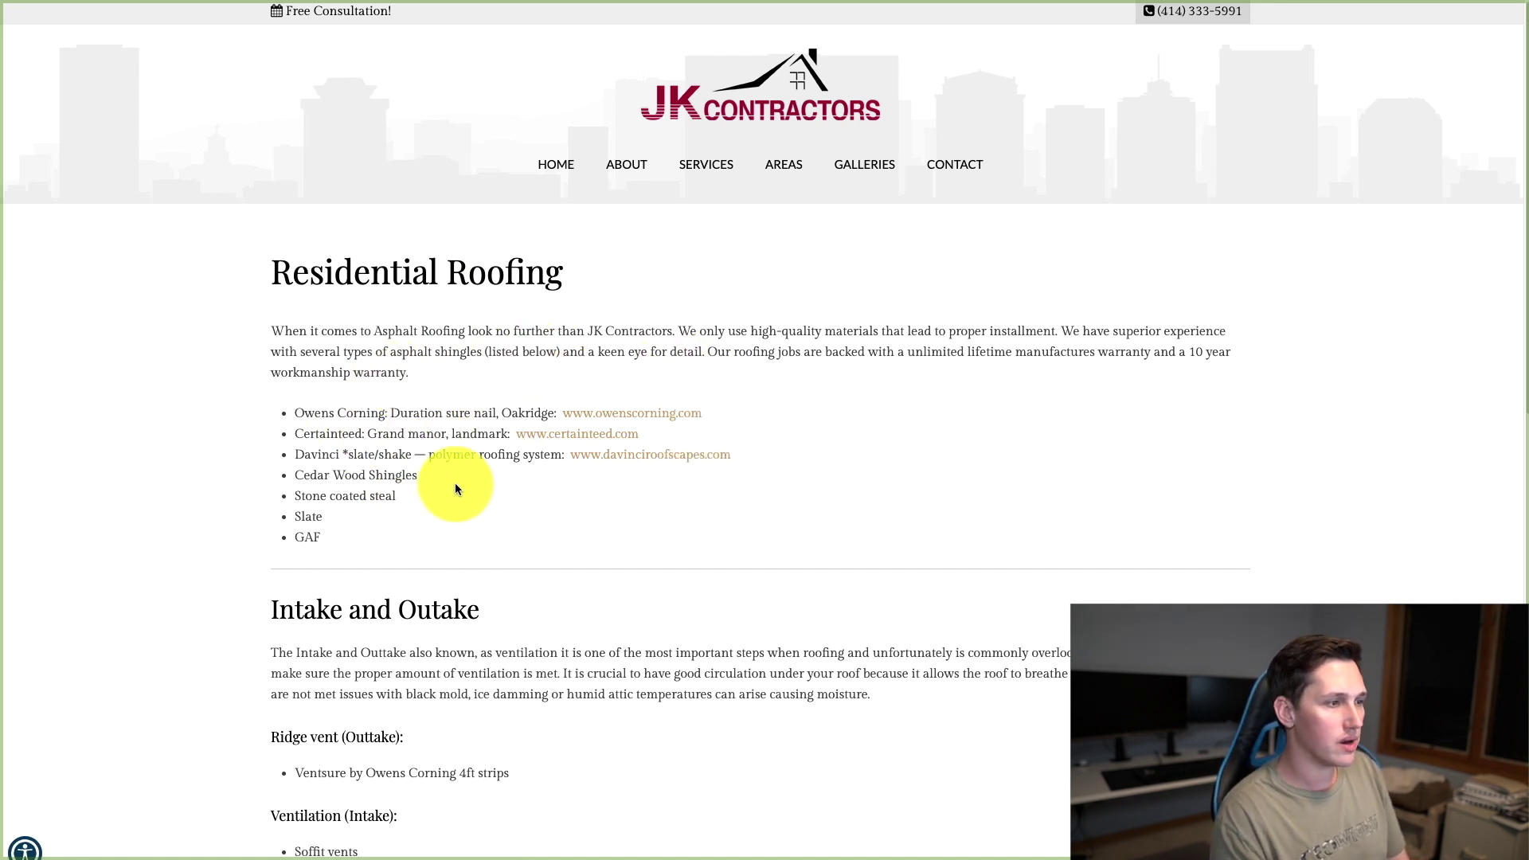
scroll(455, 489, "down", 5)
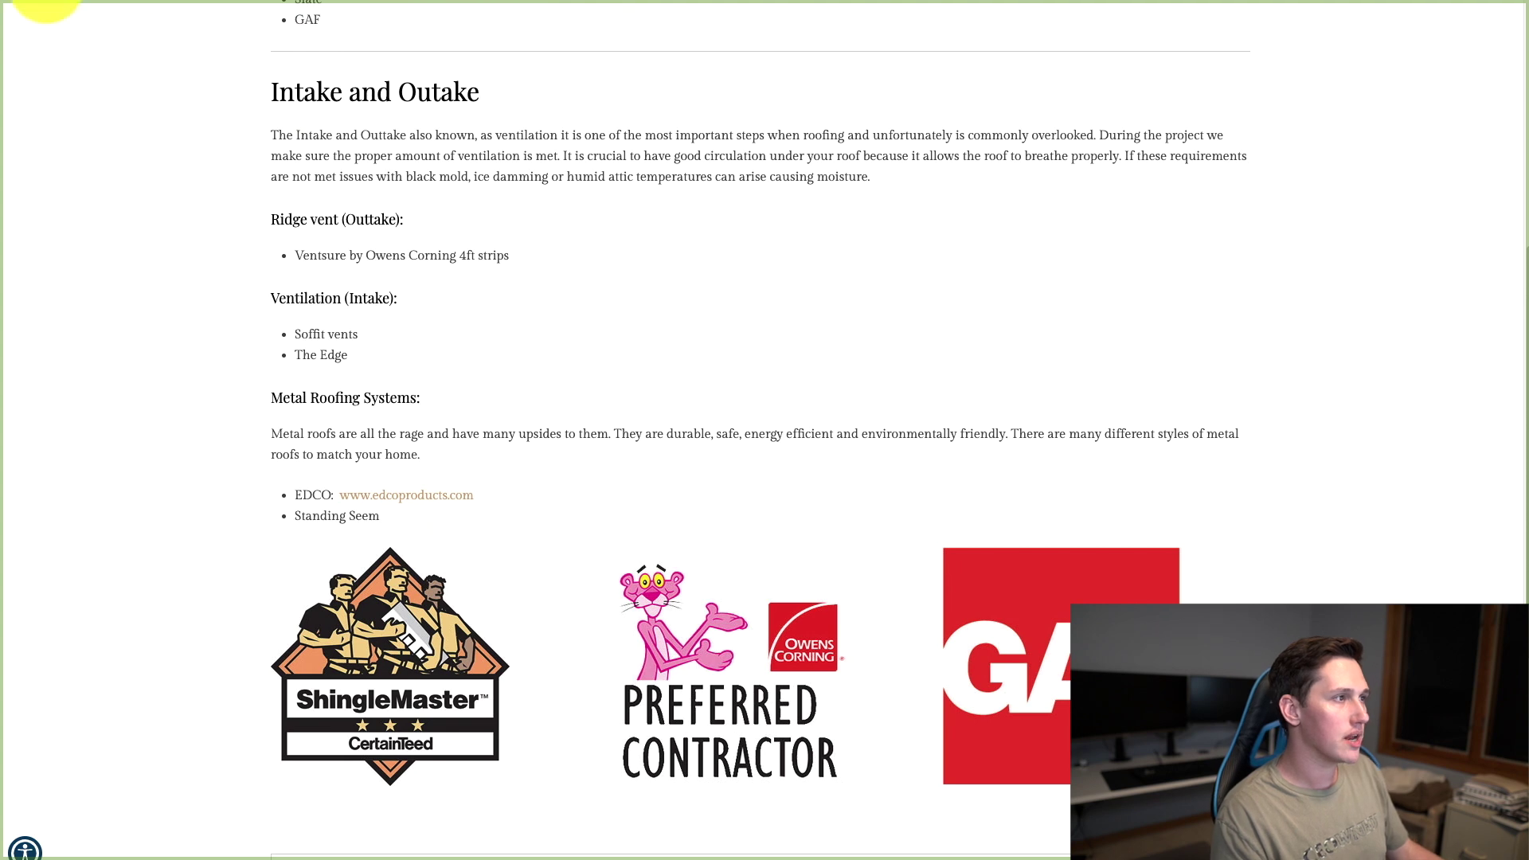
Go back to the search results and open the Integrity Roofing Milwaukee Wisconsin website
key("alt+Left")
key("alt+Left")
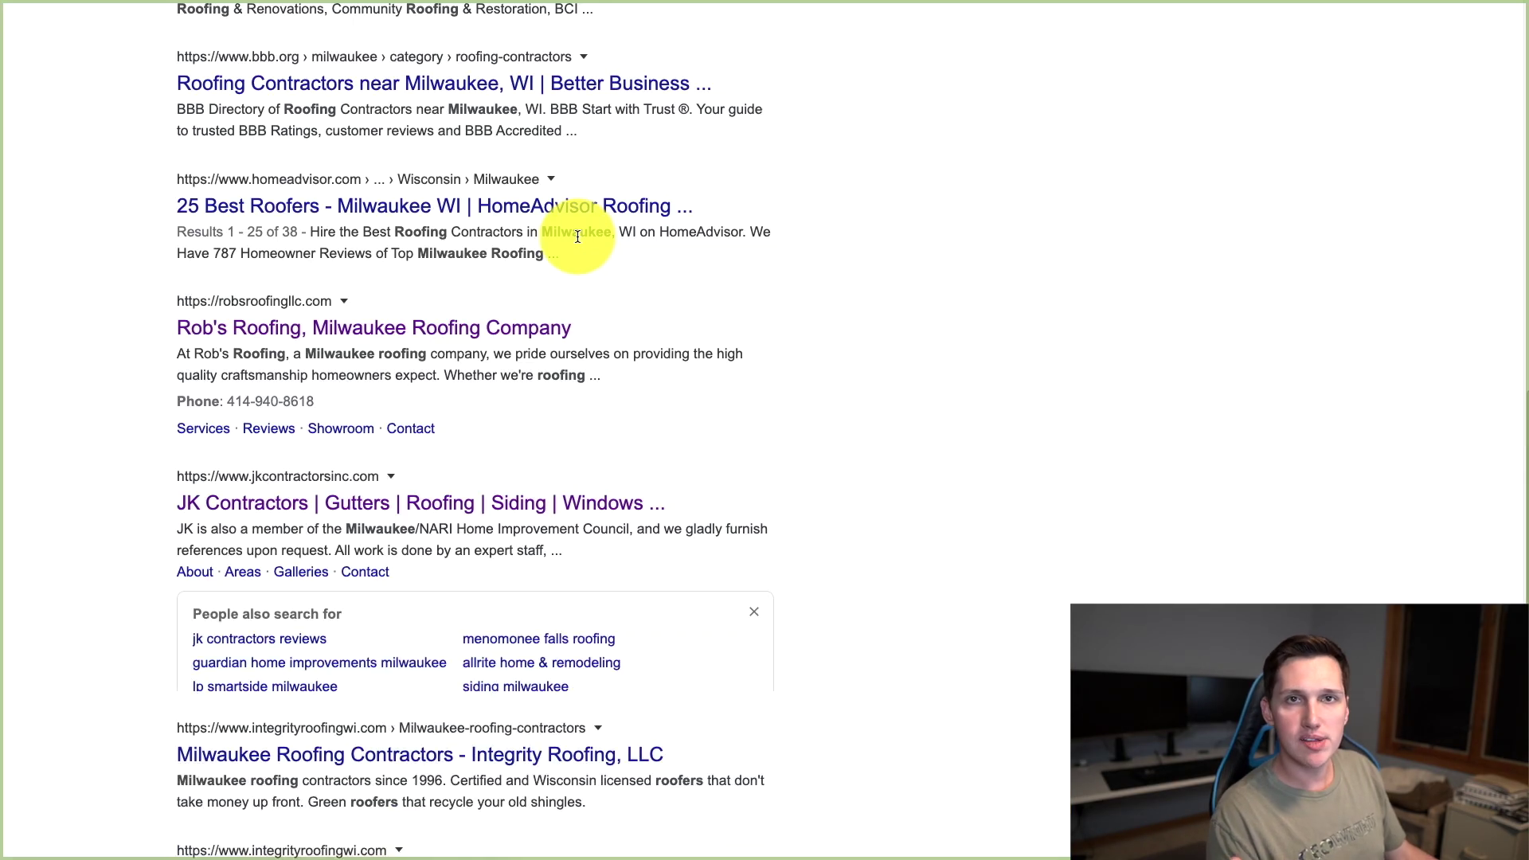
scroll(577, 318, "down", 2)
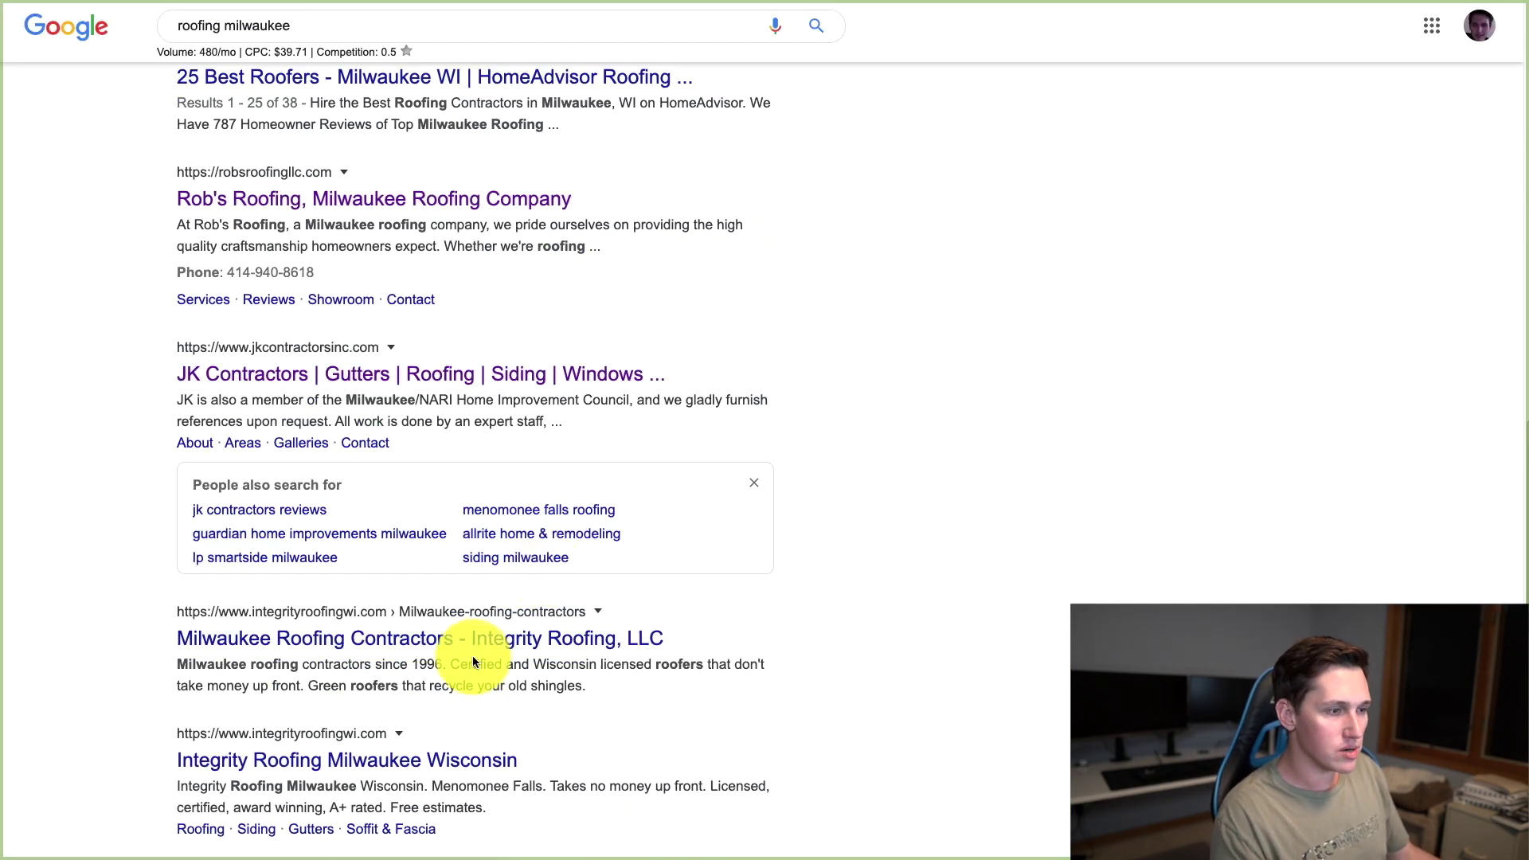
left_click(413, 759)
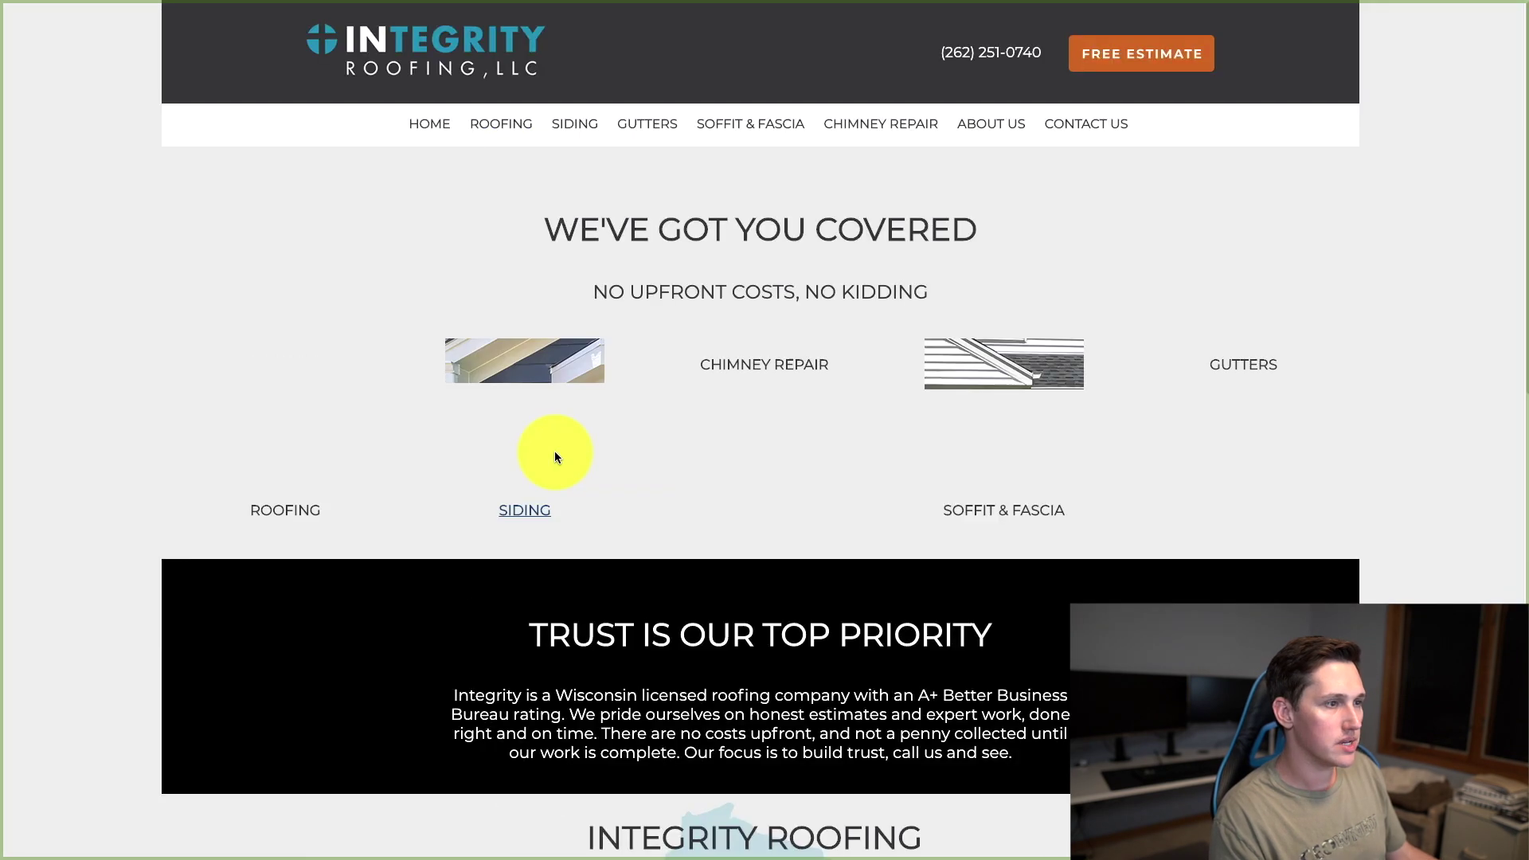
Open Integrity Roofing's roofing page and highlight the Roofing Contractors phrase in its Milwaukee heading
scroll(667, 470, "down", 3)
left_click(667, 477)
left_click_drag(460, 209, 603, 205)
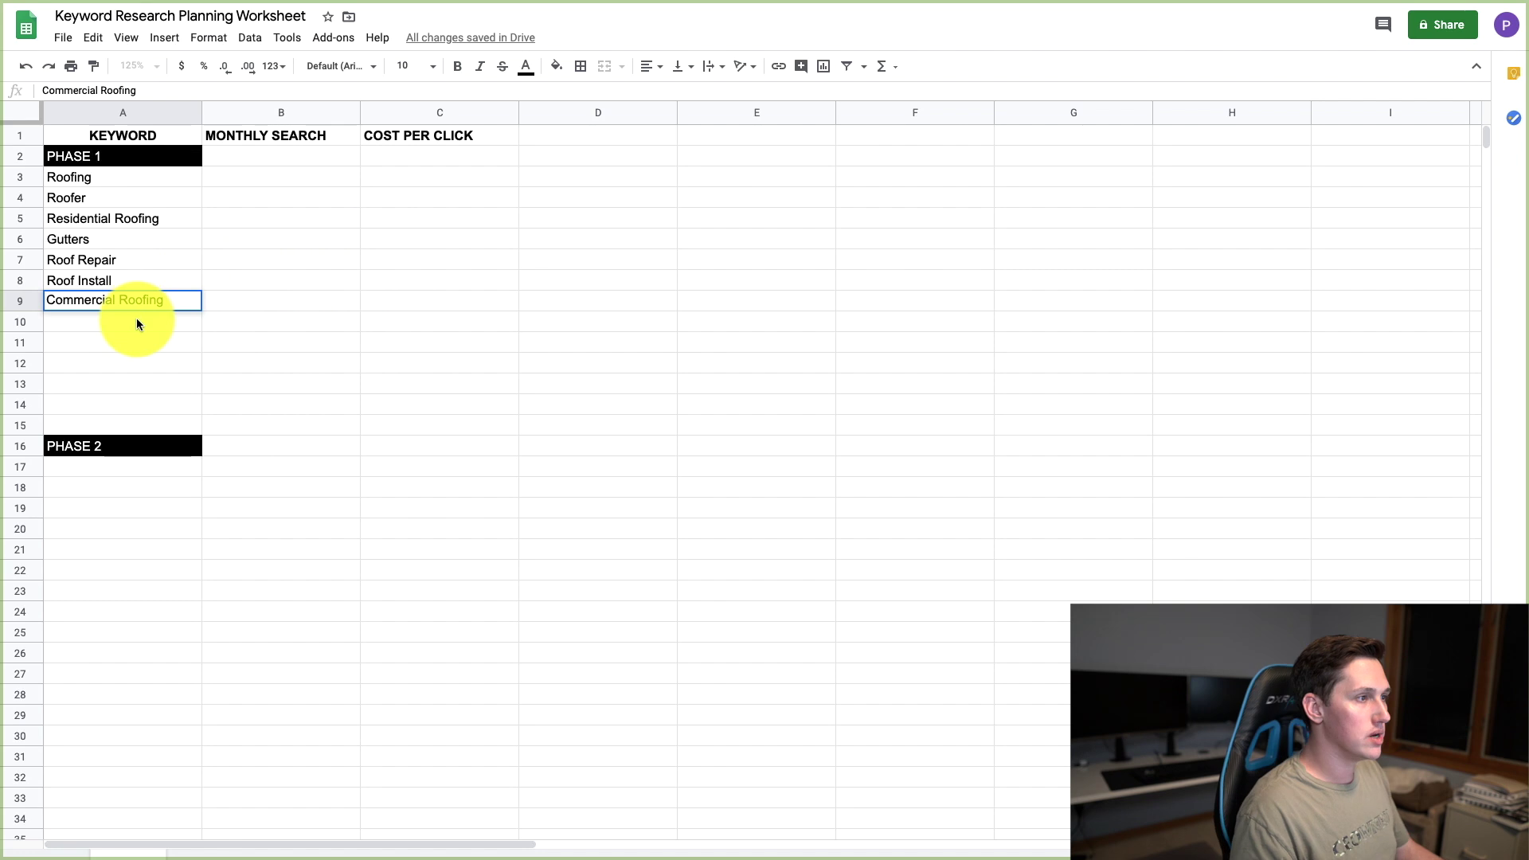
Add the keyword Roofing Contractor in cell A10 of the worksheet, below Commercial Roofing
left_click(139, 321)
type("Roofing Contractor")
key("Return")
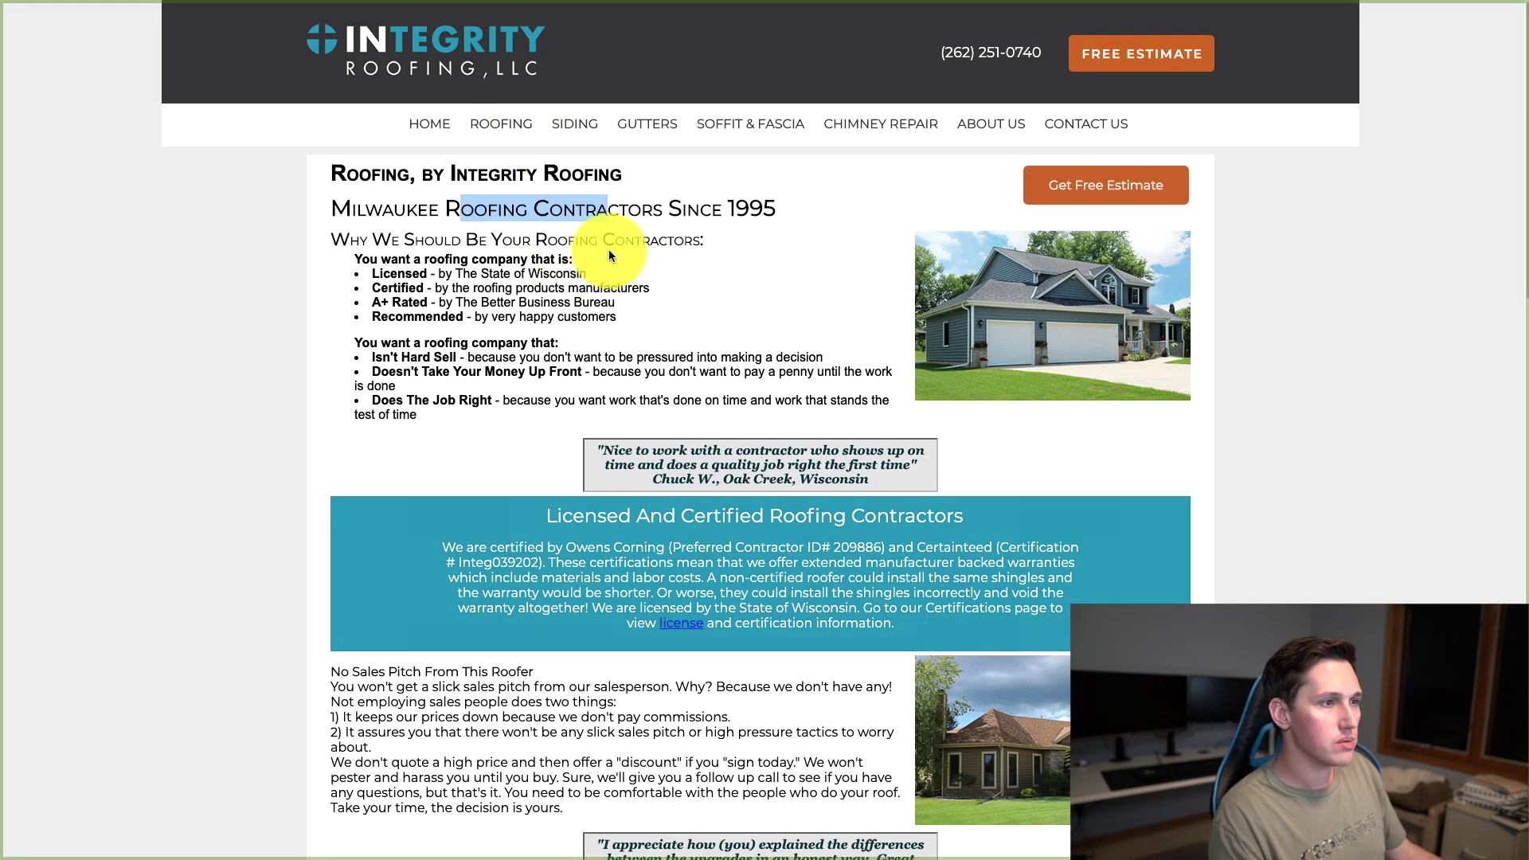
Add the keyword Roofing Company in cell A11 of the worksheet, below Roofing Contractor
scroll(631, 263, "down", 1)
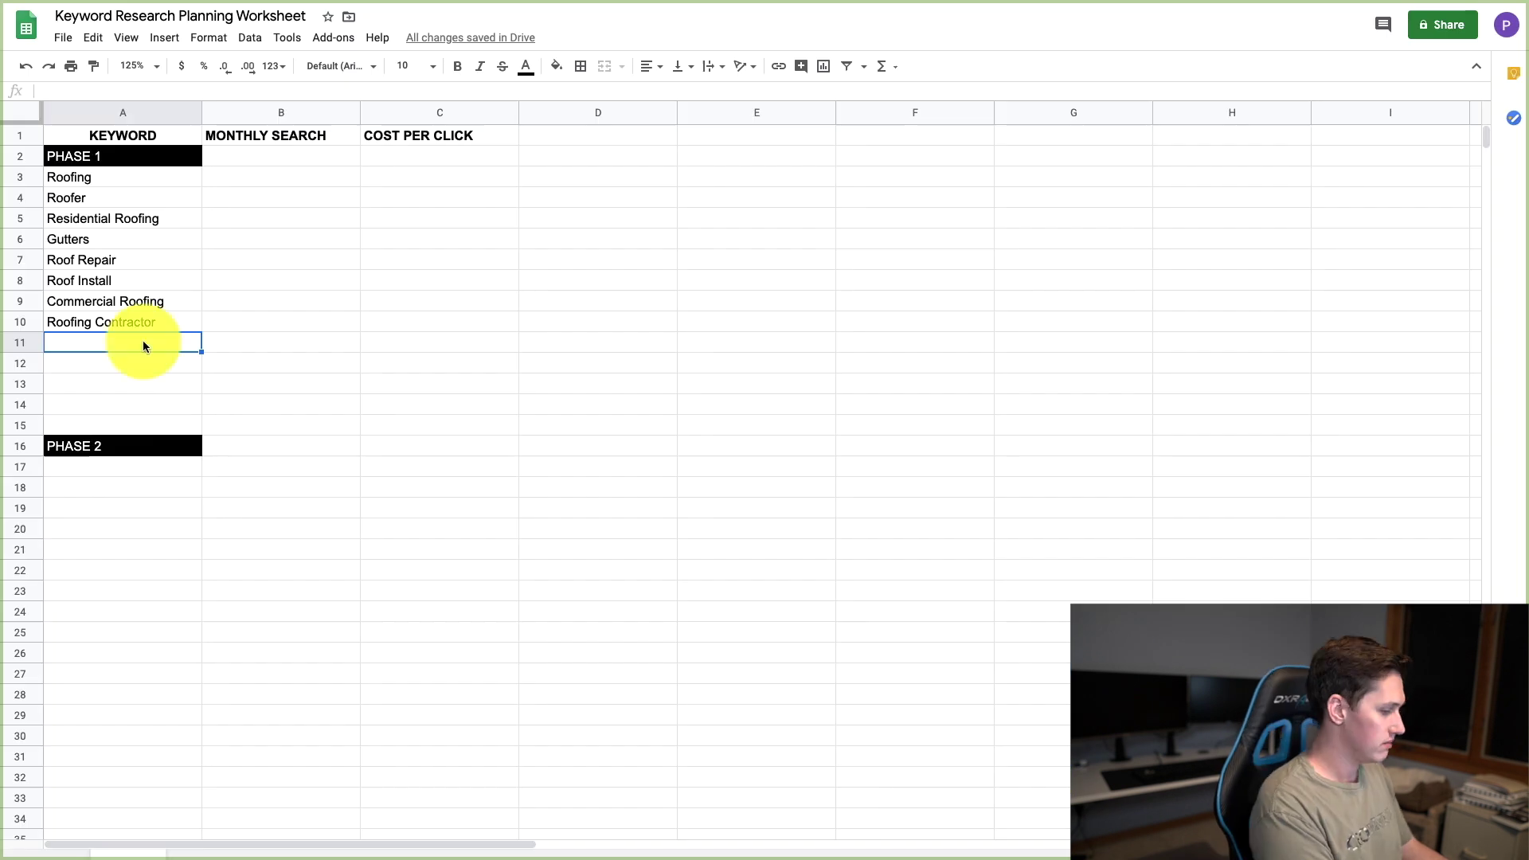
type("Roofing Company")
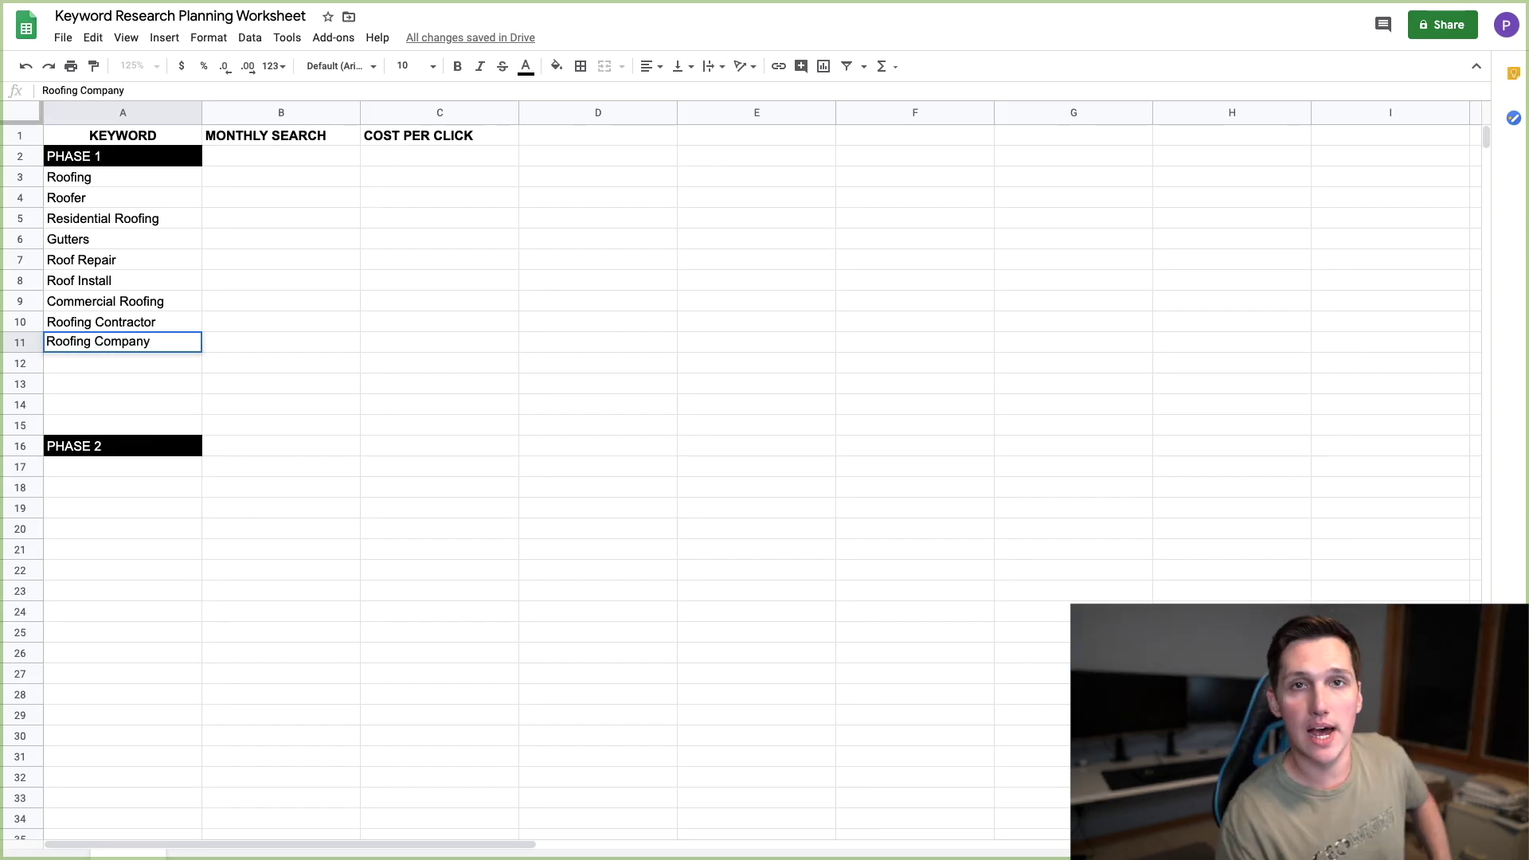
Read through the rest of Integrity Roofing's roofing page, checking its headings and text for more keyword ideas
left_click(458, 1)
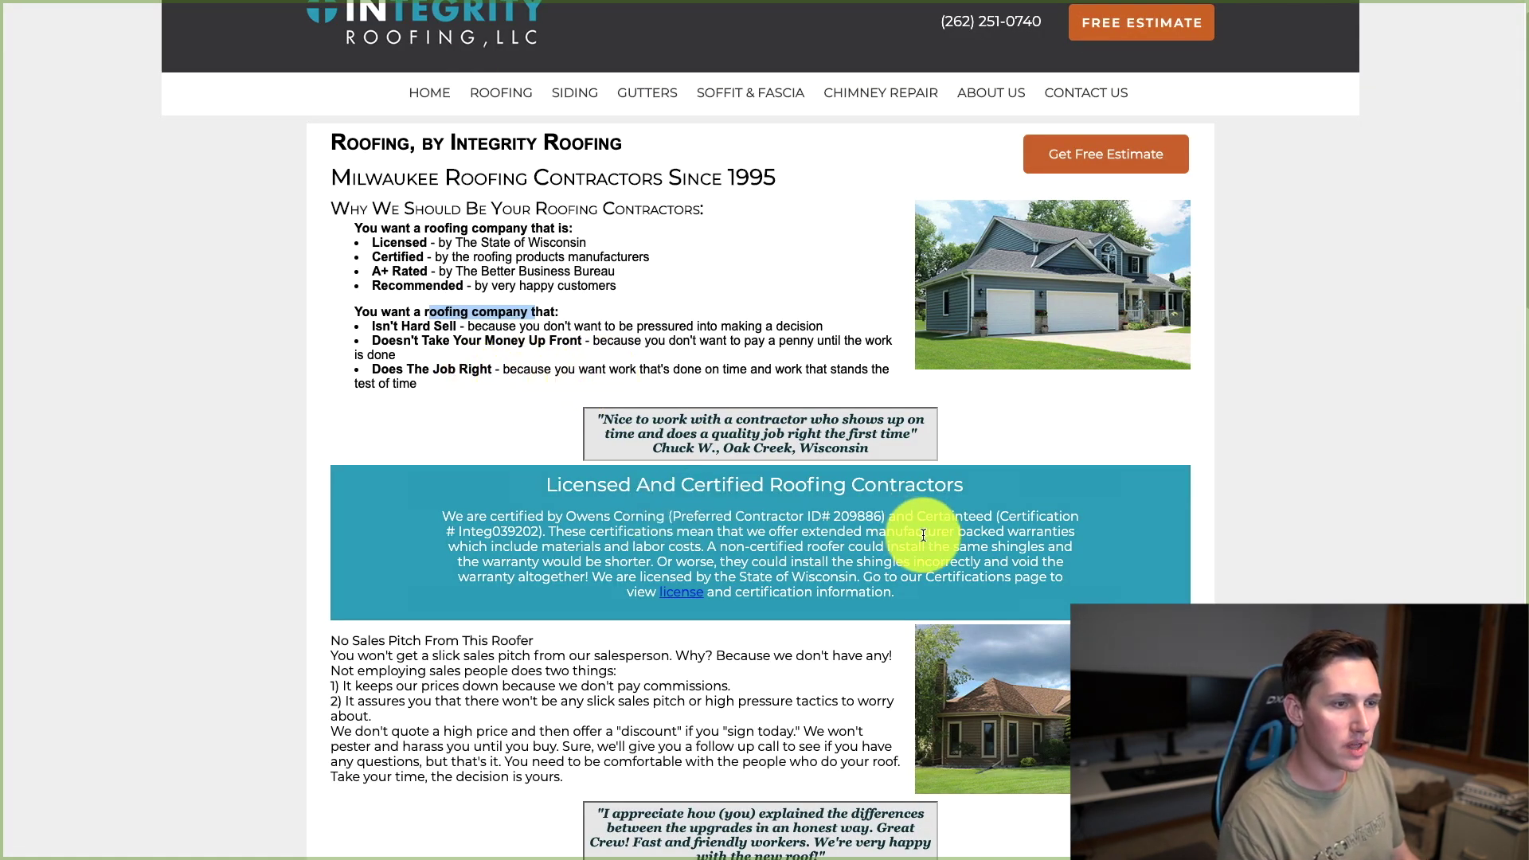
scroll(926, 541, "down", 2)
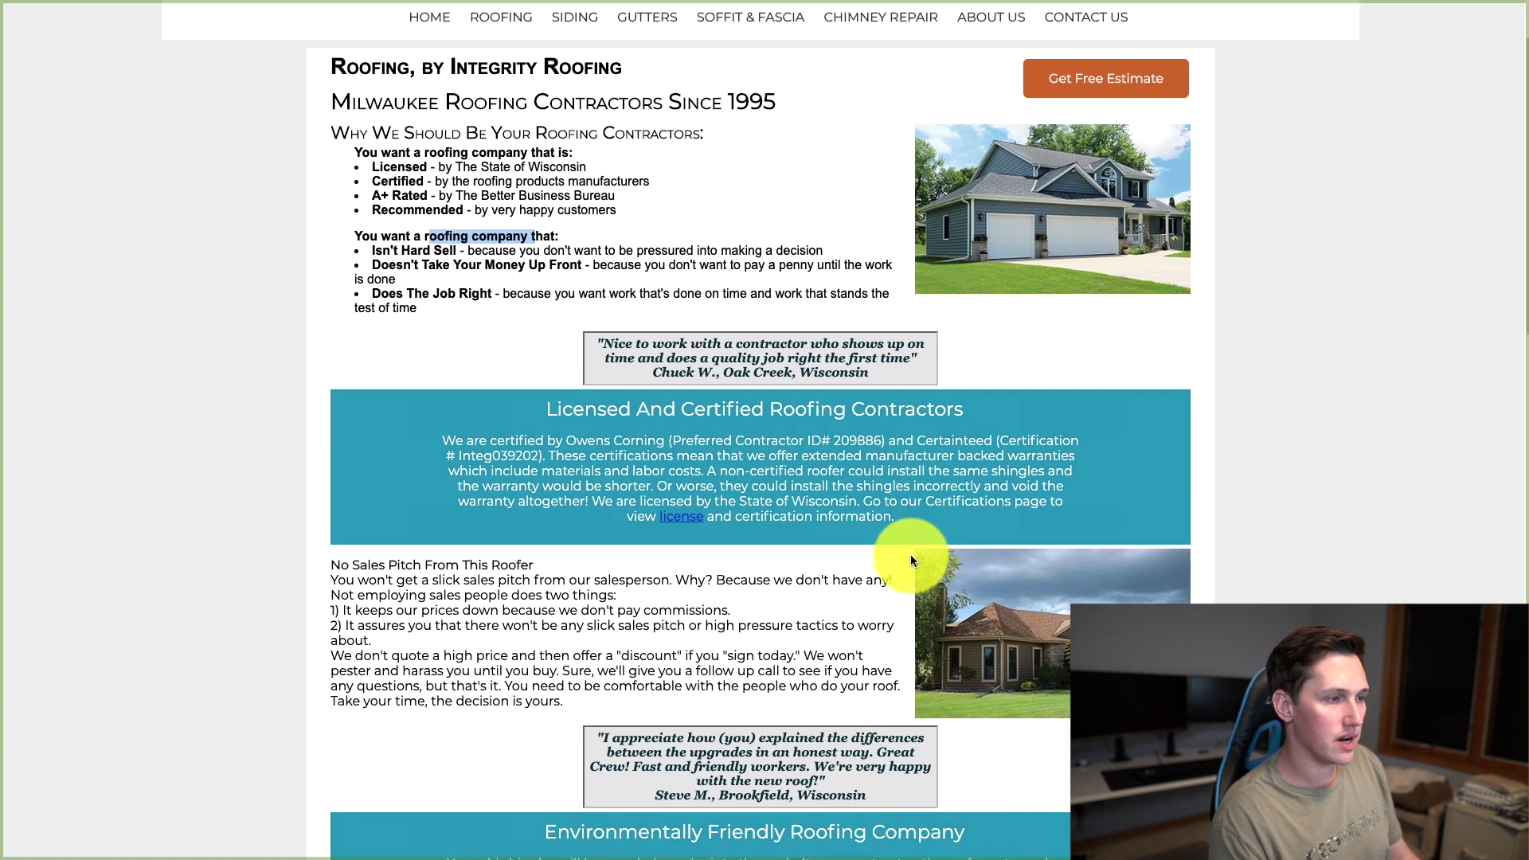
scroll(789, 567, "down", 5)
left_click_drag(805, 389, 931, 391)
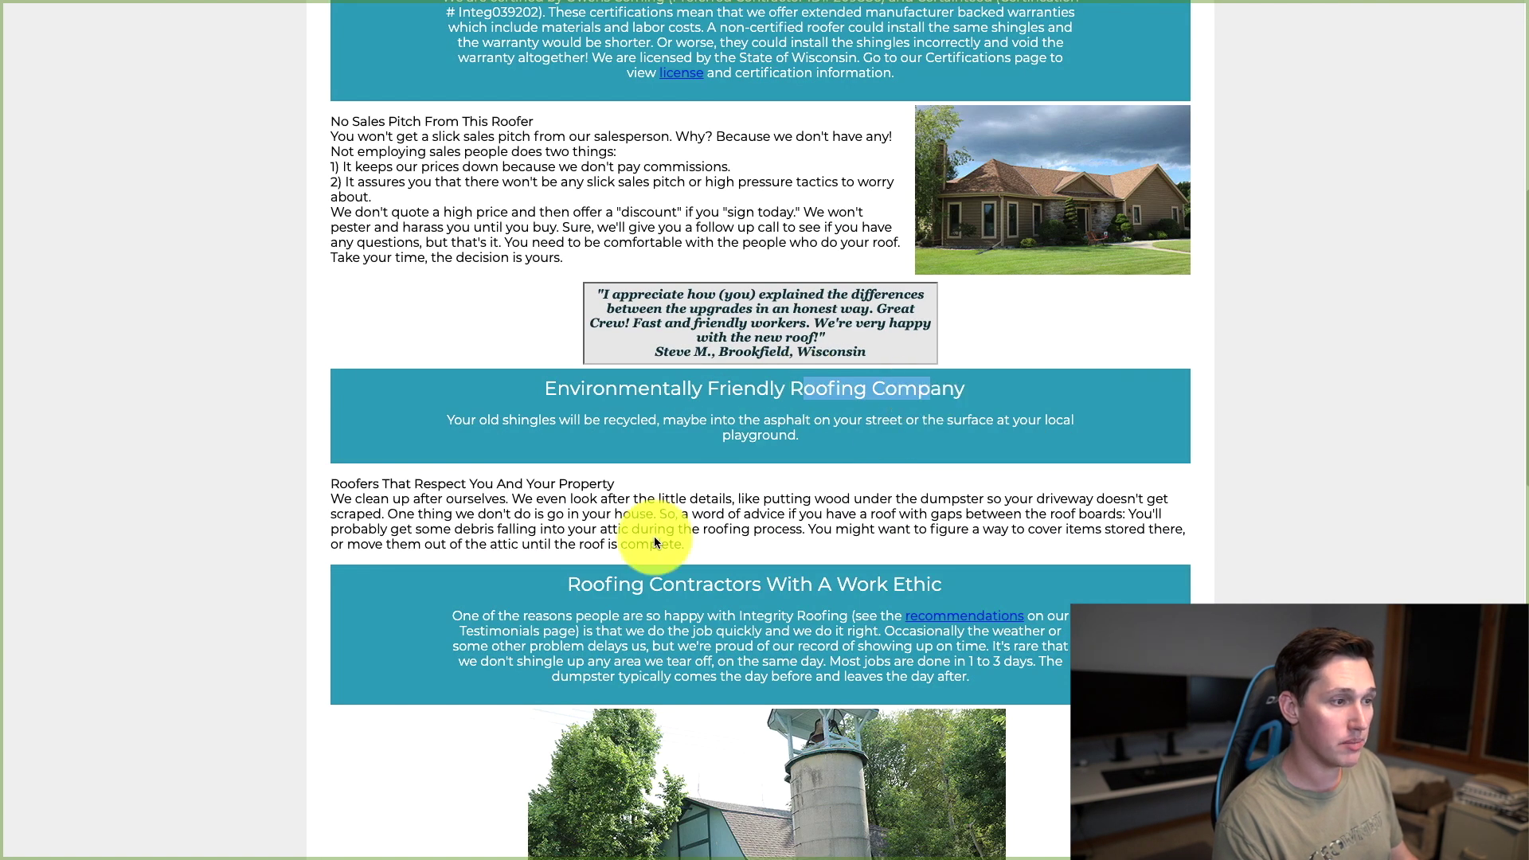
left_click(460, 444)
scroll(676, 479, "down", 2)
scroll(676, 478, "down", 7)
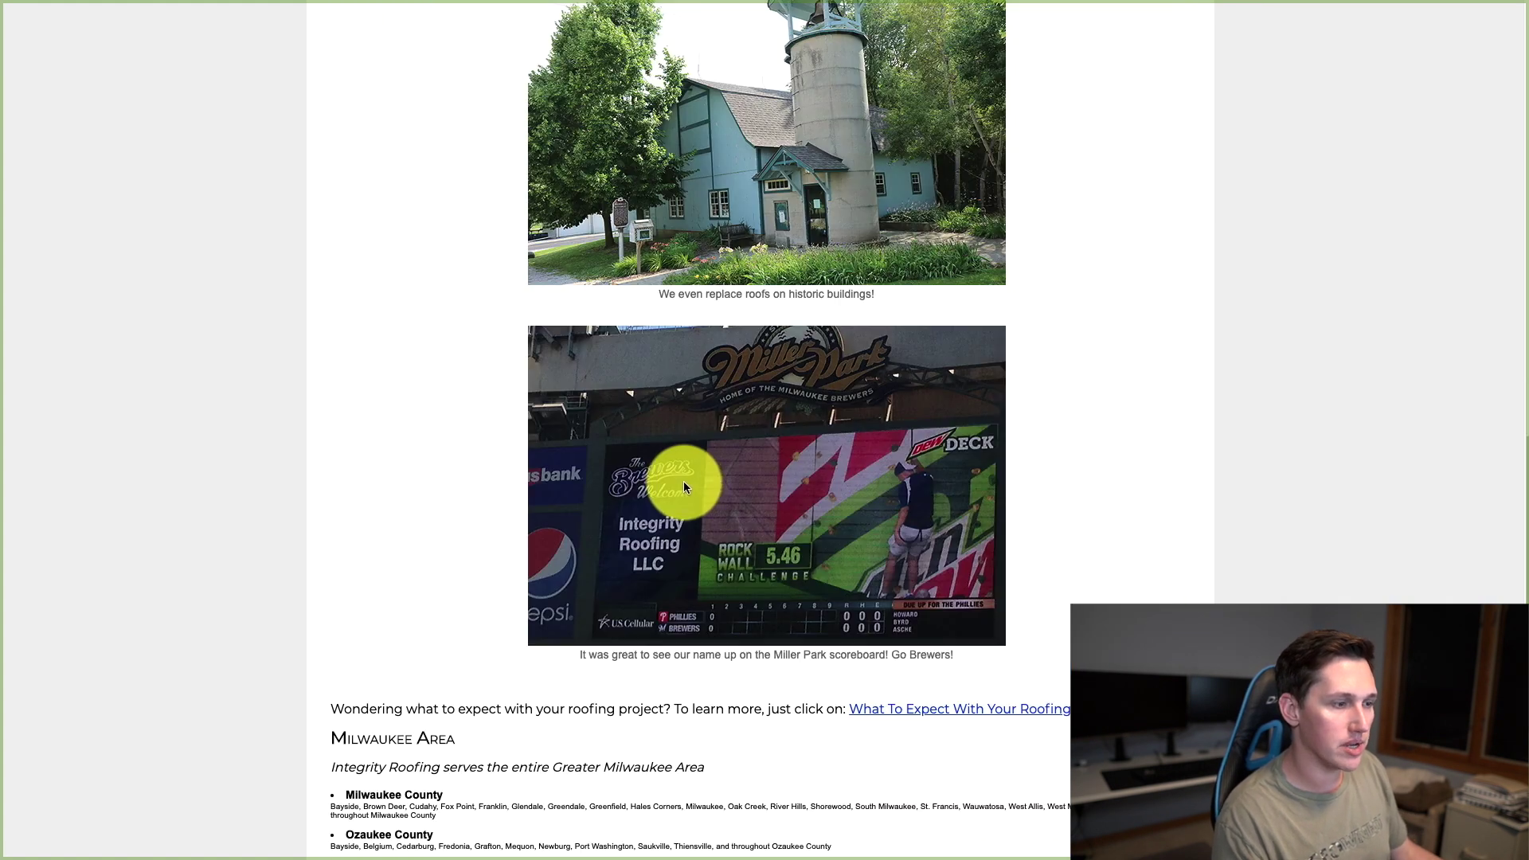
scroll(688, 483, "down", 2)
key("Home")
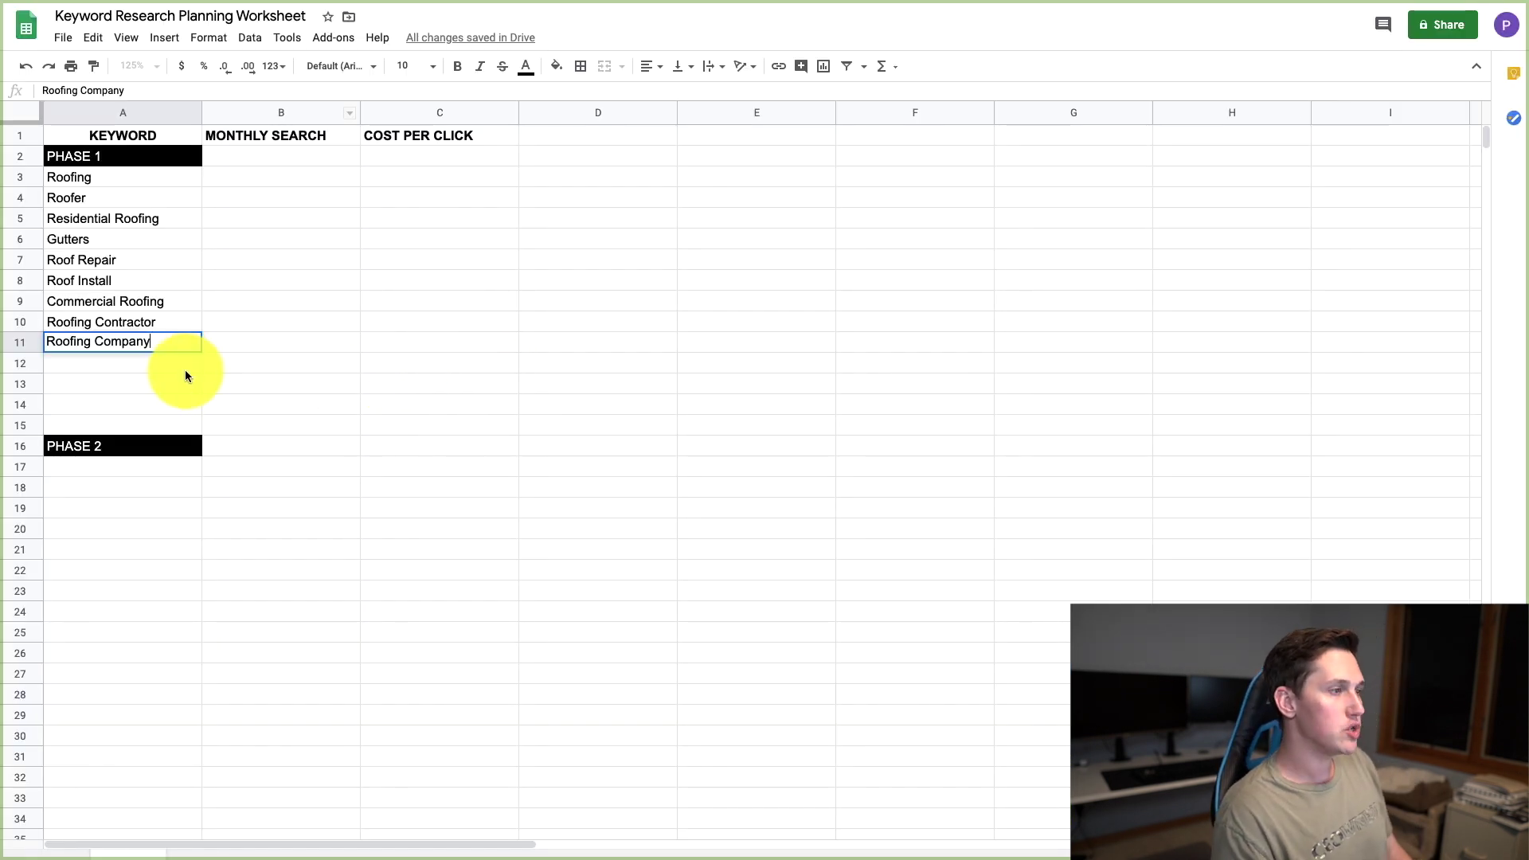
Commit the Roofing Company entry and place the browser window beside the worksheet's keyword column, with the Roofing cell selected
left_click(185, 370)
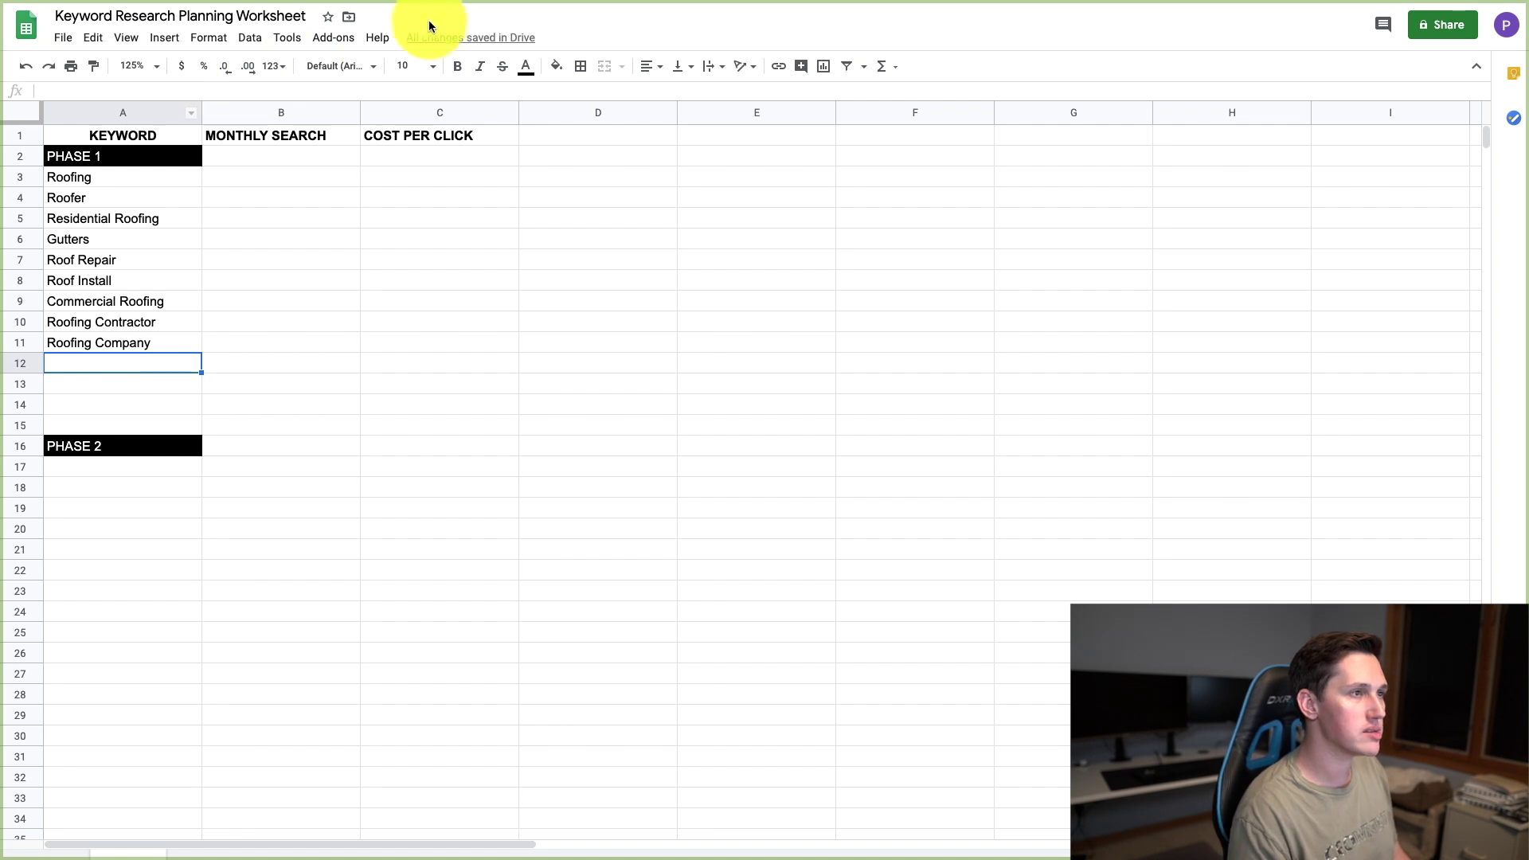
left_click(138, 178)
key("super+Tab")
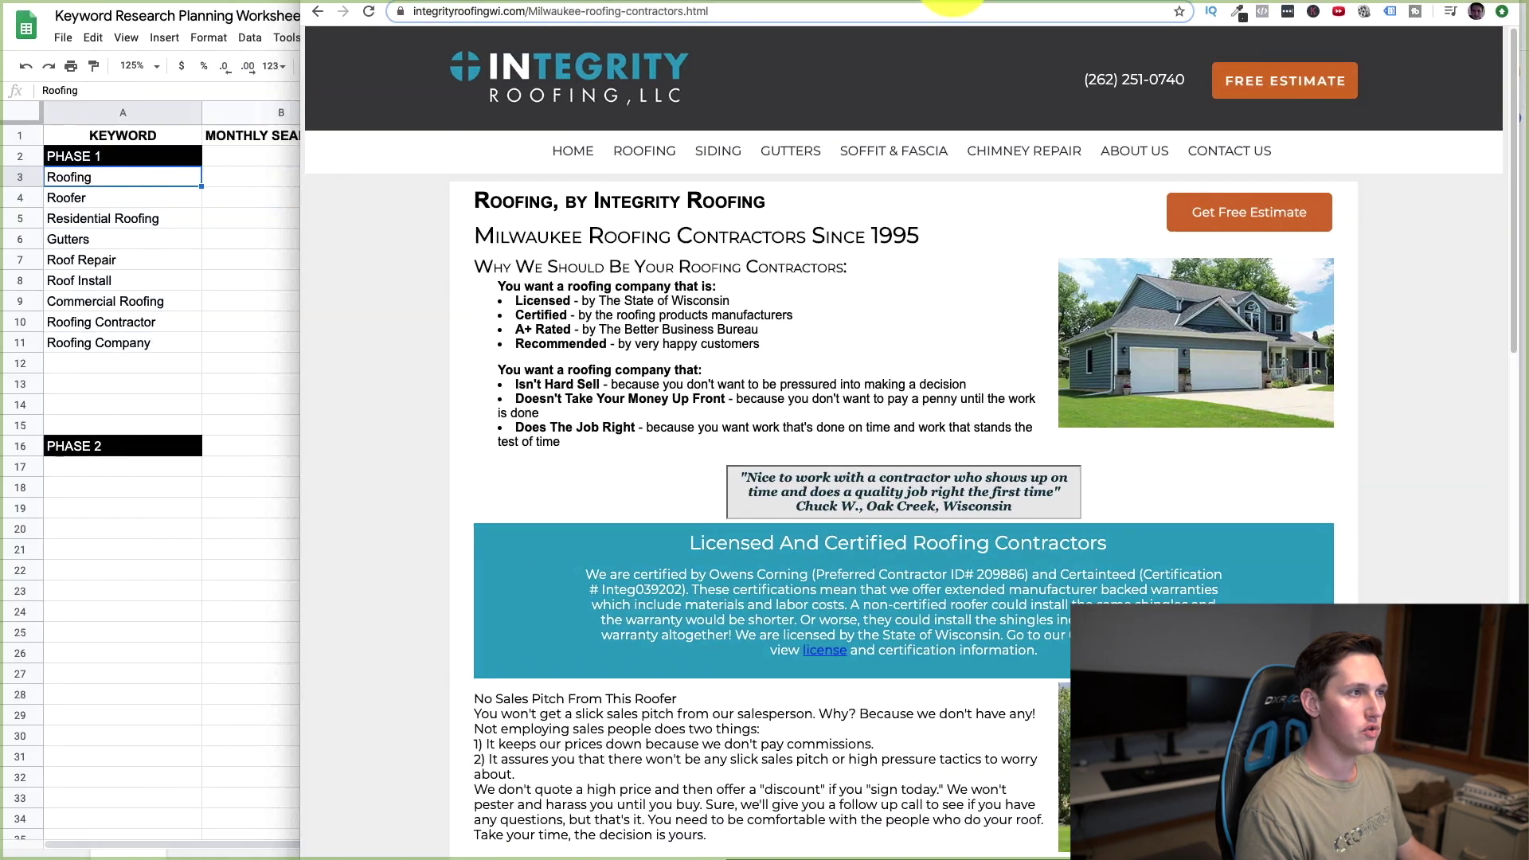
left_click_drag(952, 3, 1027, 0)
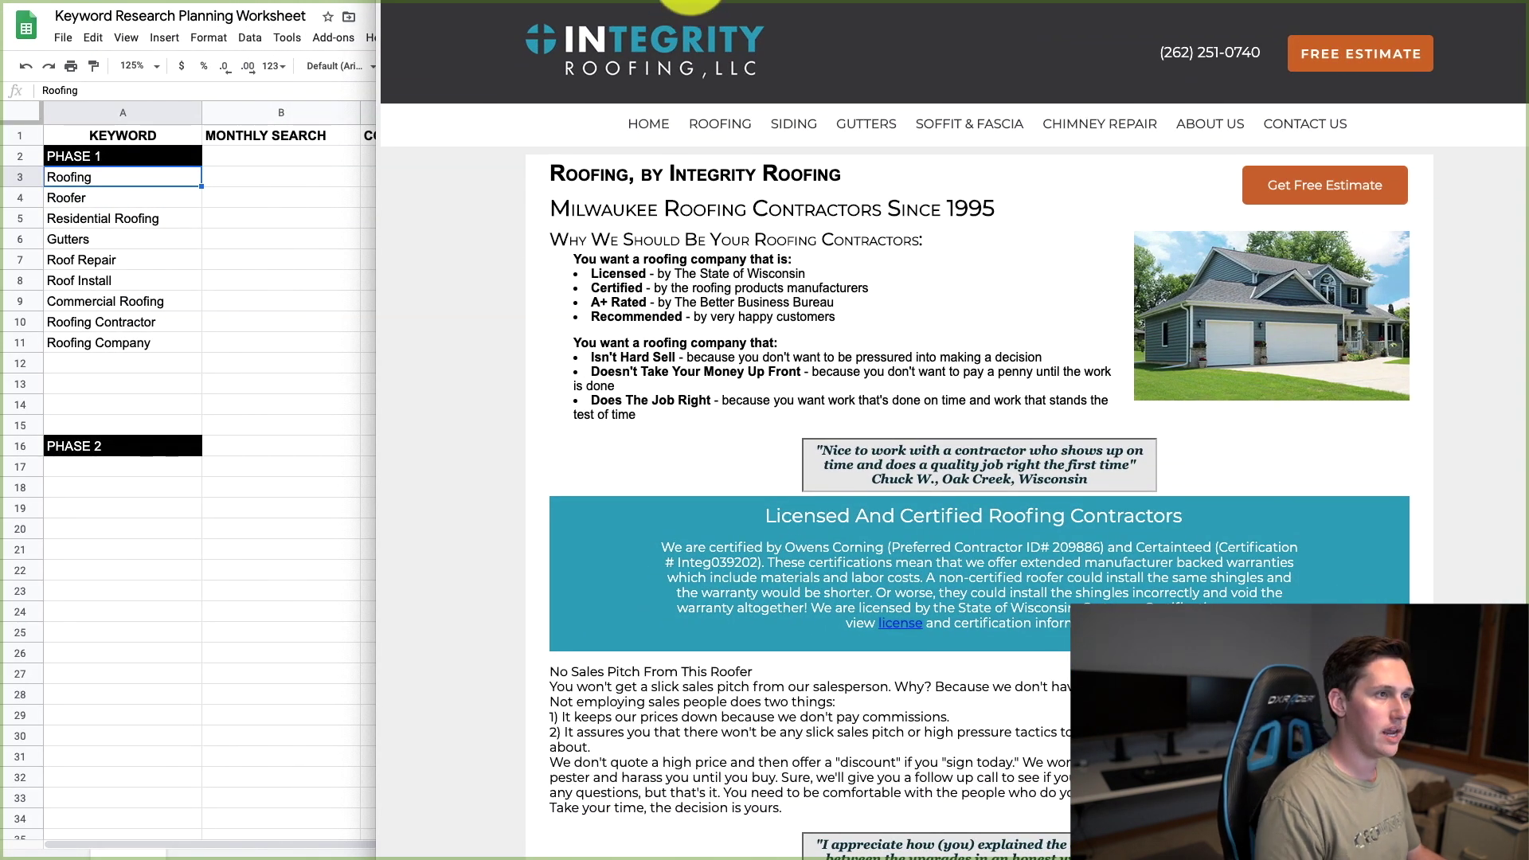
Open google.com in the browser and search for roofing to get its keyword data
left_click(690, 2)
type("google.com")
key("Return")
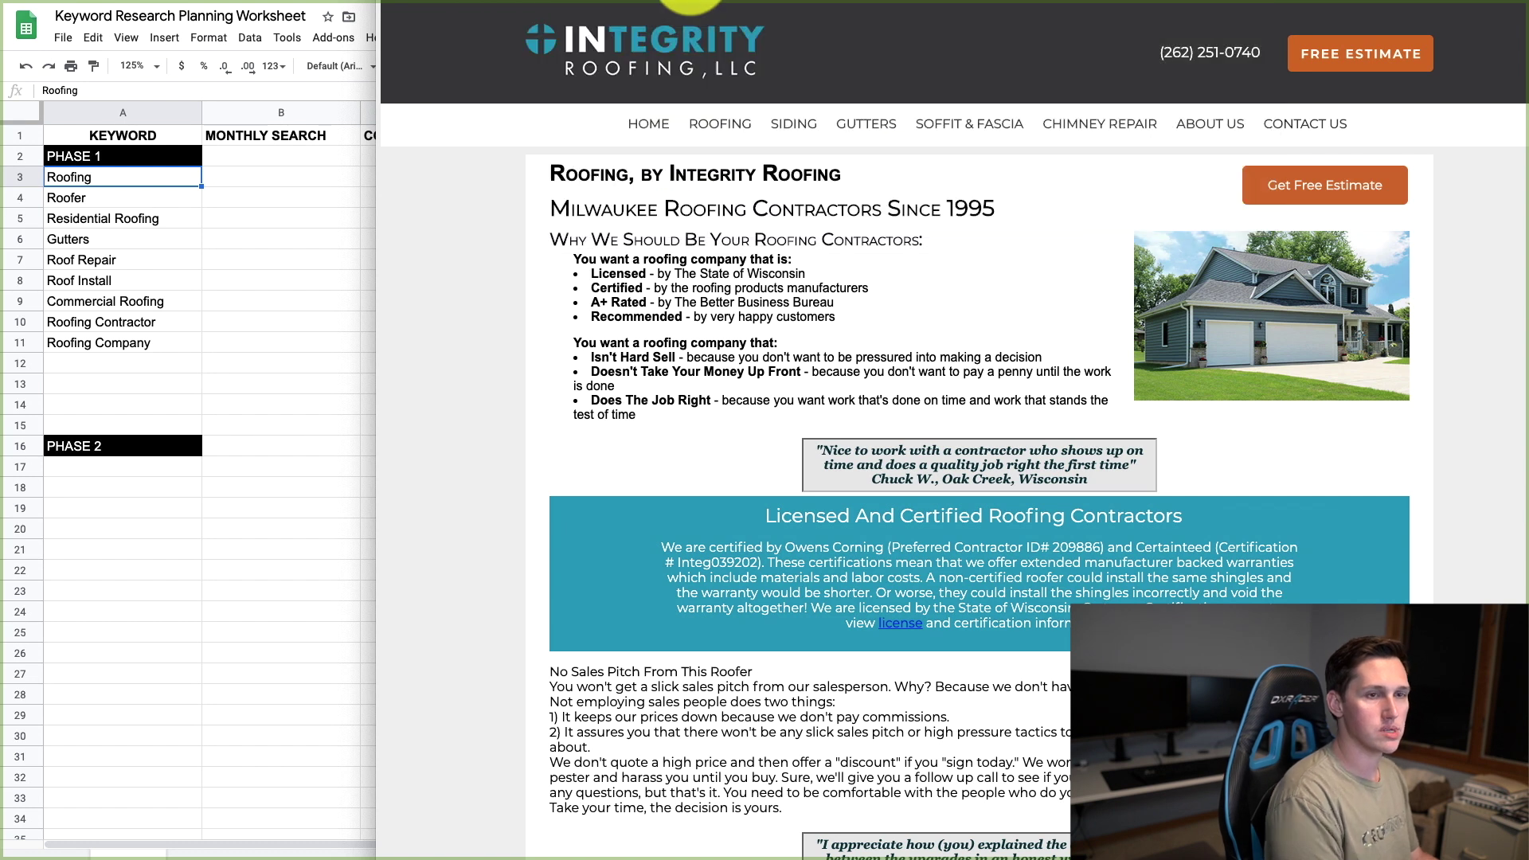
left_click(969, 349)
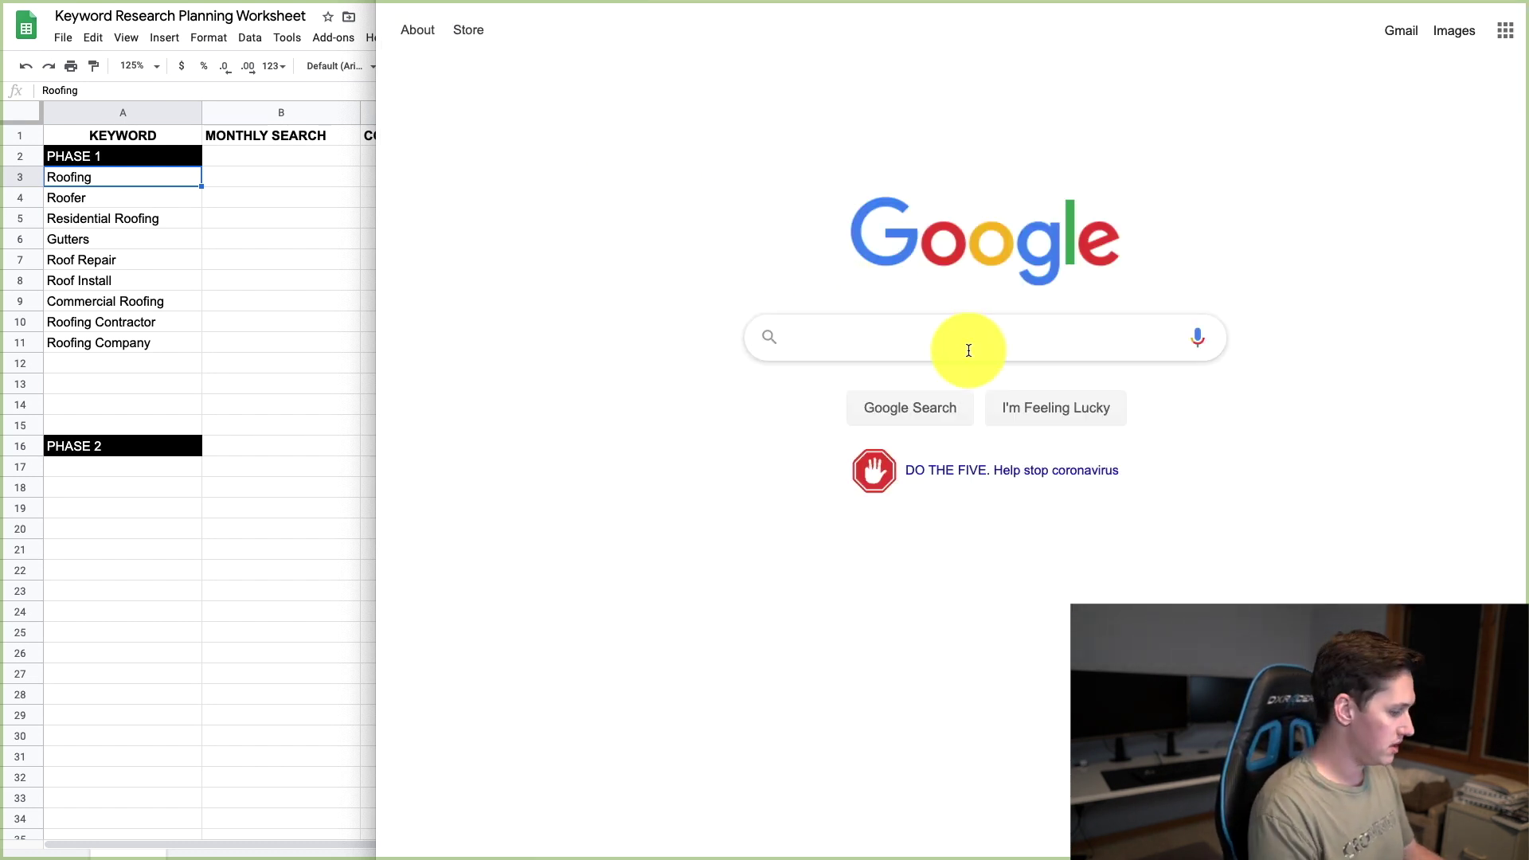
type("roofing")
key("Return")
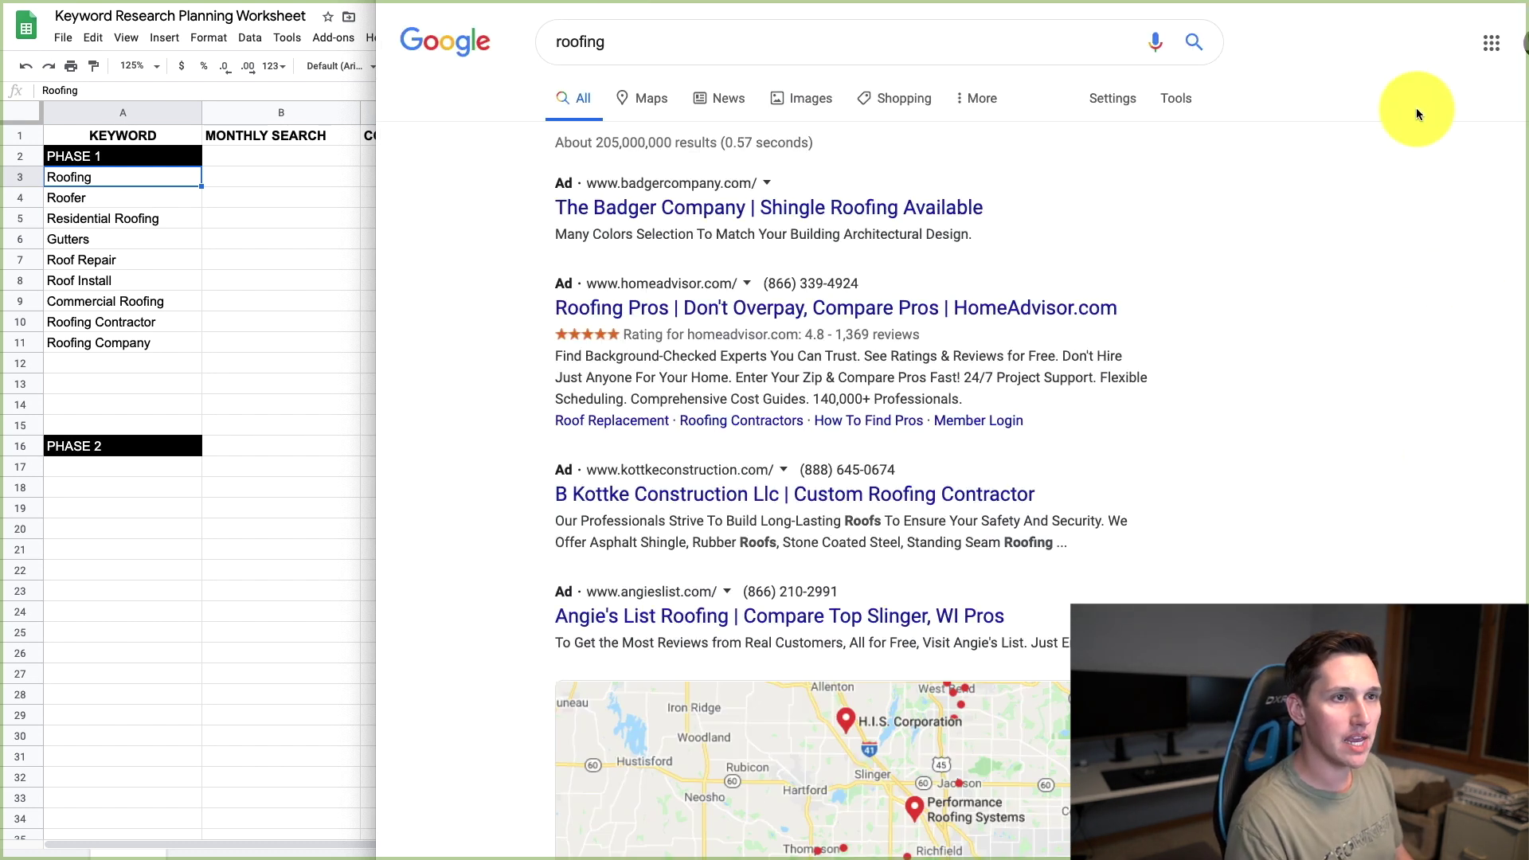
mouse_move(1374, 2)
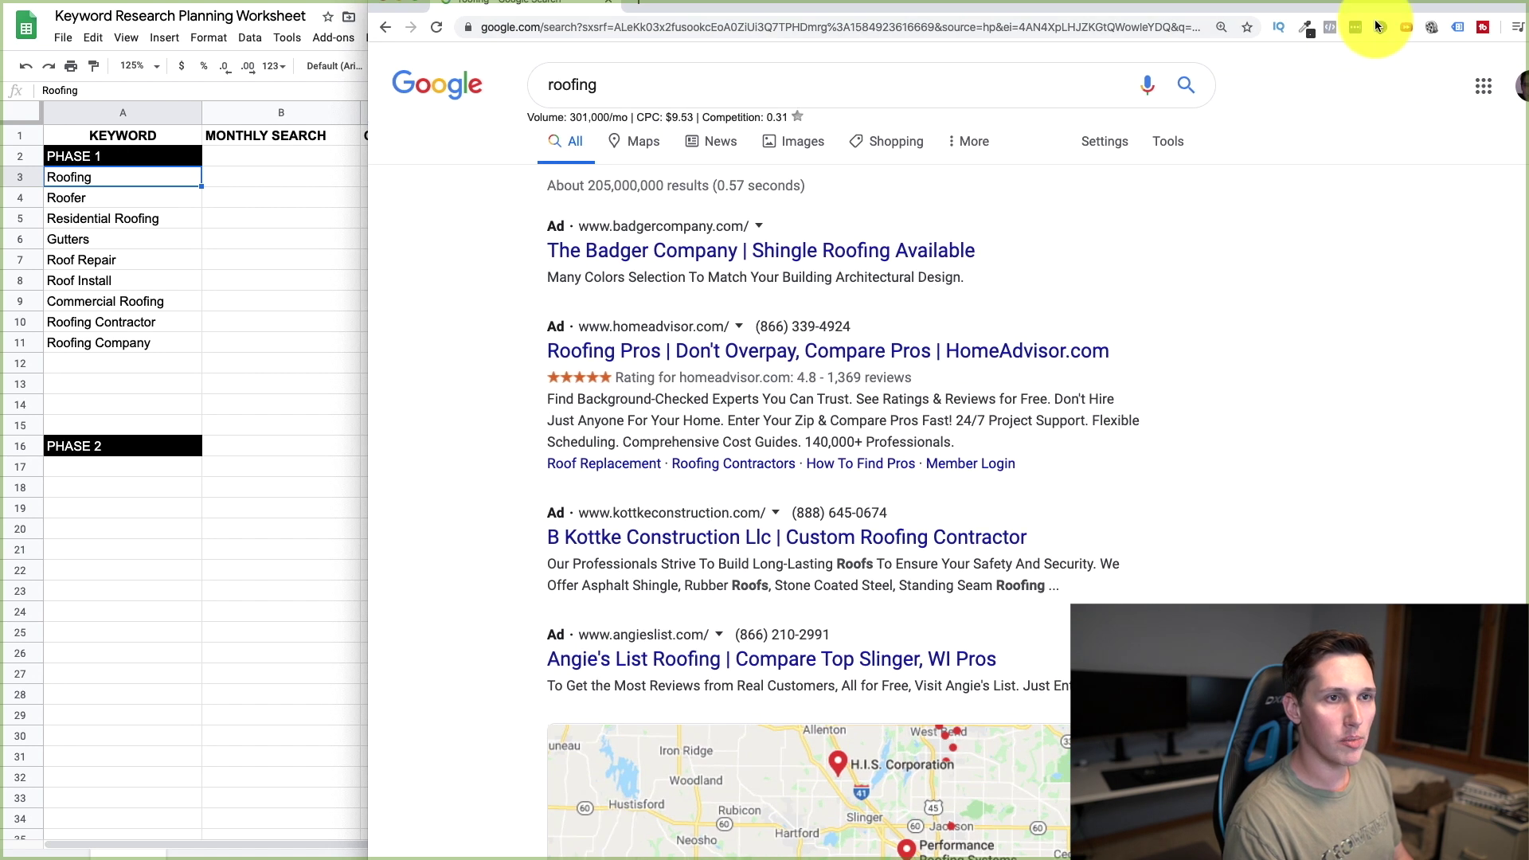
Highlight the monthly volume shown for roofing and enter 301,000 as its monthly search in cell B3
left_click_drag(584, 116, 633, 117)
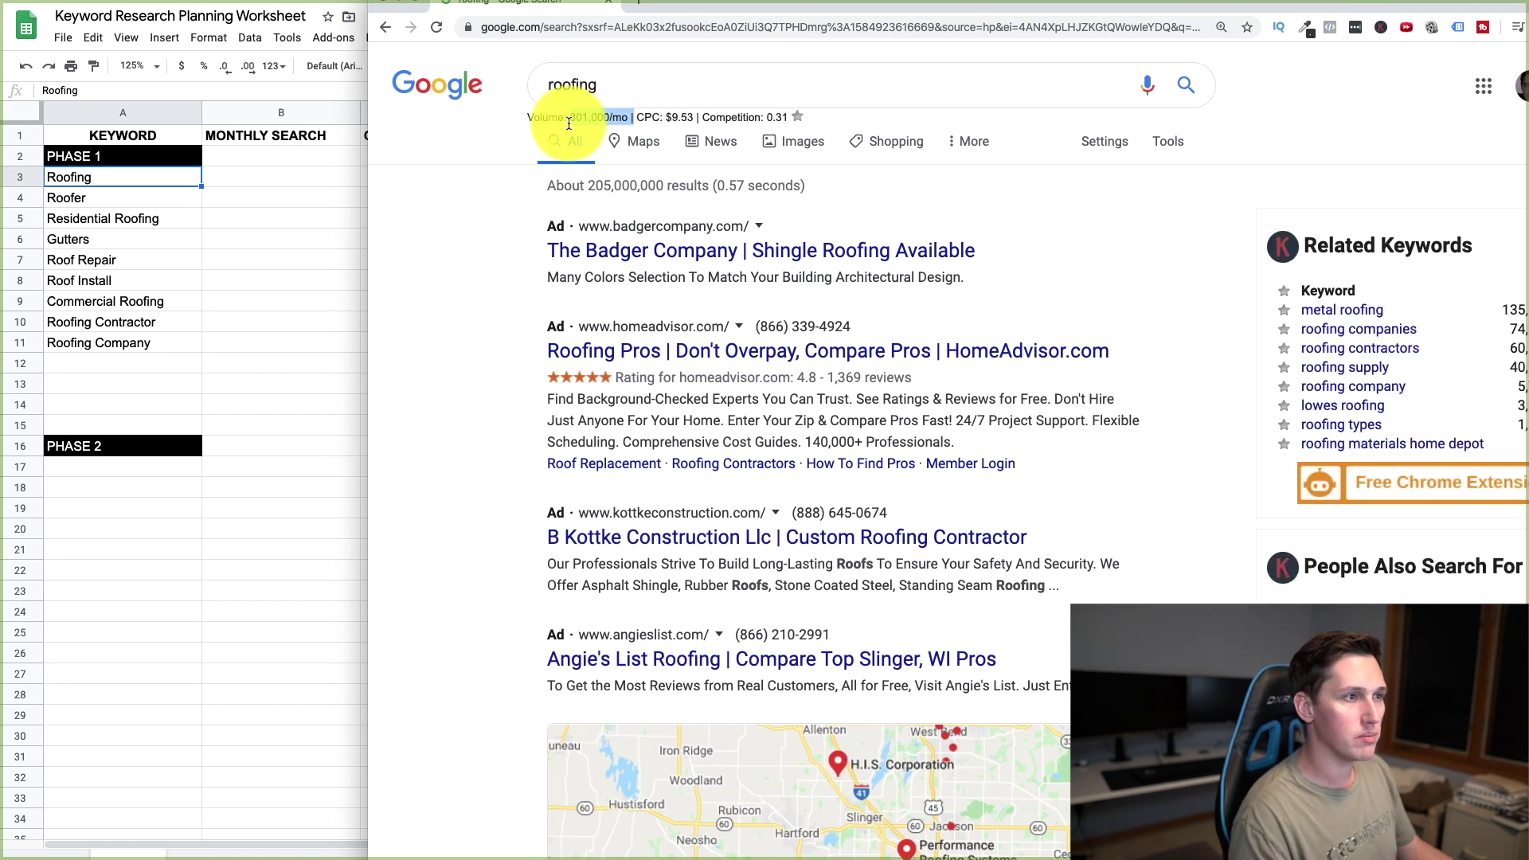
left_click(260, 180)
type("301")
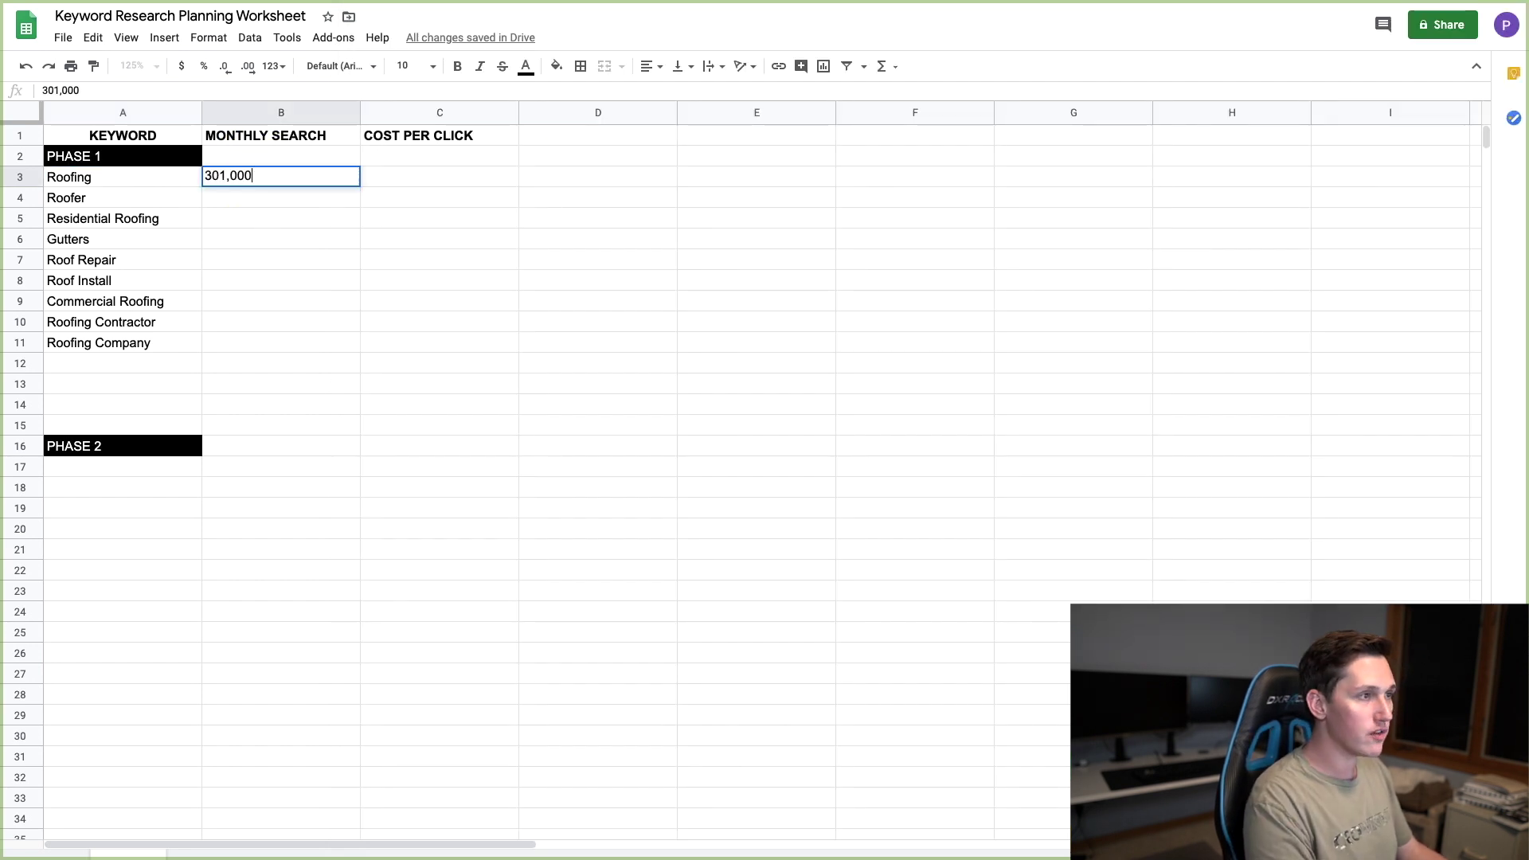
key("Return")
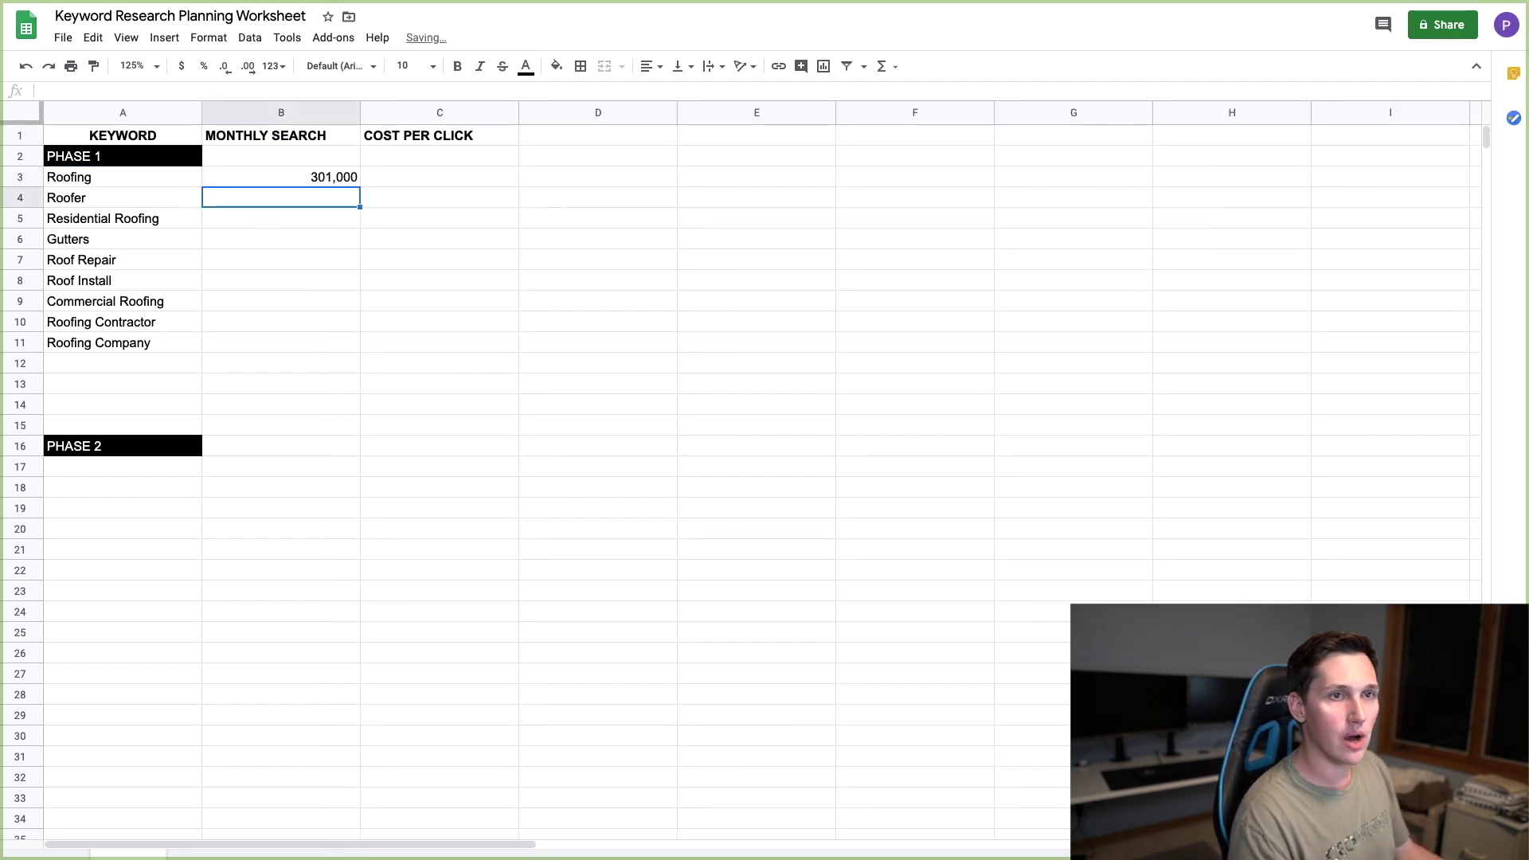
Change the Google search from roofing to roofer and run it
key("super+Tab")
left_click(587, 88)
key("BackSpace")
key("BackSpace")
key("BackSpace")
type("er")
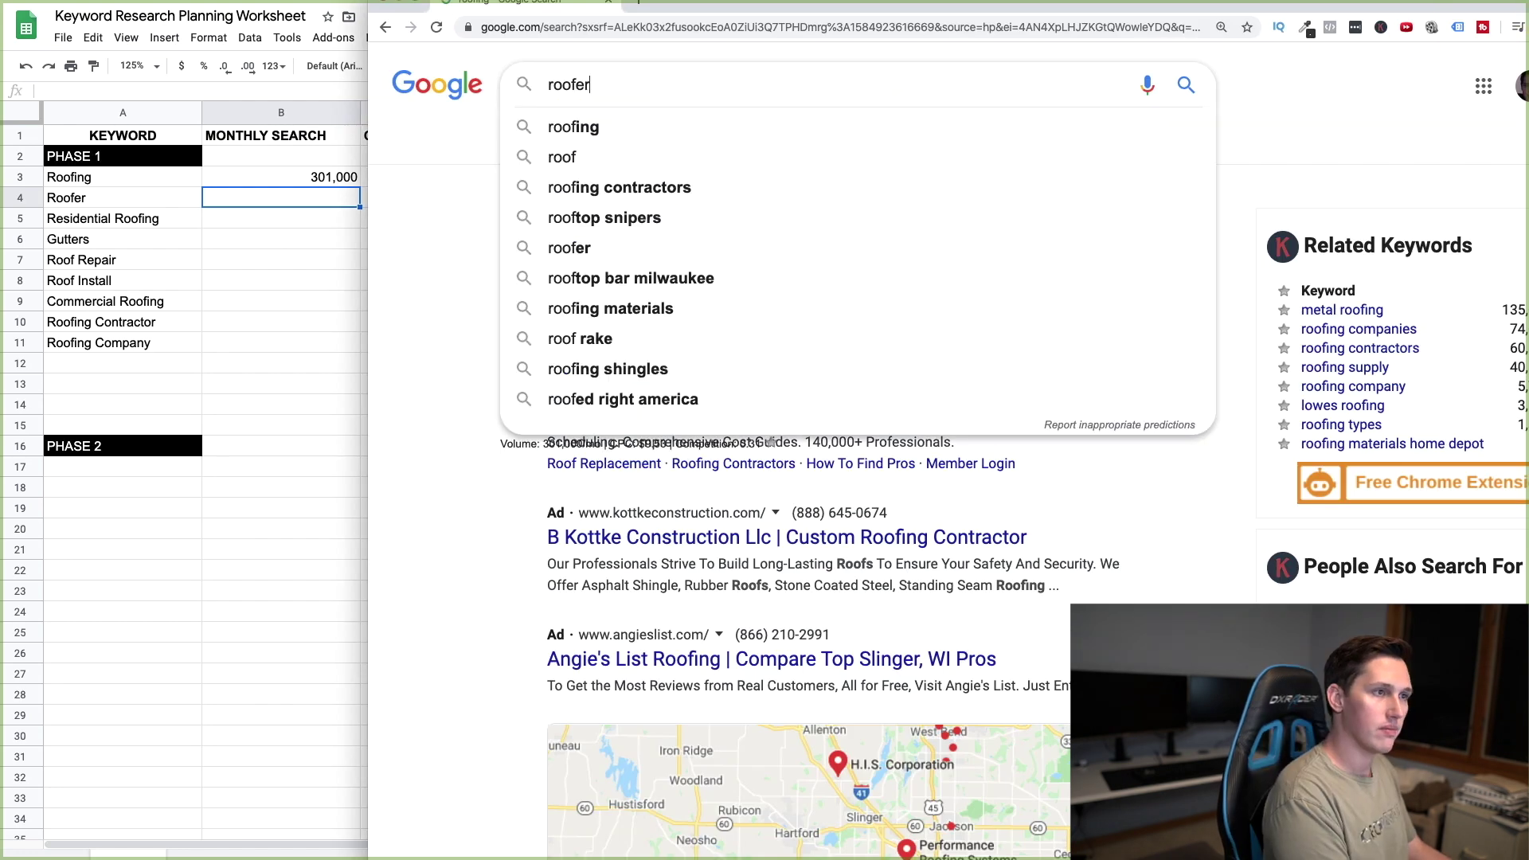
key("Return")
Enter the monthly searches 22,300 for Roofer in cell B4 and 2900 for Residential Roofing in cell B5
key("super+Tab")
type("22")
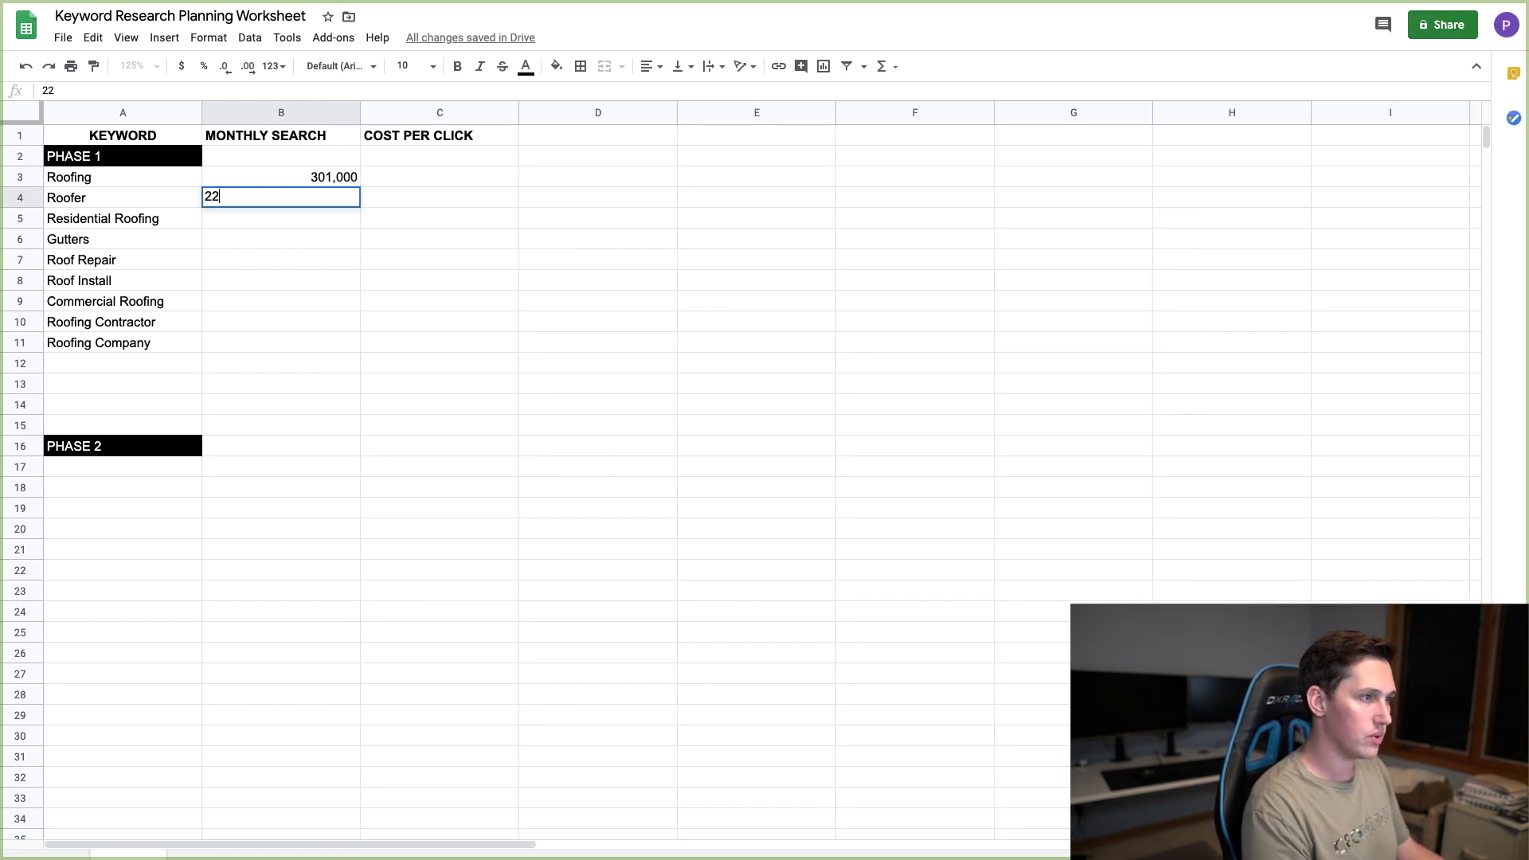
type(",300")
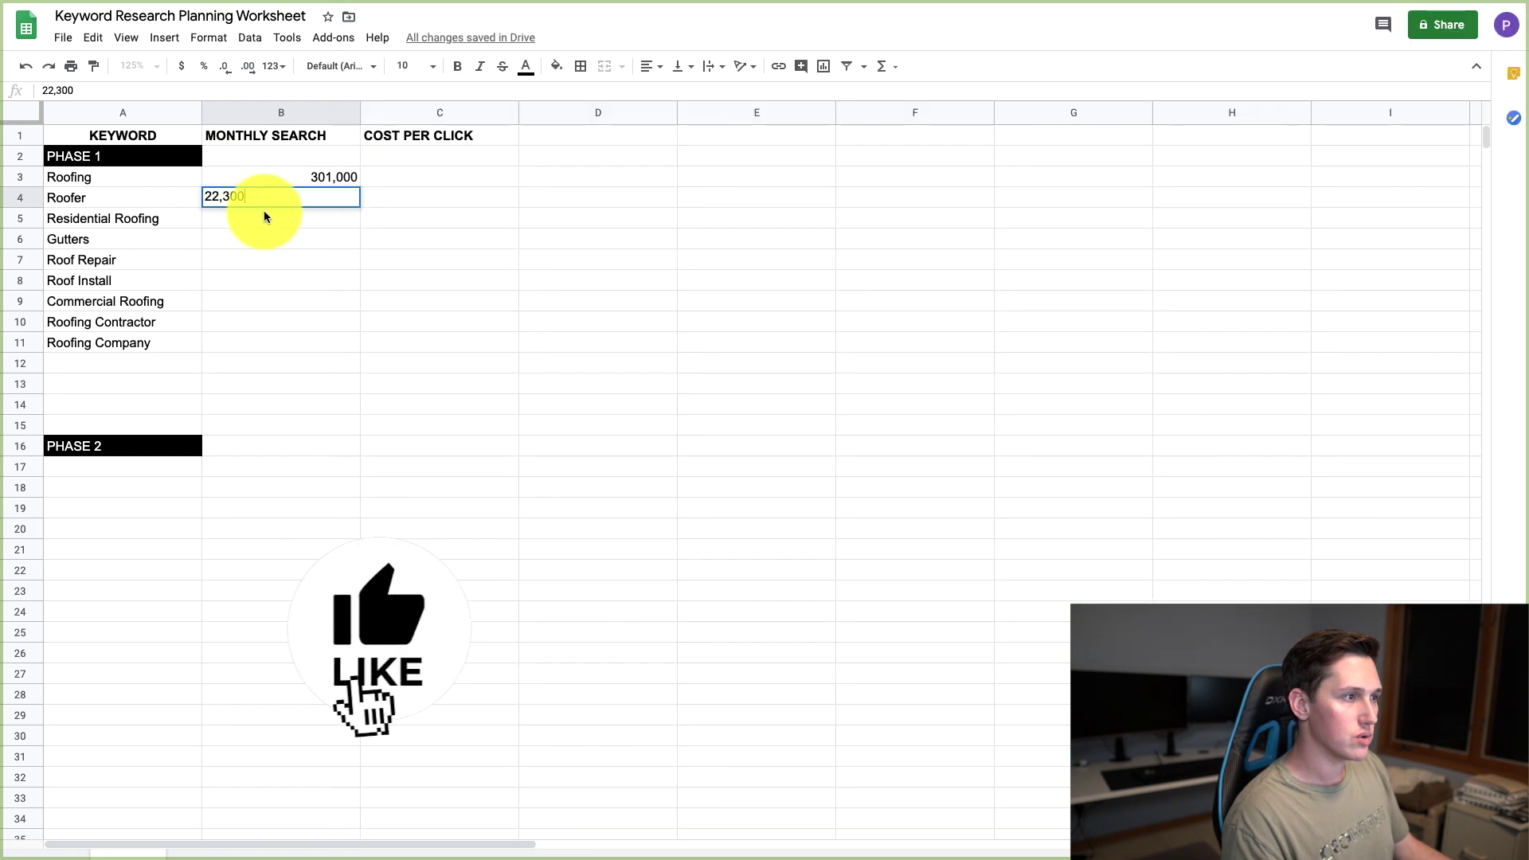
key("Return")
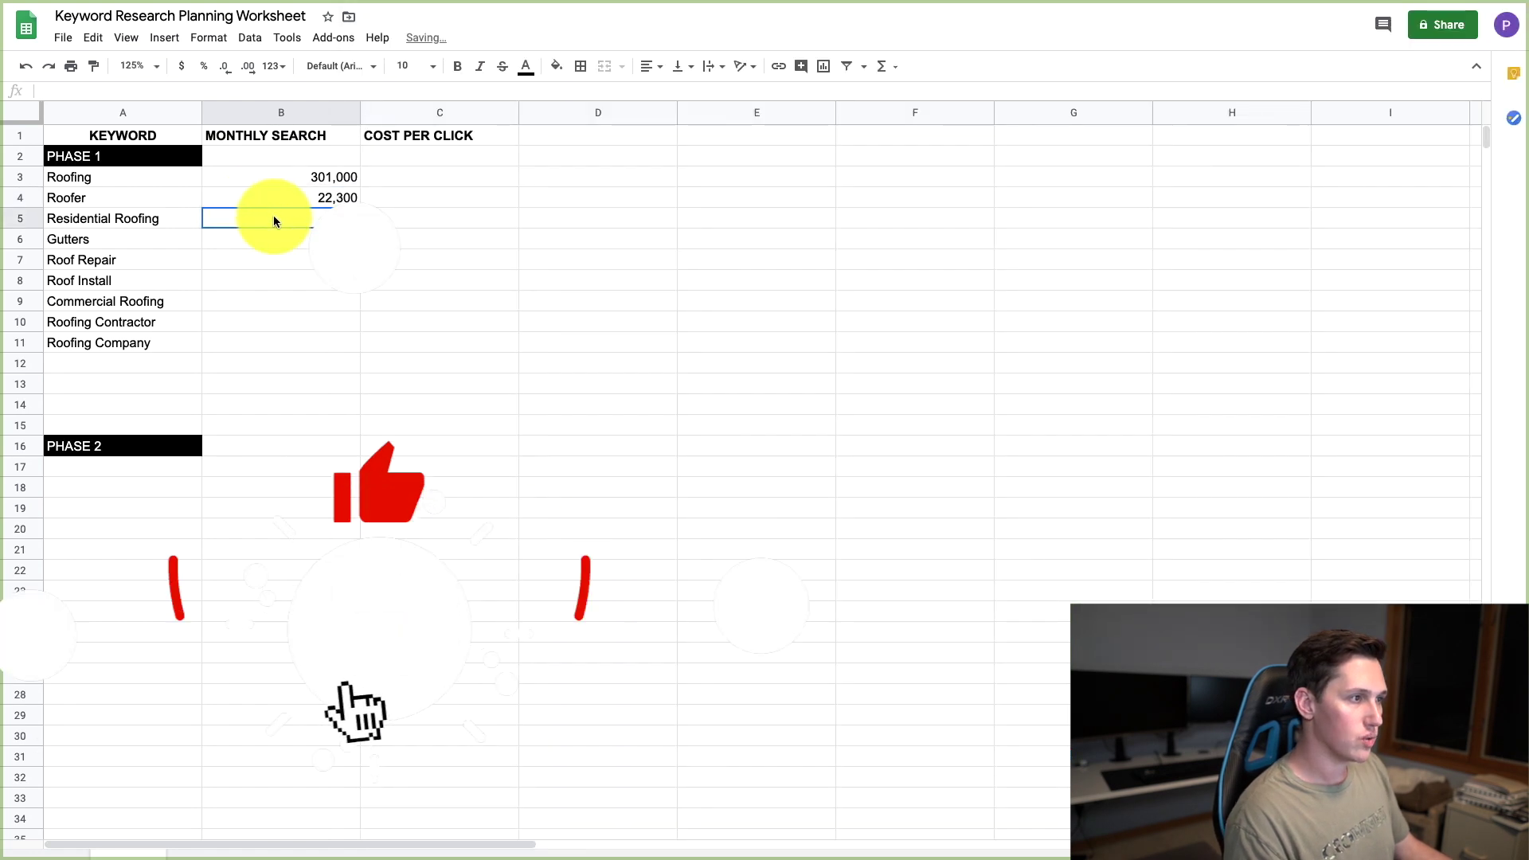
type("2900")
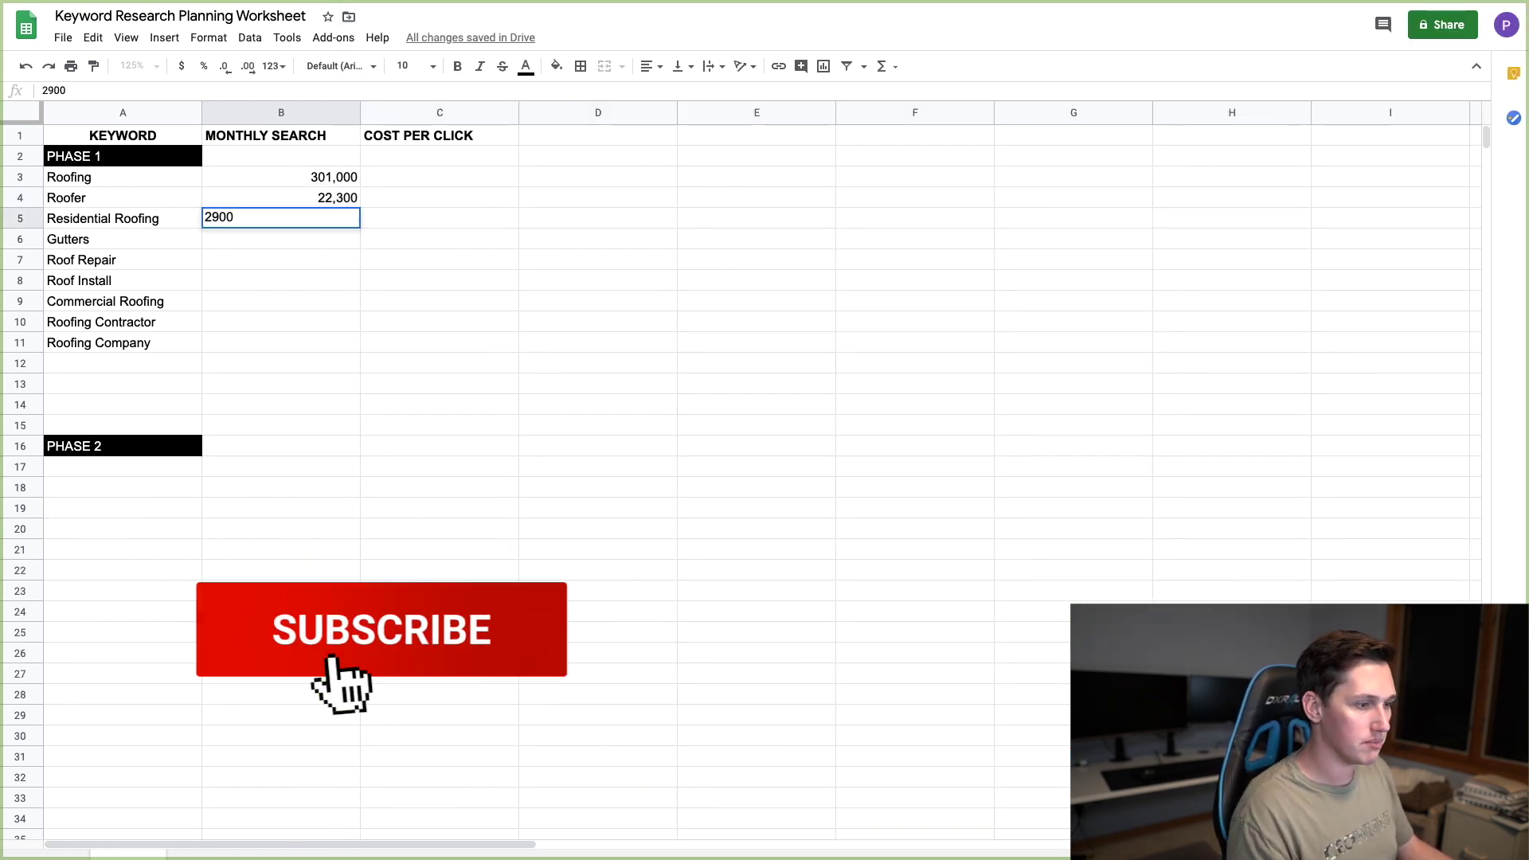
Search Google for gutters and enter 201,000 as the Gutters monthly search in cell B6
key("super+Tab")
triple_click(651, 74)
type("gutters")
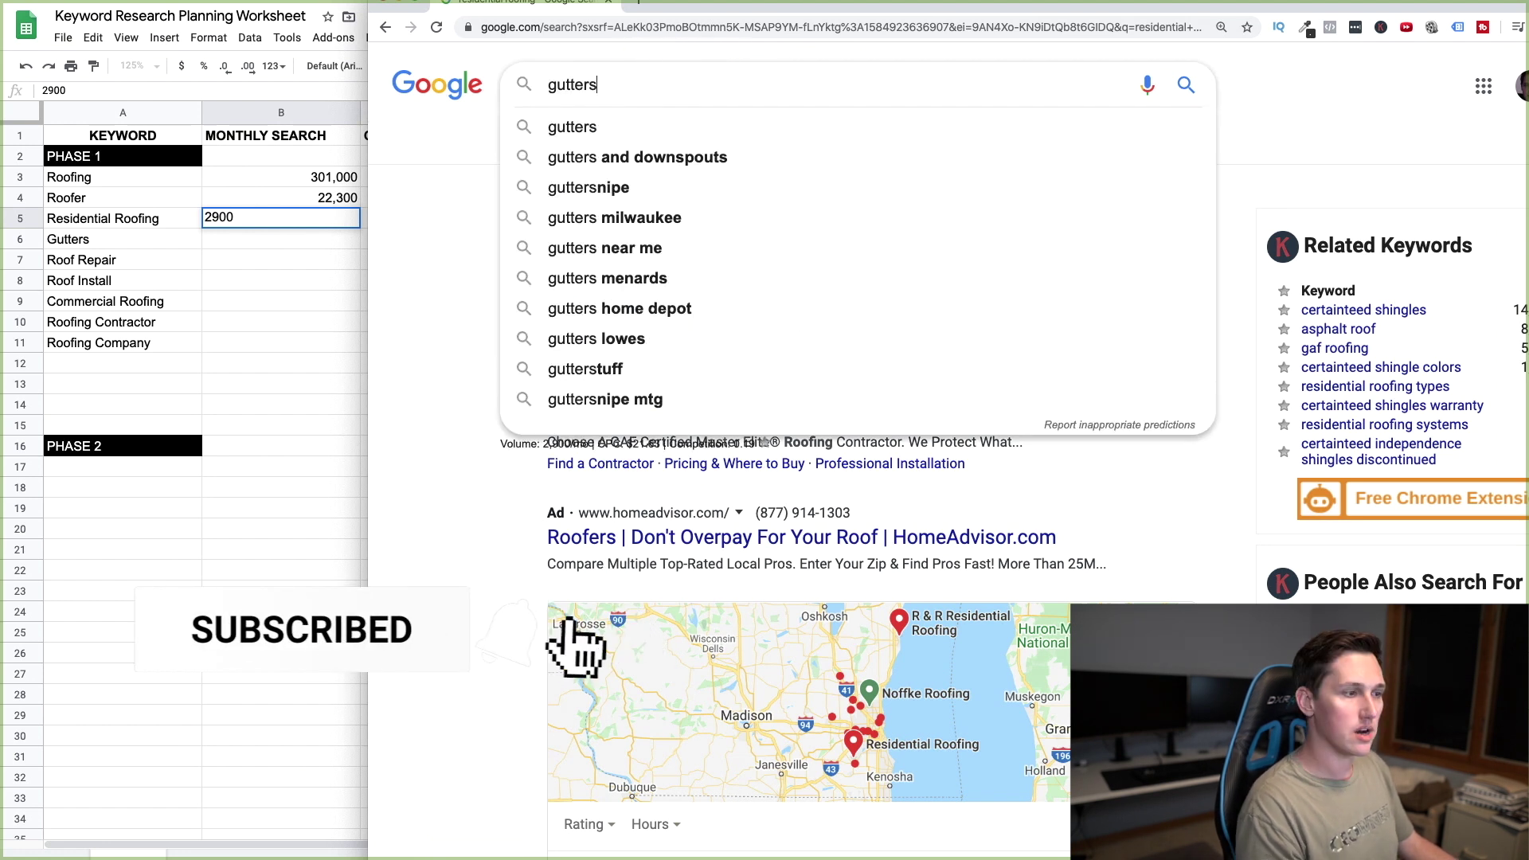
left_click(272, 239)
type("201,000")
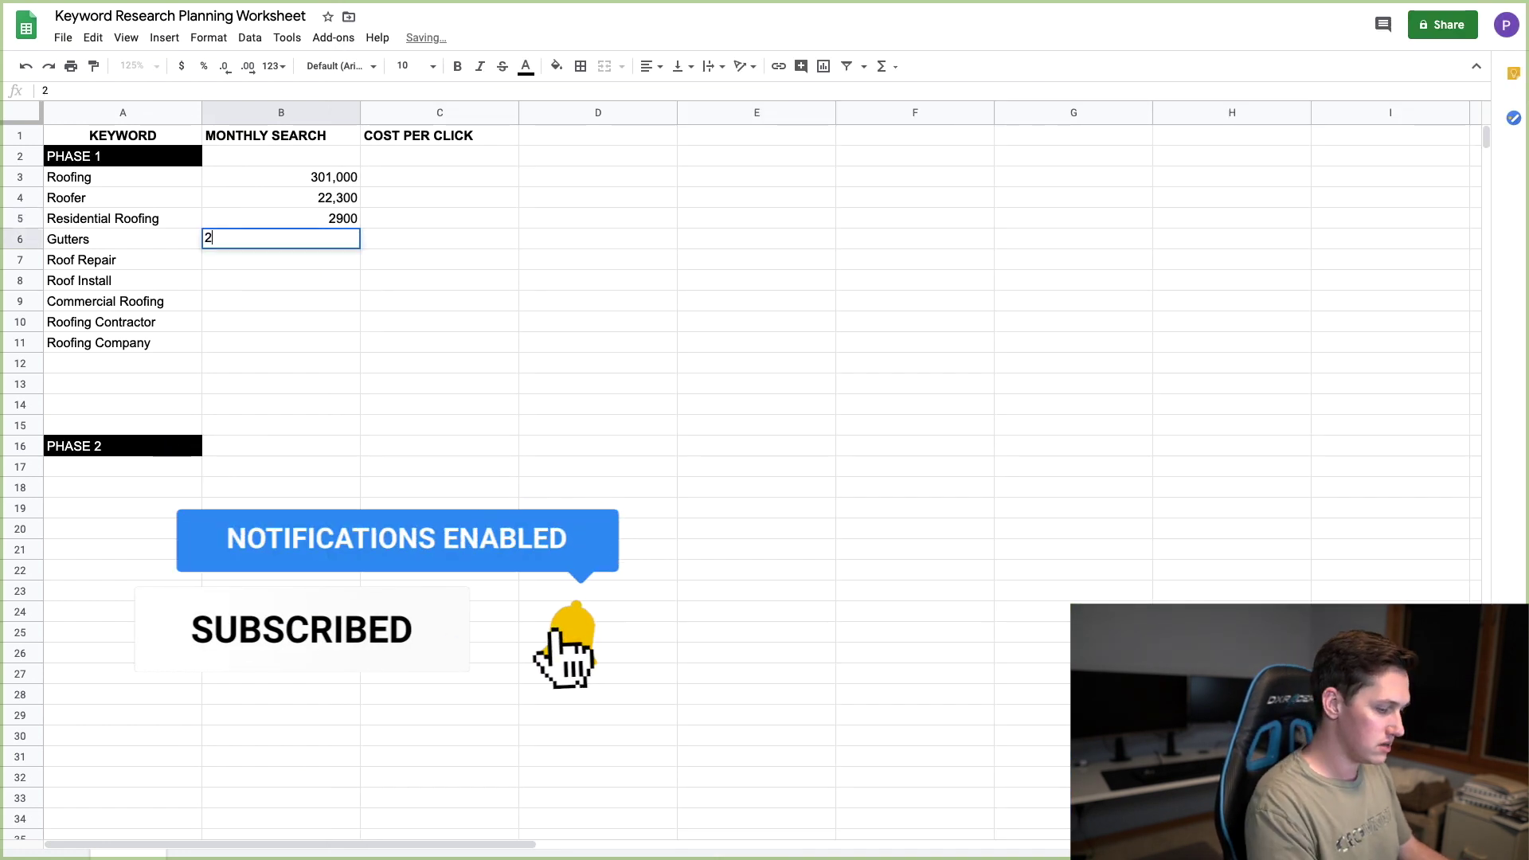
Search Google for roof repair and enter 60,500 as the Roof Repair monthly search in cell B7
key("super+Tab")
triple_click(605, 84)
type("roof repair")
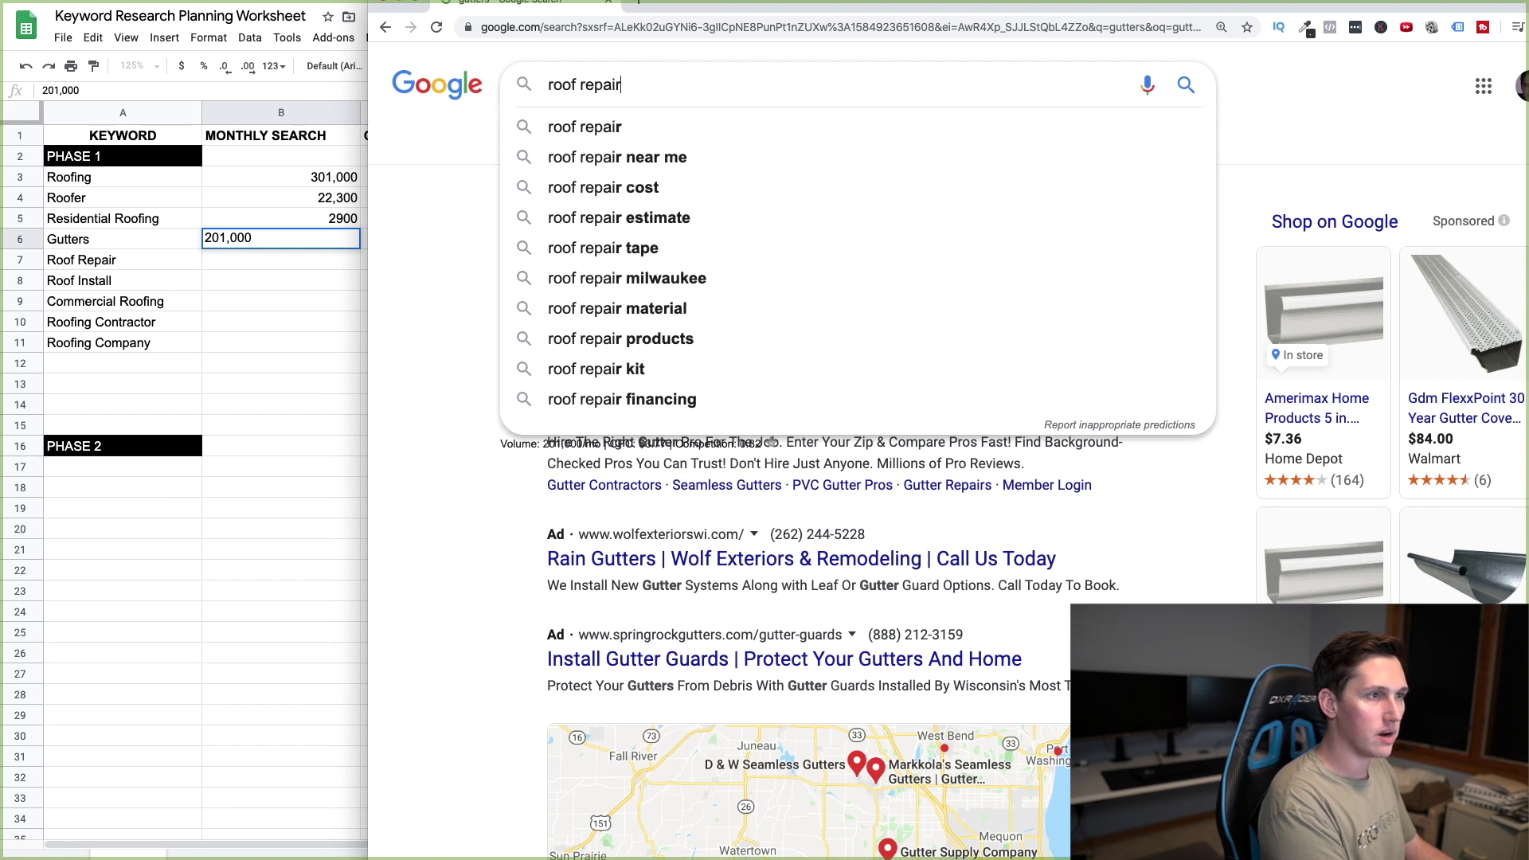
key("super+Tab")
left_click(282, 261)
type("60,5")
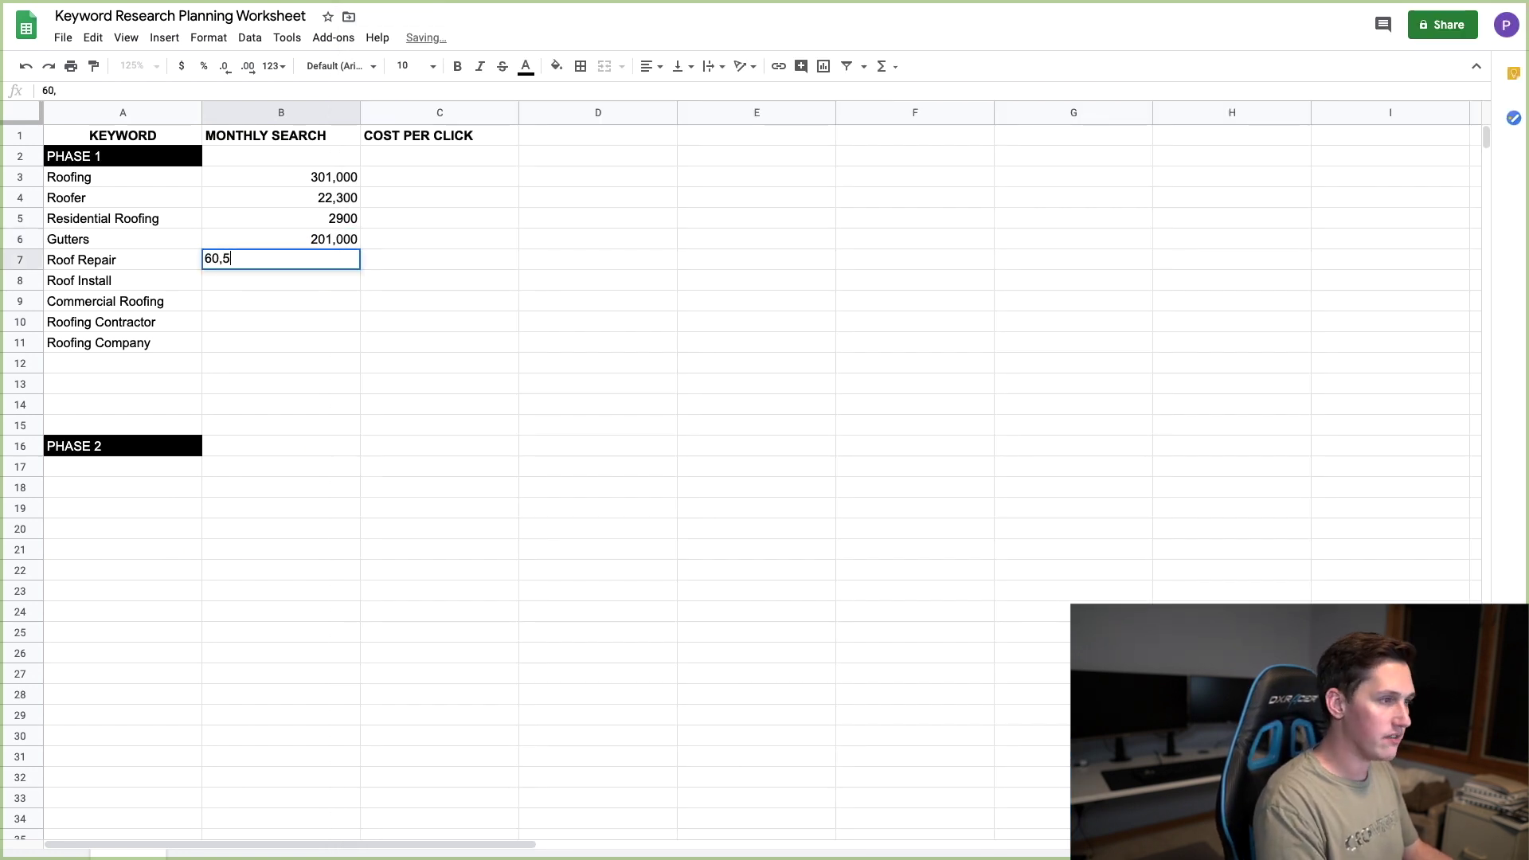
Search Google for roof install and enter 37 as the Roof Install monthly search in cell B8
key("super+Tab")
double_click(637, 84)
type("install")
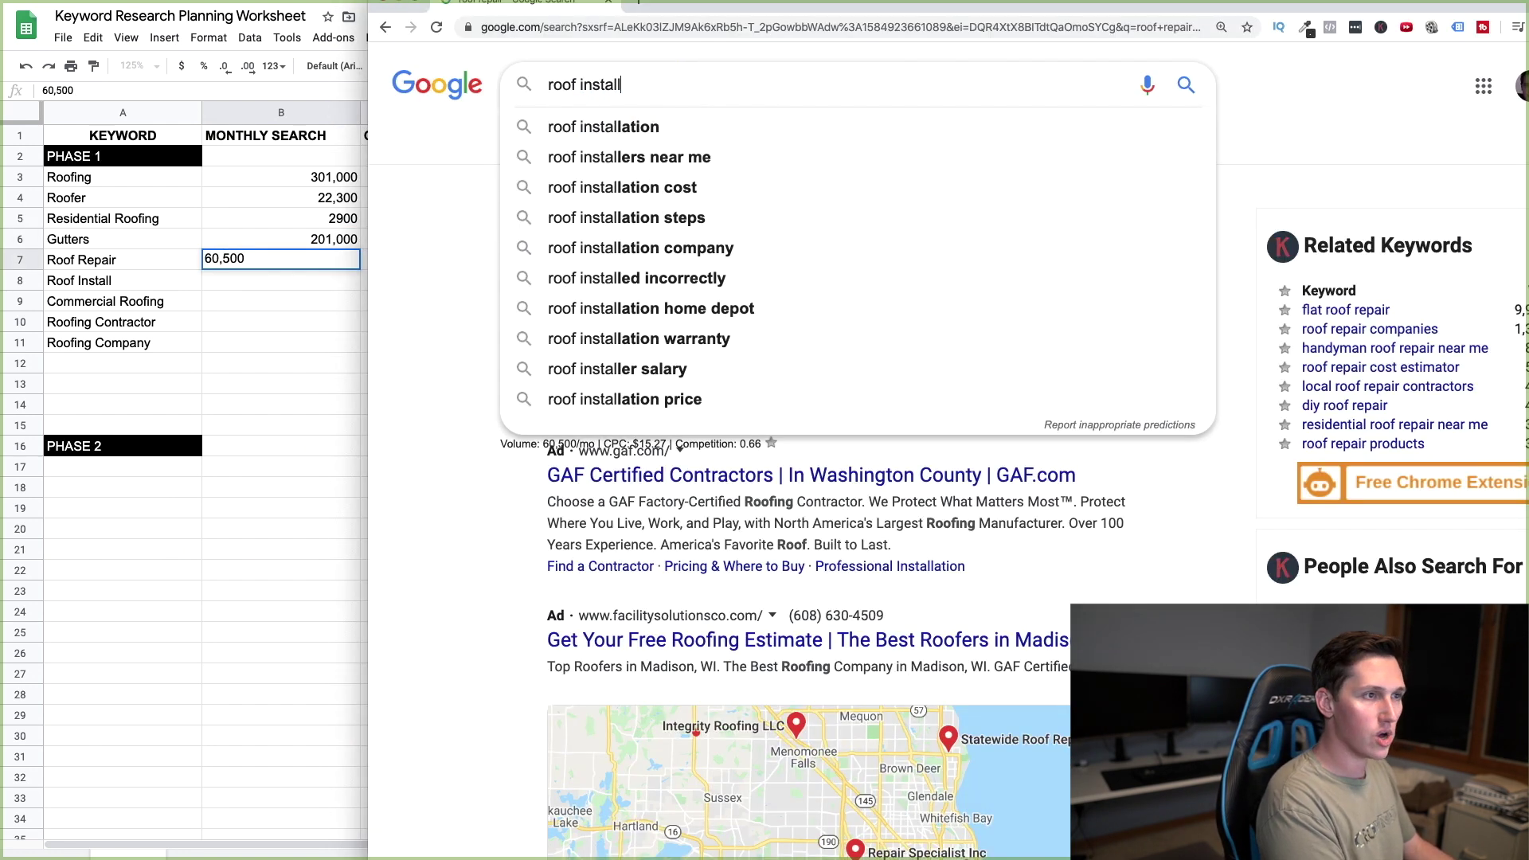
key("super+Tab")
type("00")
left_click(270, 277)
type("37")
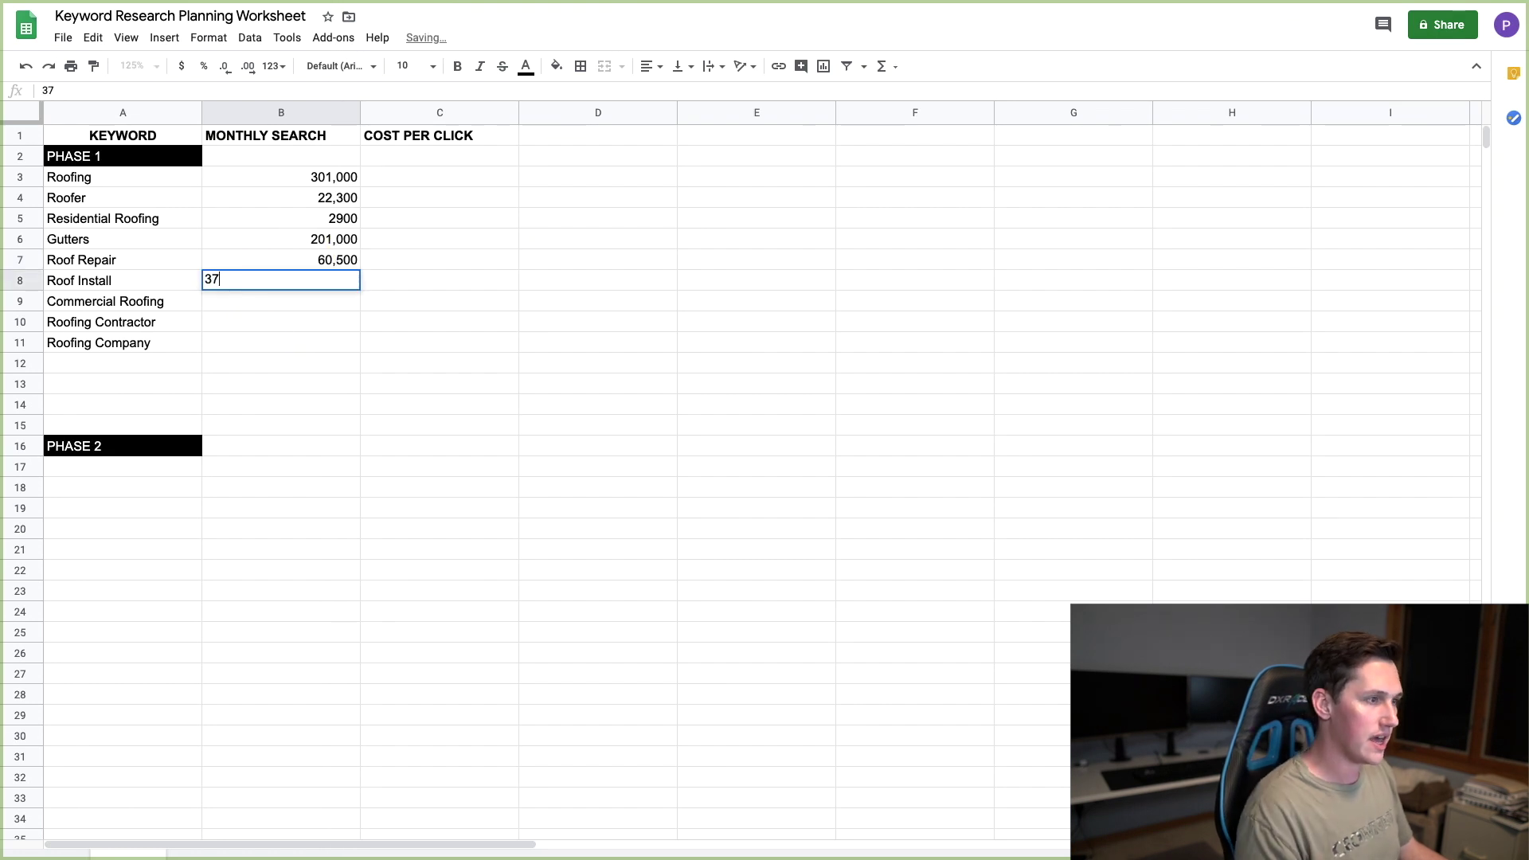
Look up the search volume for Commercial Roofing on Google and enter 9900 in cell B9
key("super+Tab")
left_click(593, 85)
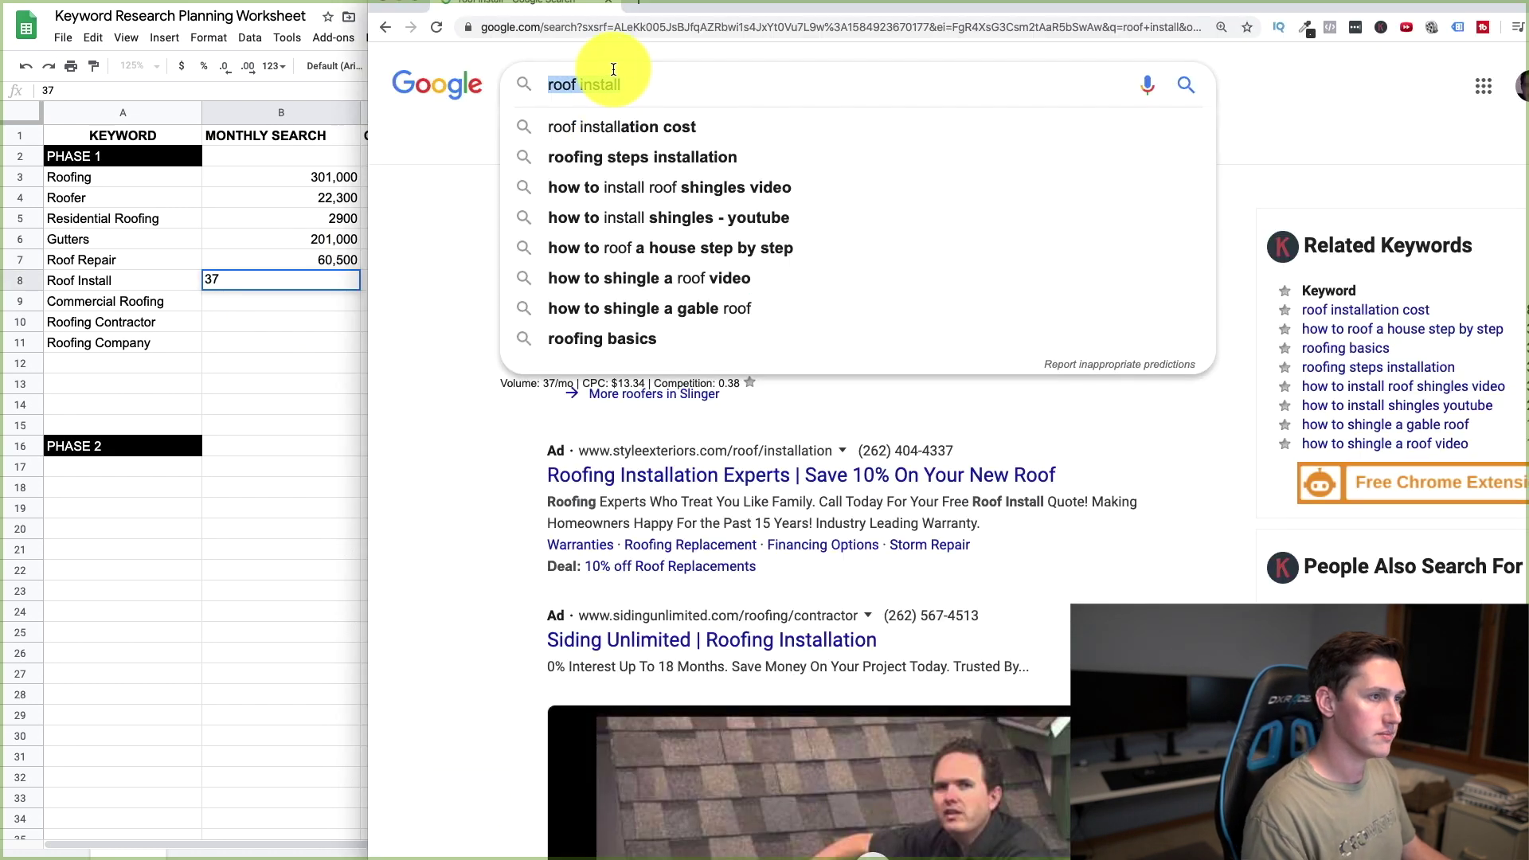
key("super+Tab")
left_click(289, 301)
type("9")
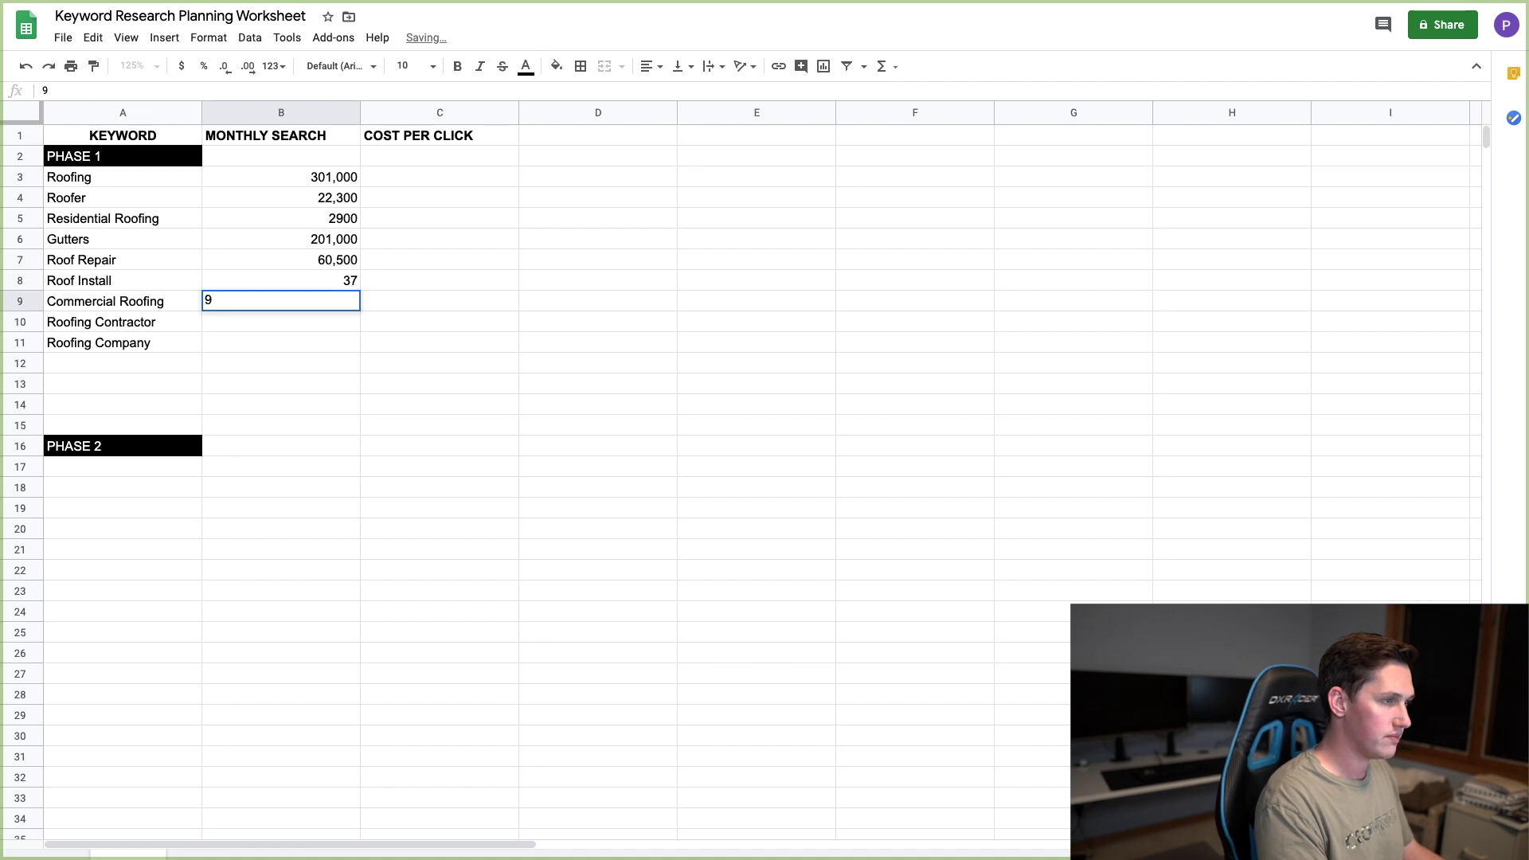
type("900")
key("Return")
Search Google for roofing contractors and enter 60,500 as the monthly search in cell B10
key("super+Tab")
type("roofing contractors")
key("Return")
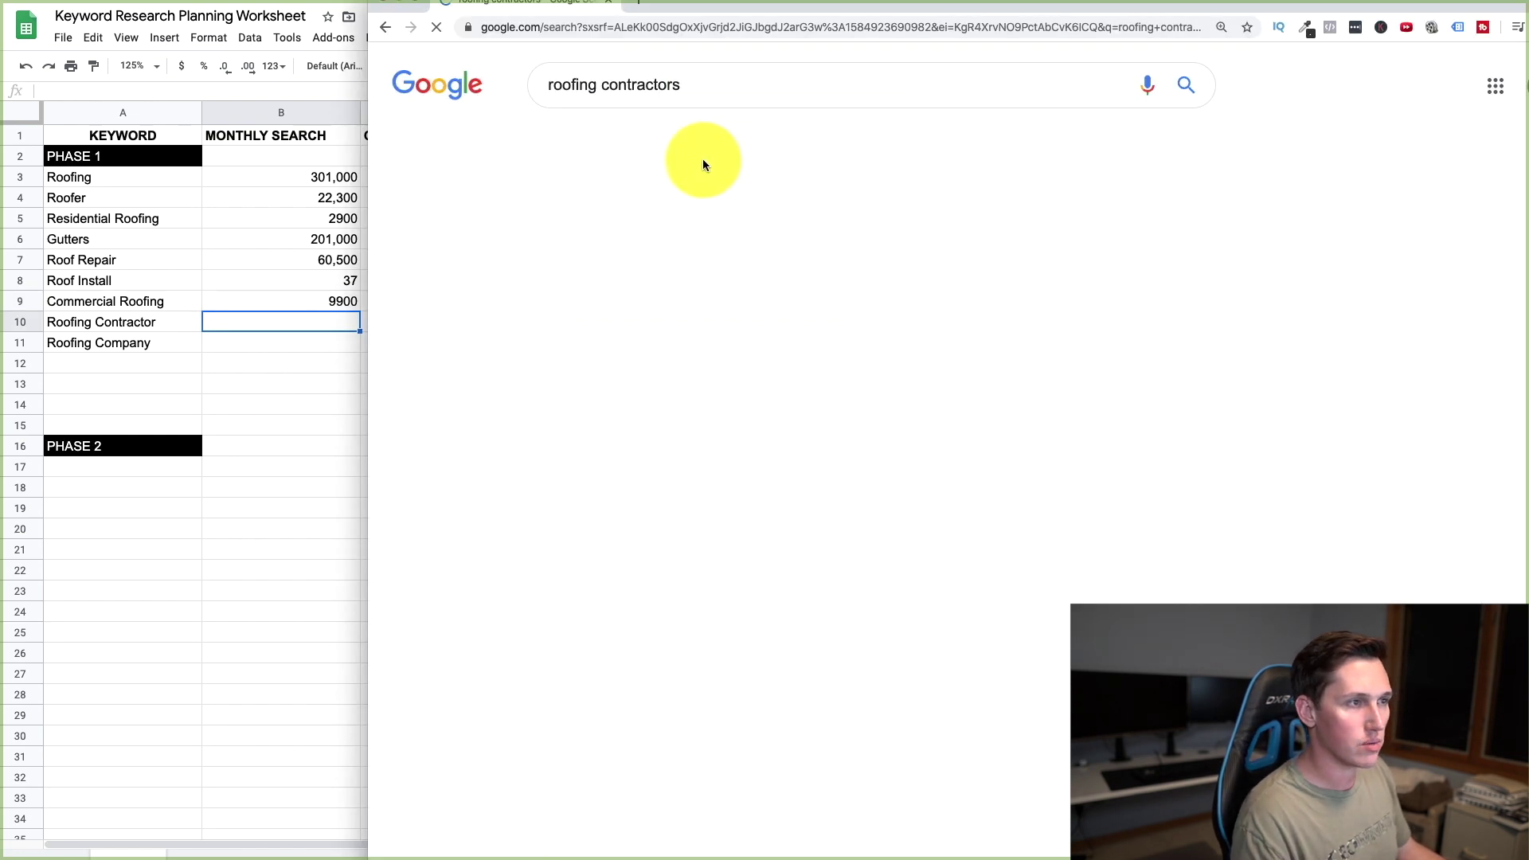
left_click(725, 90)
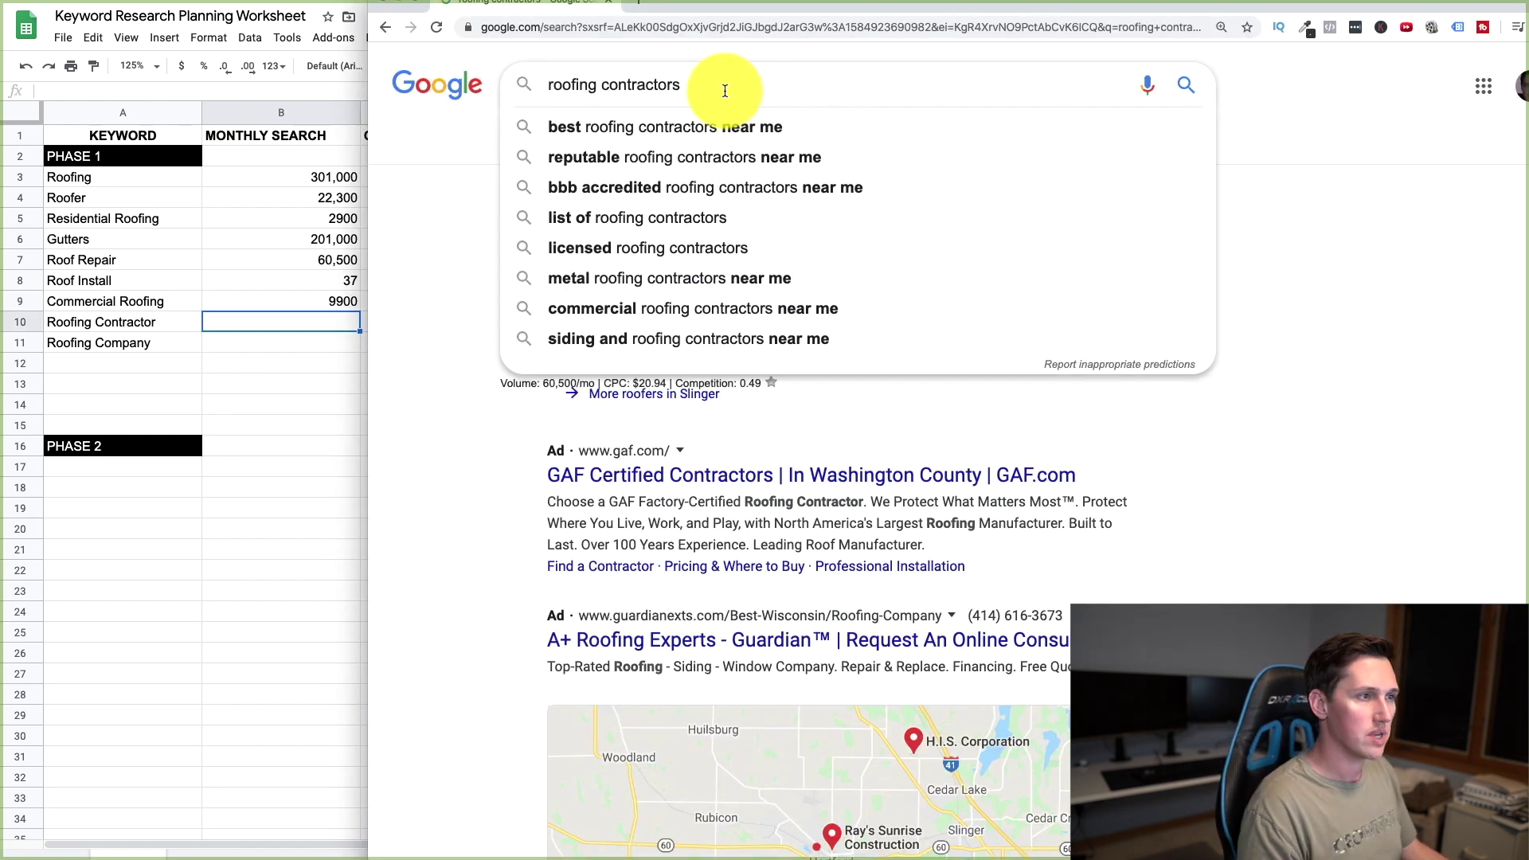
left_click(400, 155)
key("super+Tab")
type("60500")
key("Return")
Change the keyword in cell A10 to the plural Roofing Contractors
double_click(170, 323)
type("s")
key("Return")
Search Google for roofing company and enter 5700 as the Roofing Company monthly search in cell B11
key("super+Tab")
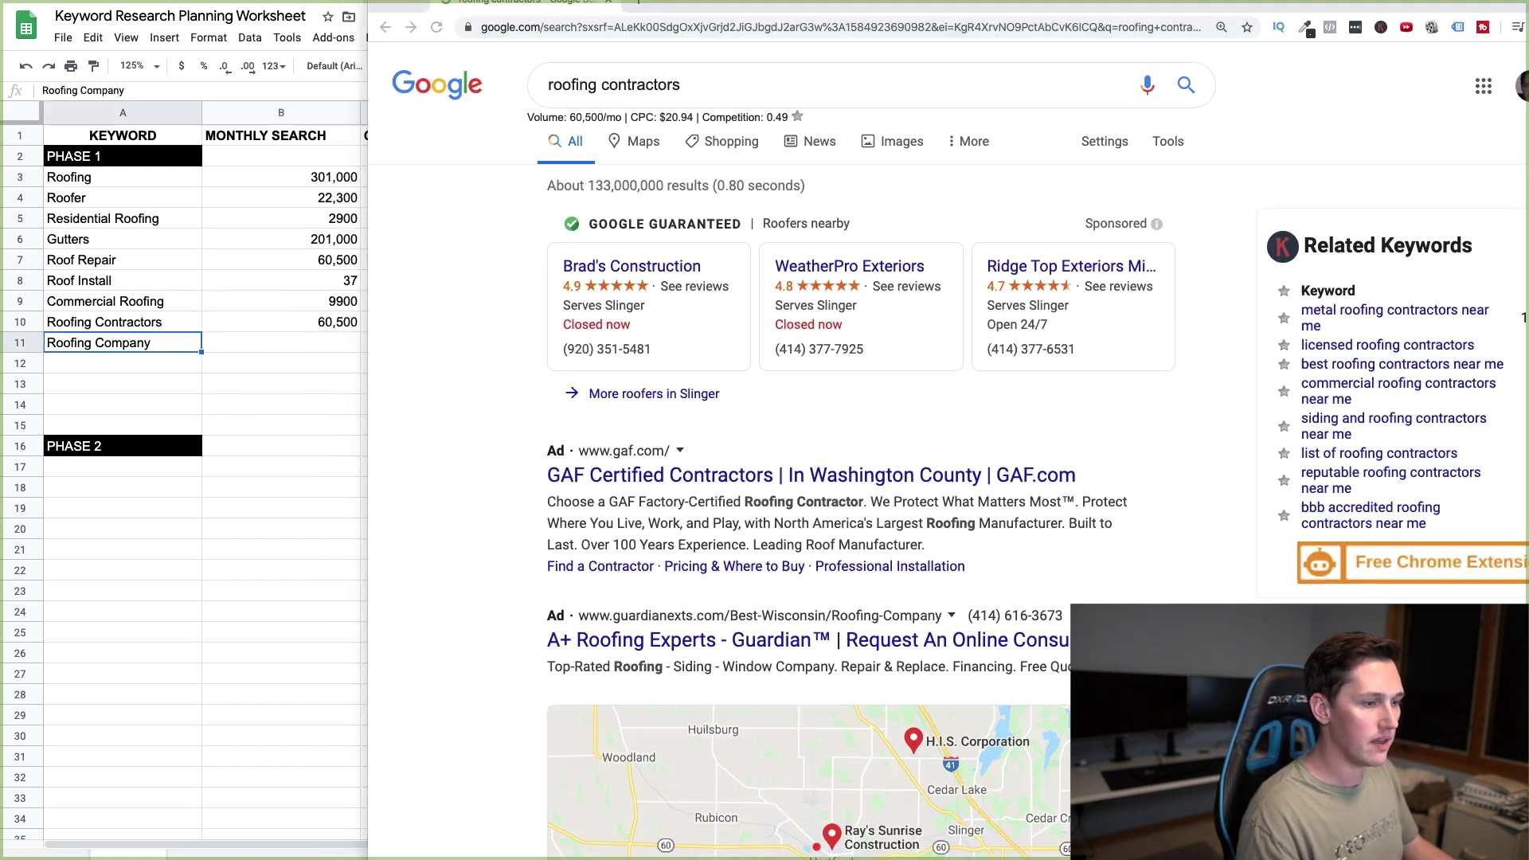
double_click(648, 85)
type("compa")
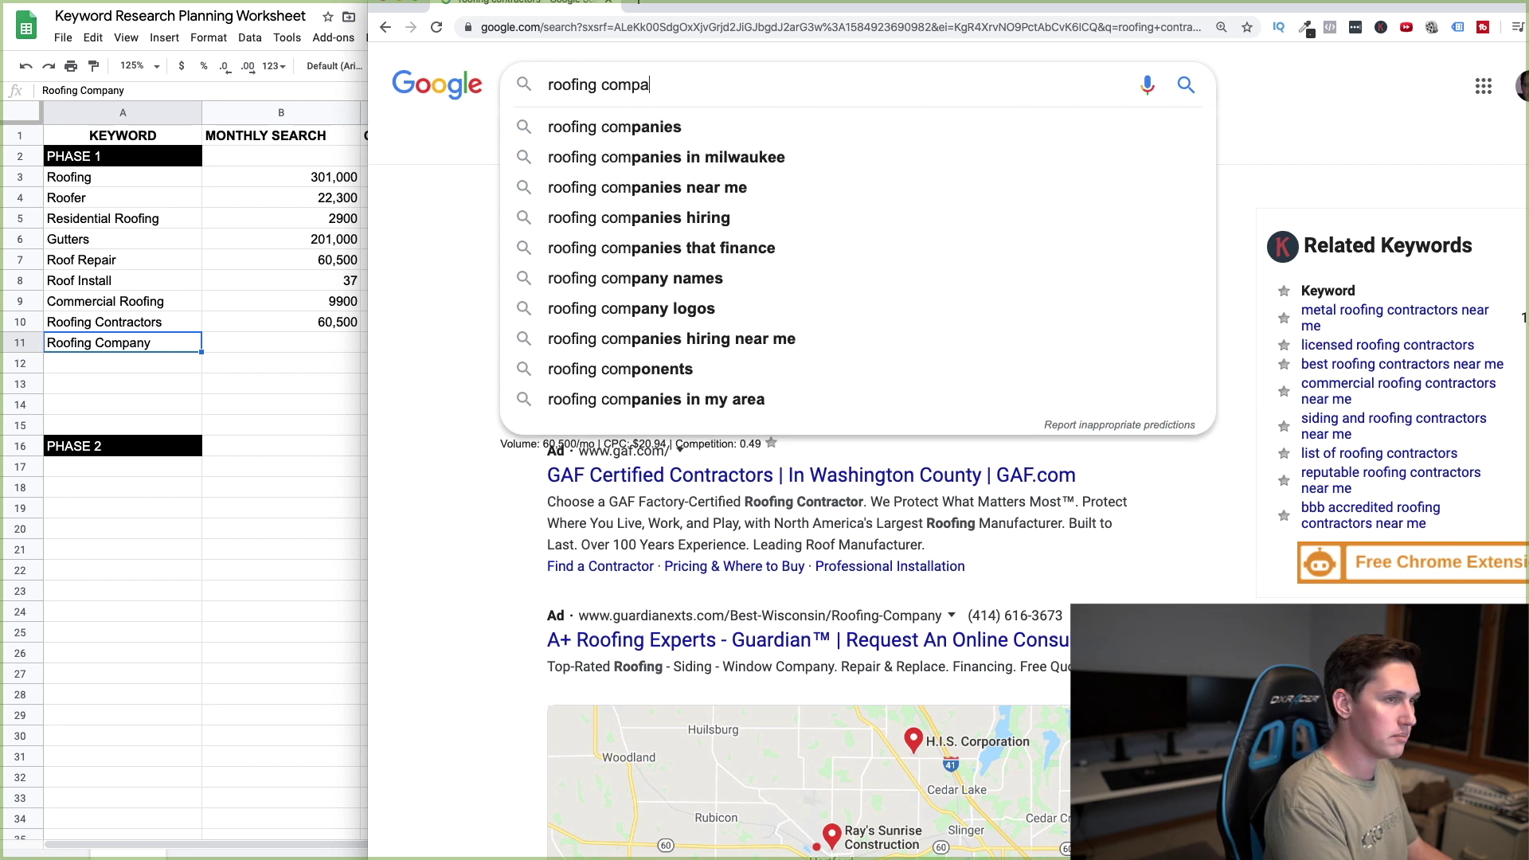
type("ny")
key("Return")
left_click(319, 348)
type("61")
key("BackSpace")
key("BackSpace")
key("BackSpace")
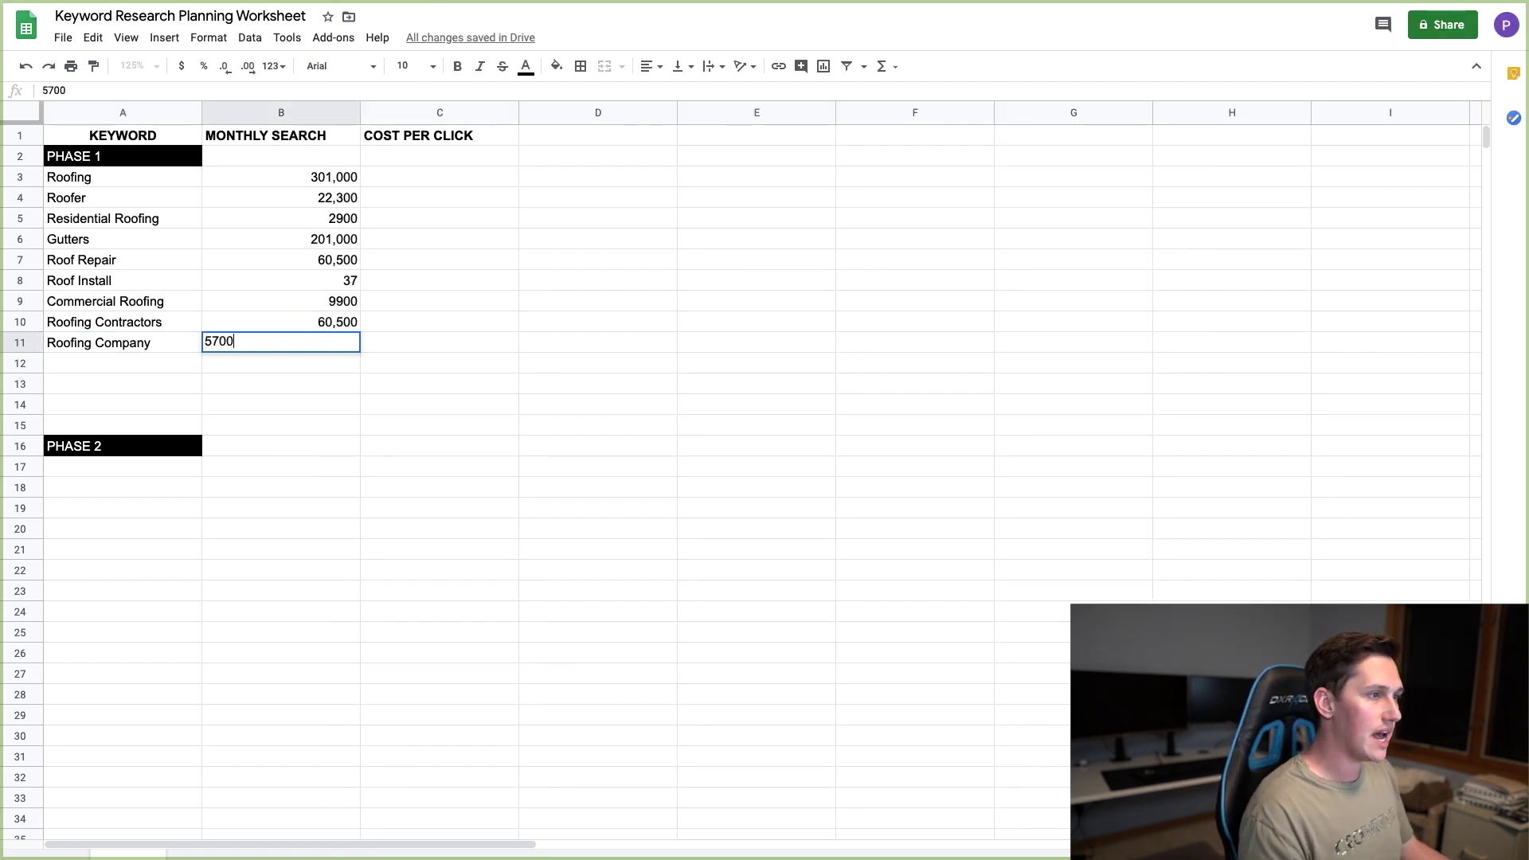
left_click(444, 365)
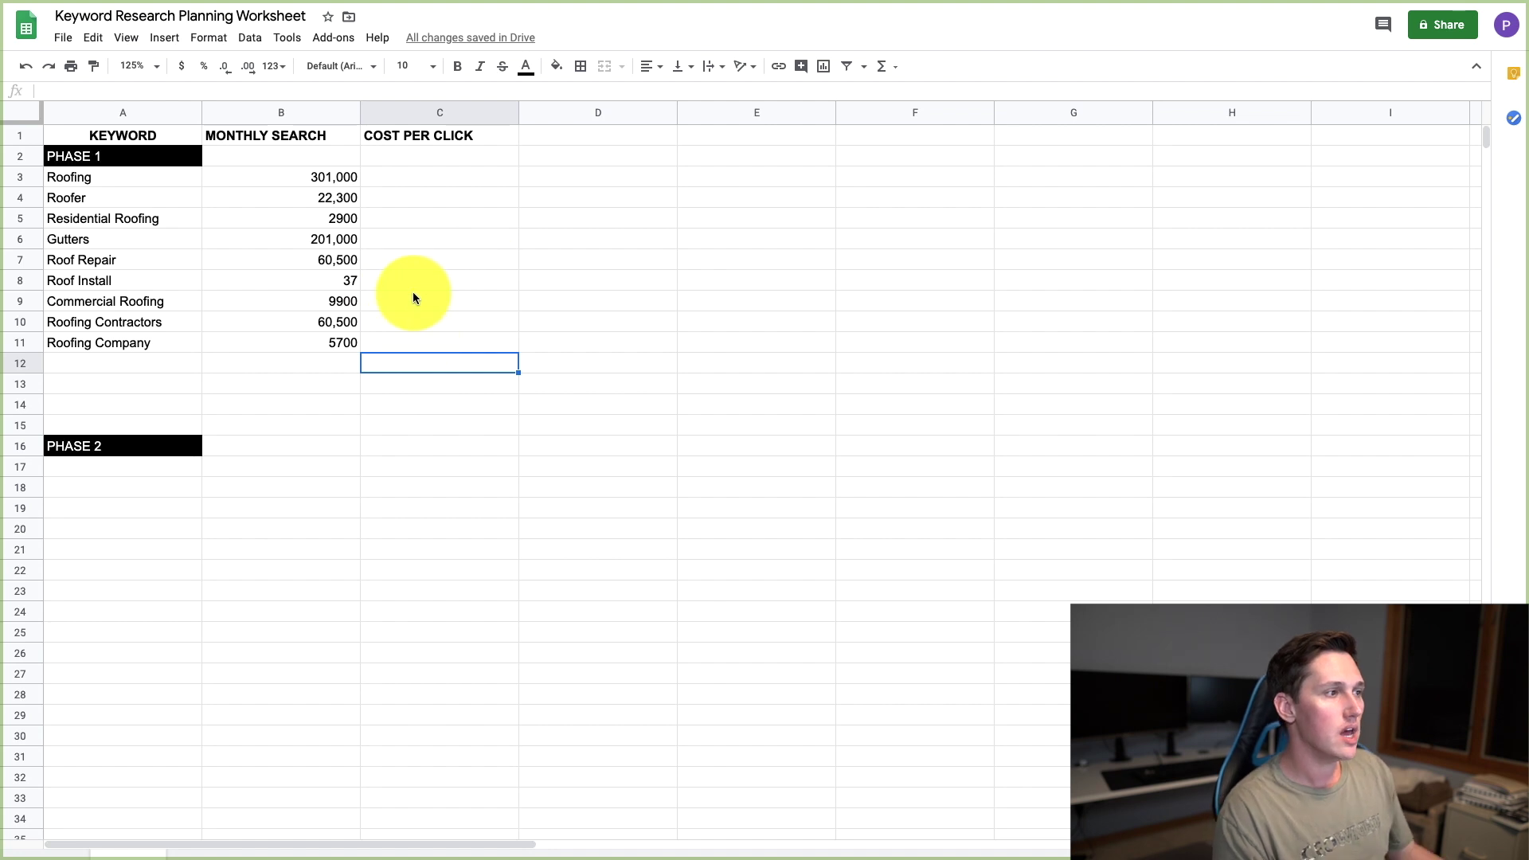
Search Google for roofing cedarburg to check the local search volume of the first keyword
left_click(438, 280)
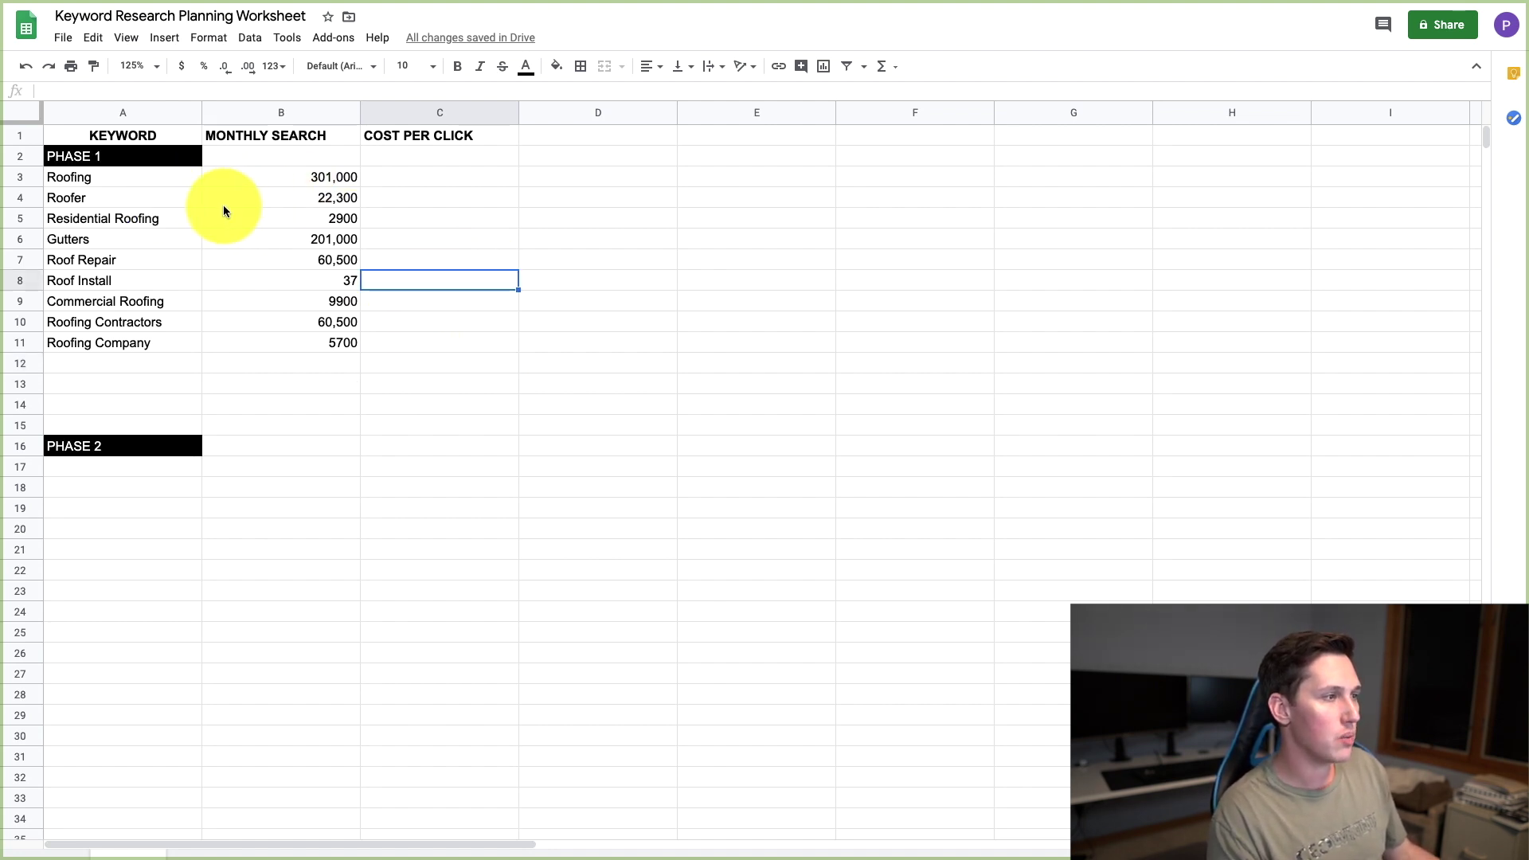
left_click(107, 170)
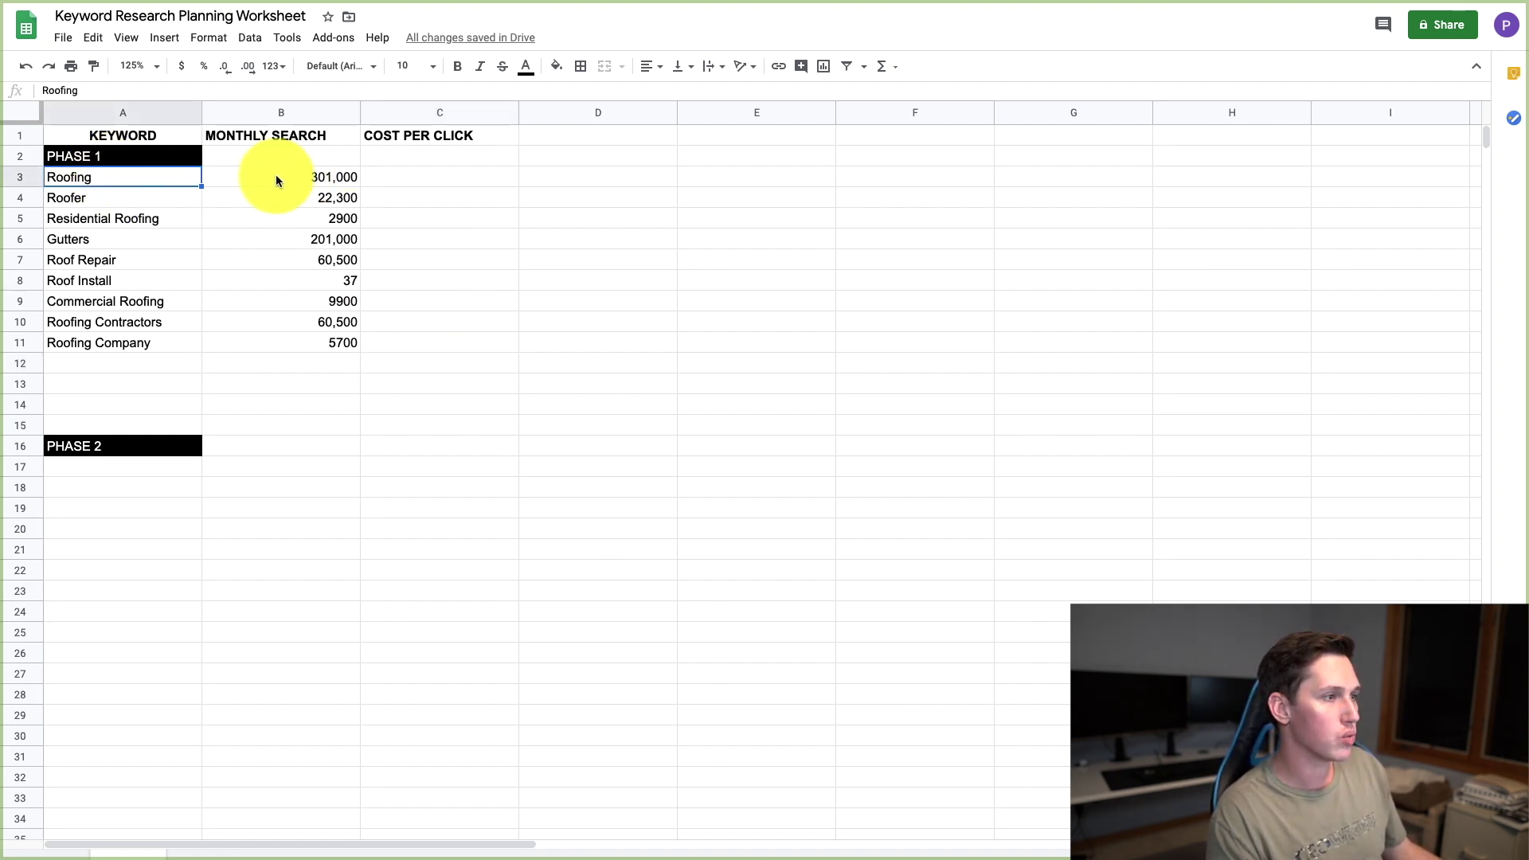
key("alt+Tab")
left_click(651, 81)
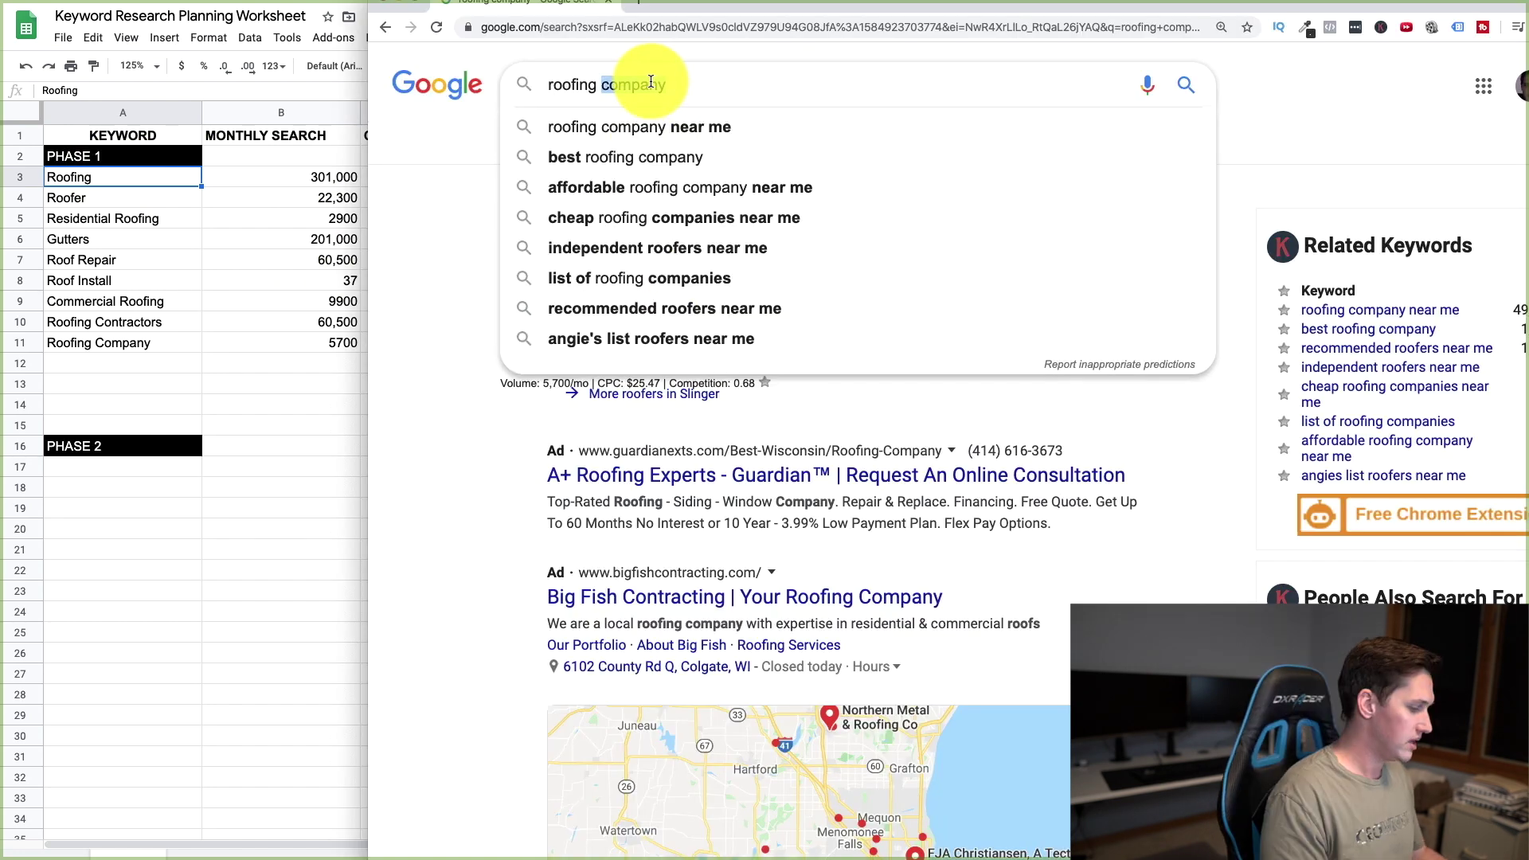
key("BackSpace")
key("BackSpace")
key("BackSpace")
key("BackSpace")
key("BackSpace")
key("BackSpace")
type("edarburg")
key("Return")
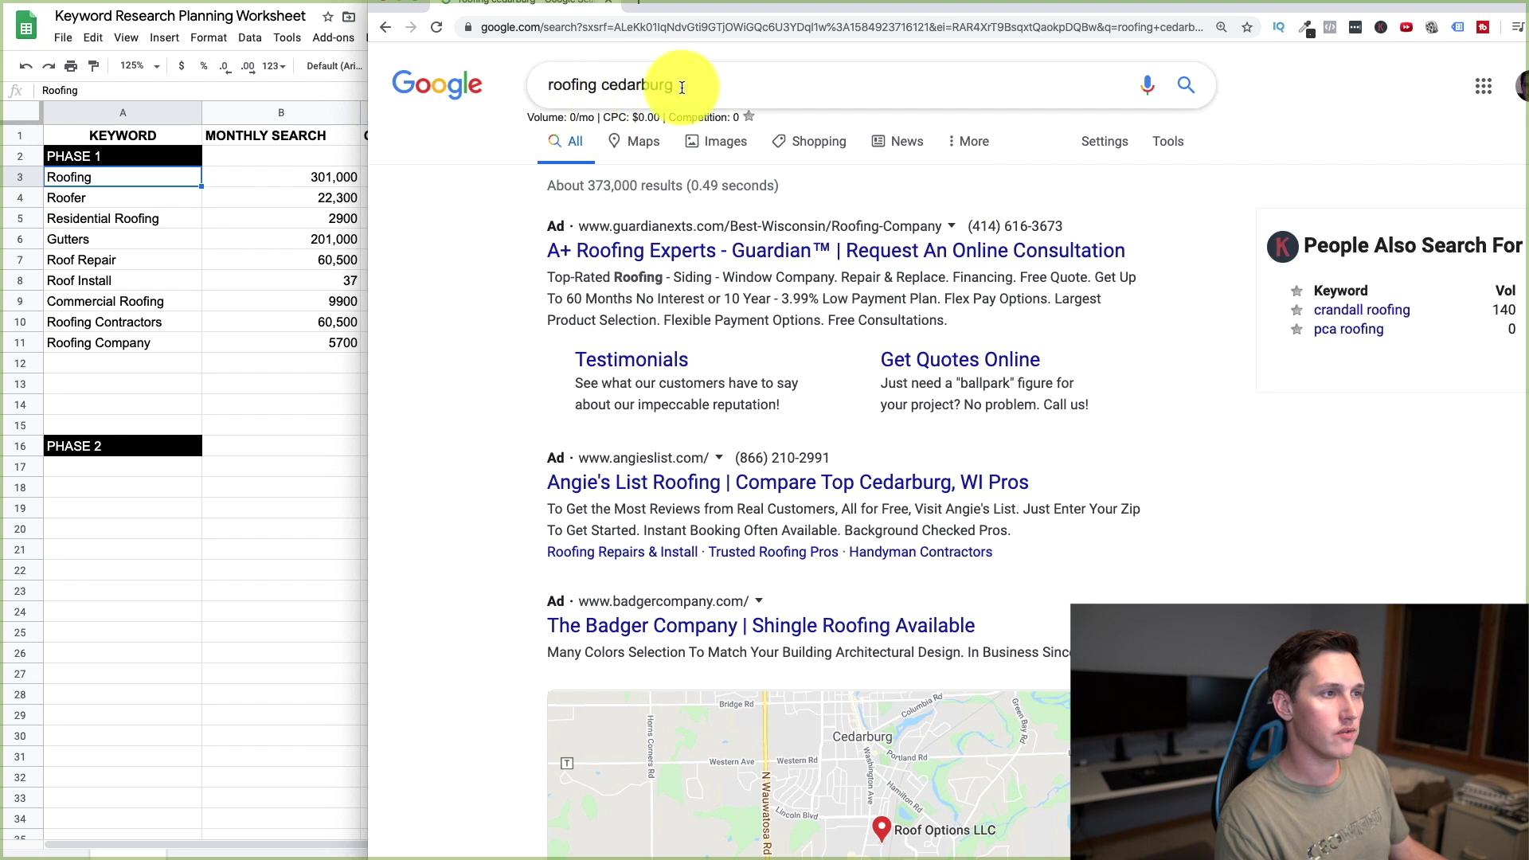
Search Google for the reversed phrase cedarburg roofing to check its volume
triple_click(598, 85)
type("cedarburg roofing")
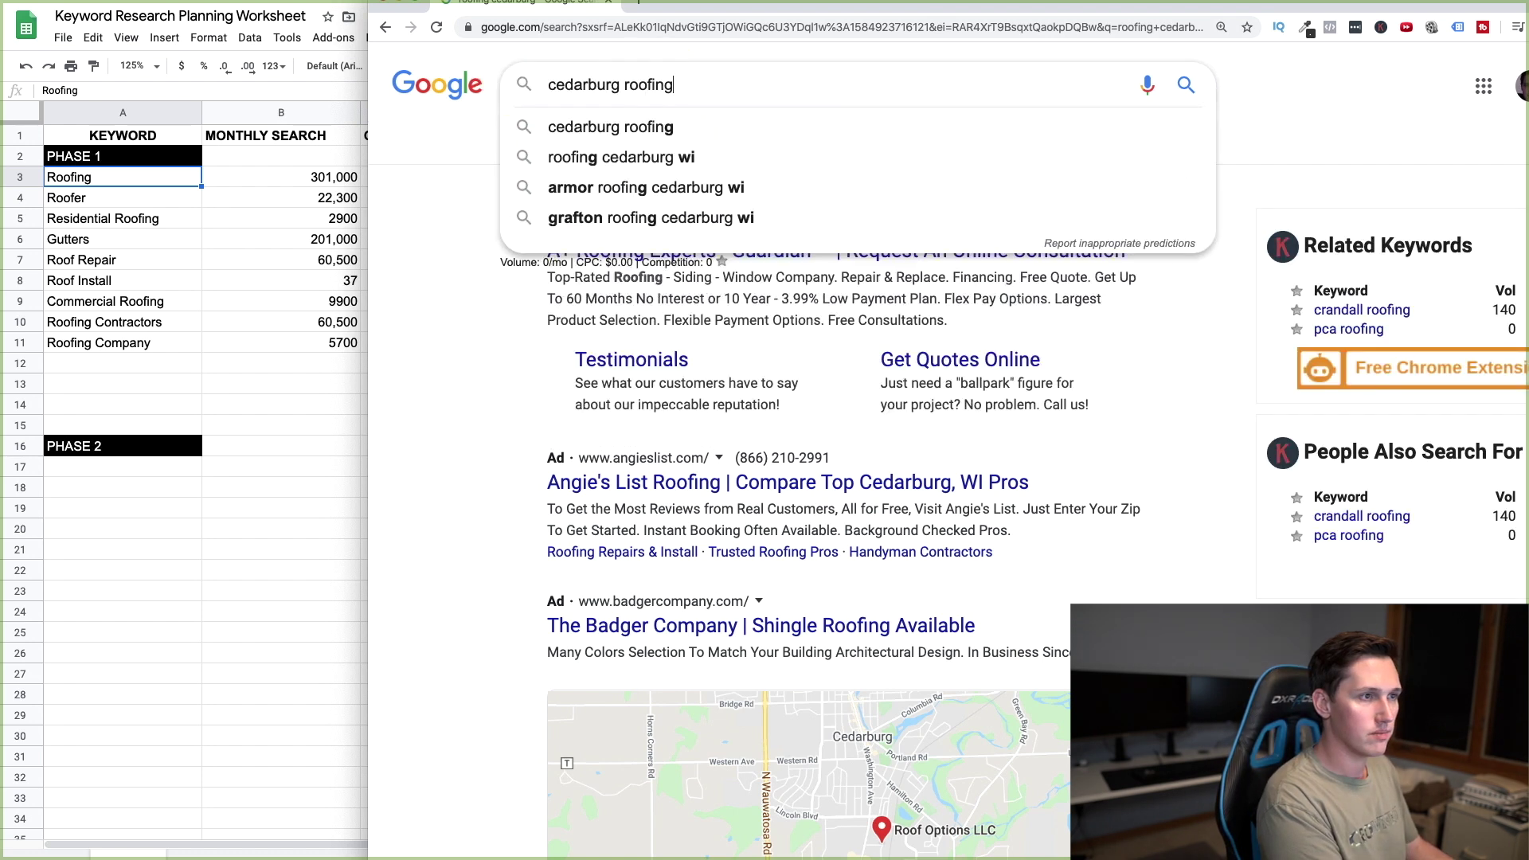
key("Return")
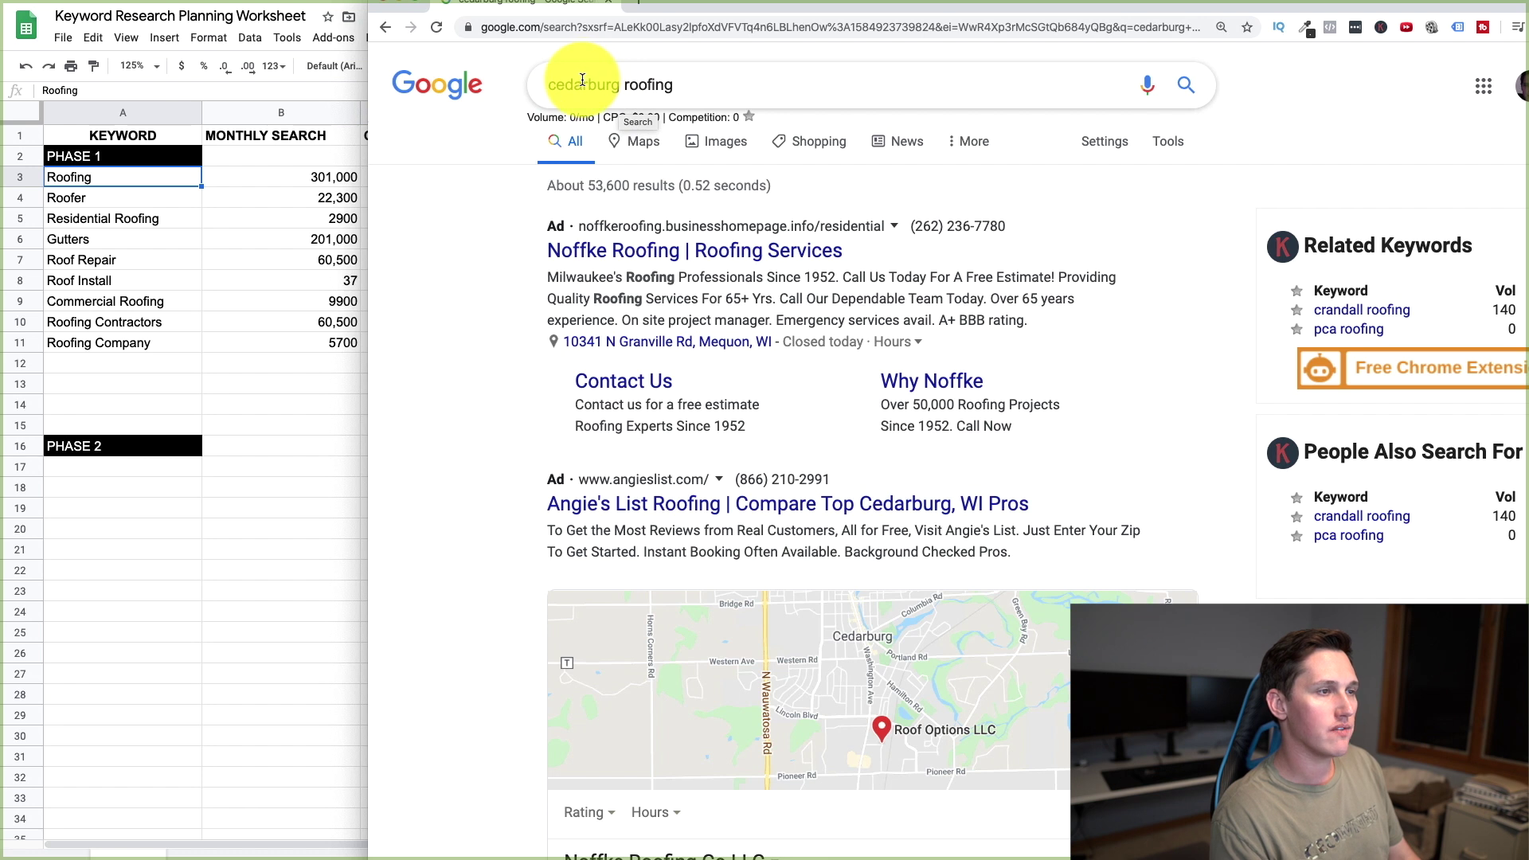
Search Google for roofing milwaukee and enter 480 as its monthly search in cell B17 under Phase 2
left_click(673, 83)
left_click_drag(672, 82, 546, 82)
type("roofing milwauke")
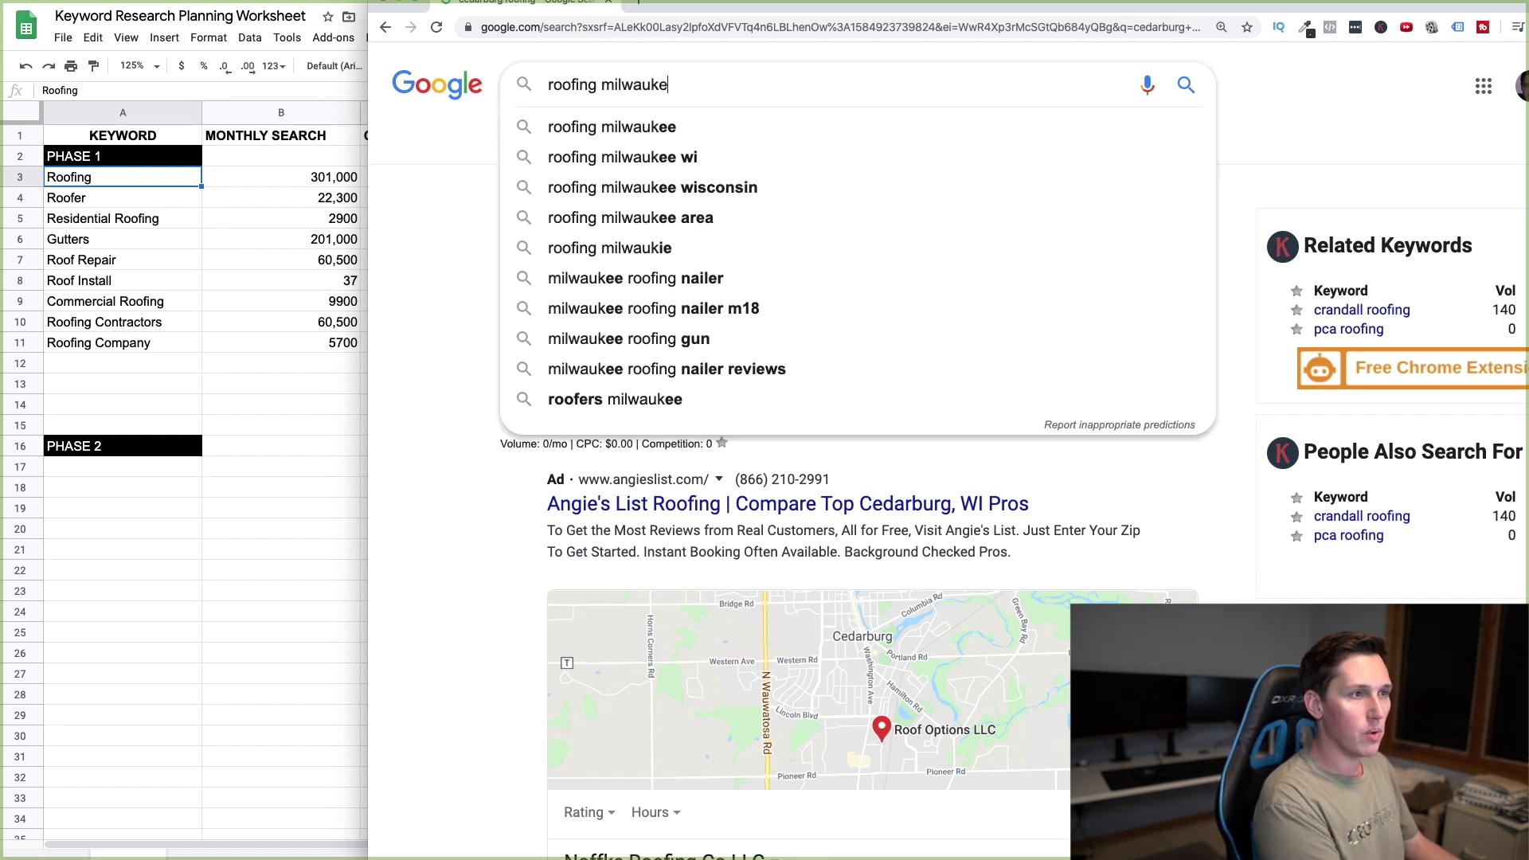
type("e")
key("Return")
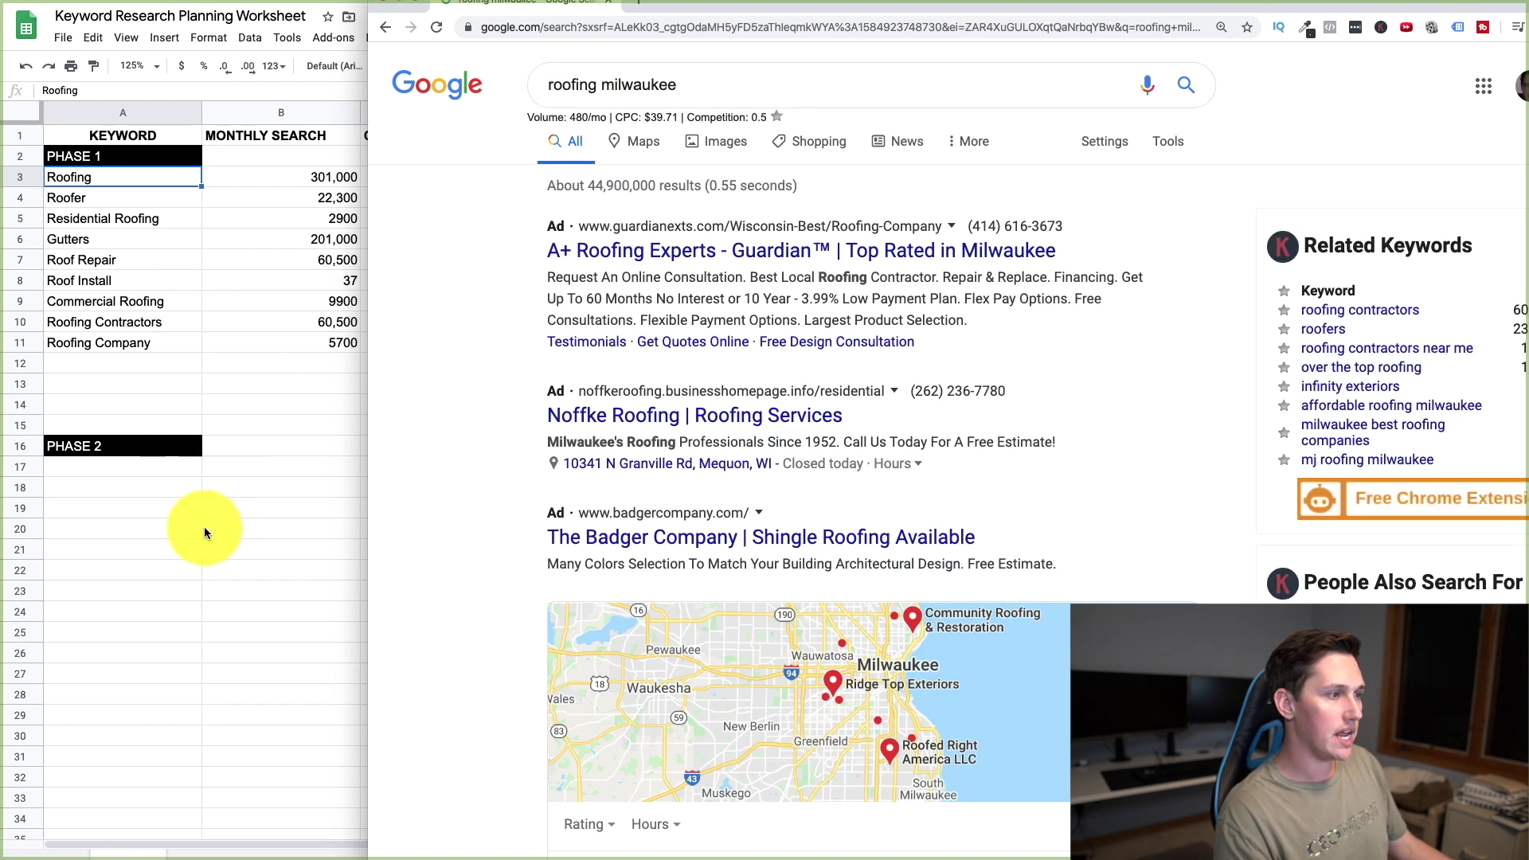
left_click(204, 533)
left_click(294, 464)
type("480")
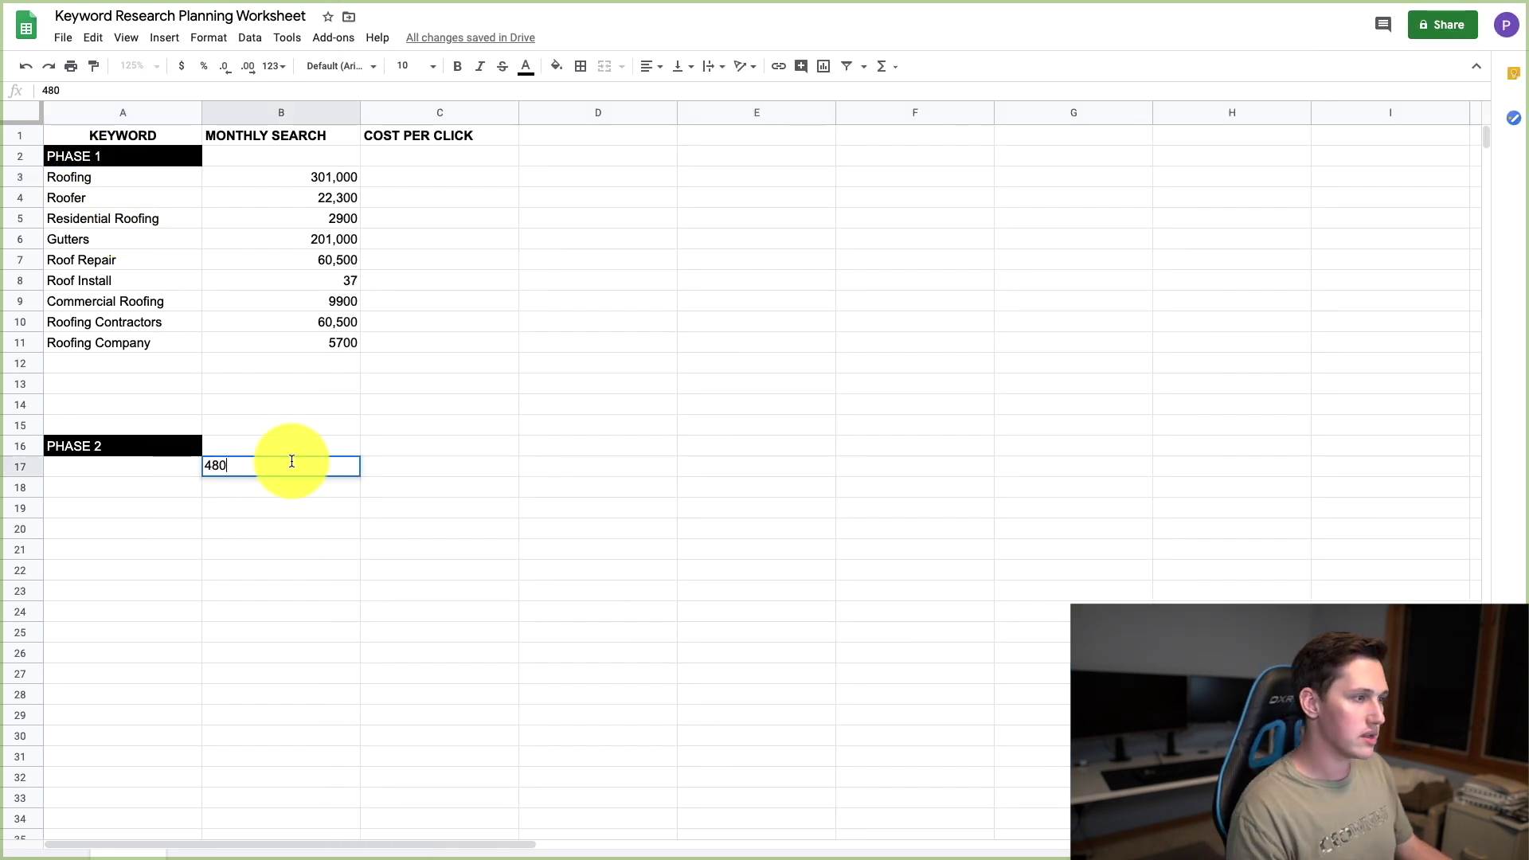
key("Return")
Enter Roofing Milwaukee as the first Phase 2 keyword in cell A17
left_click(87, 178)
key("ctrl+c")
left_click(113, 466)
type("Roo")
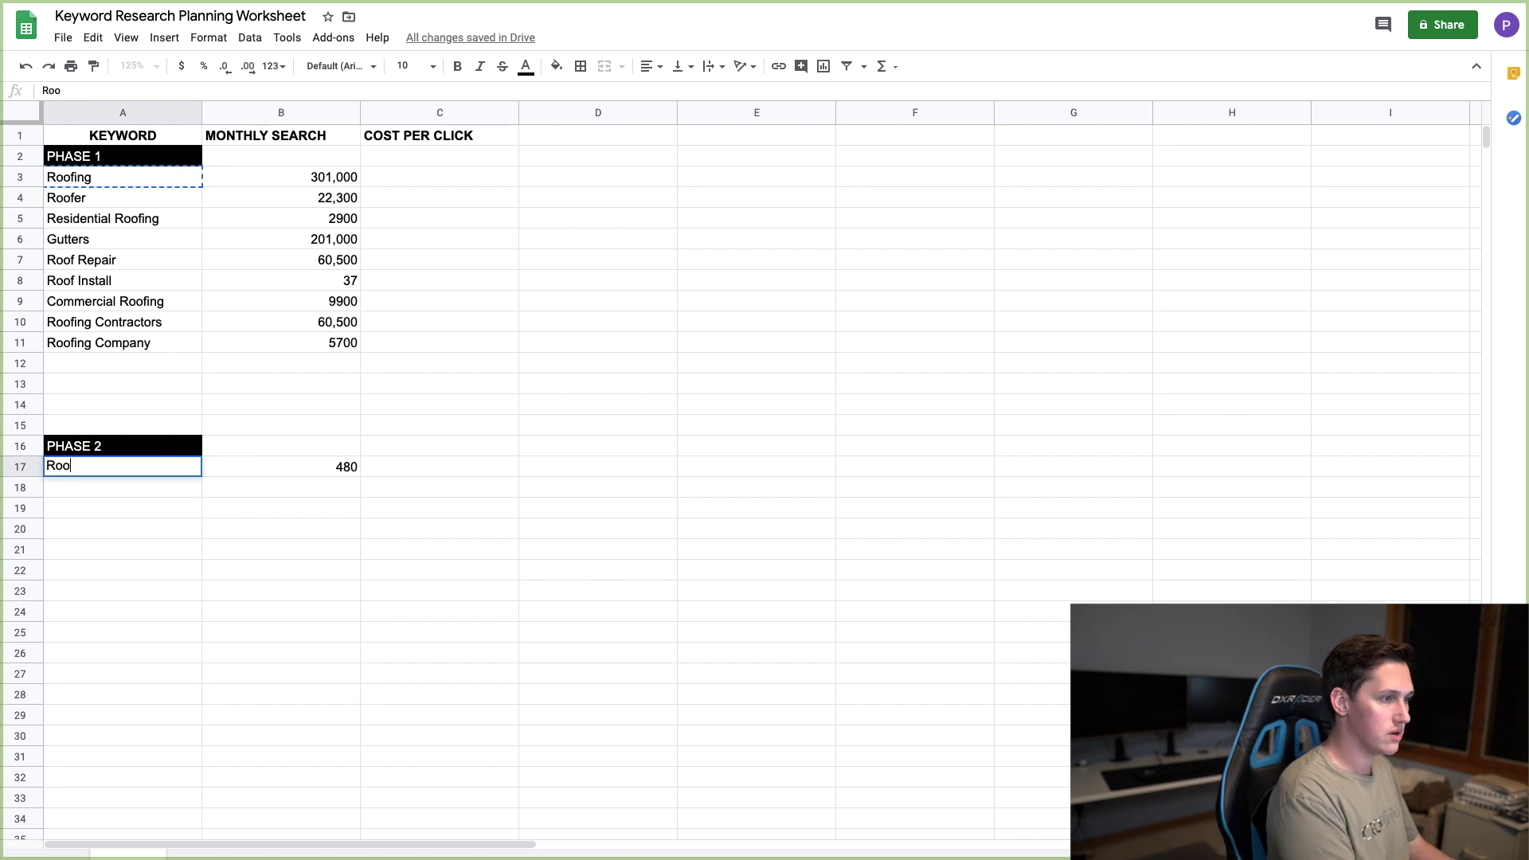
type("fing Milwaukee")
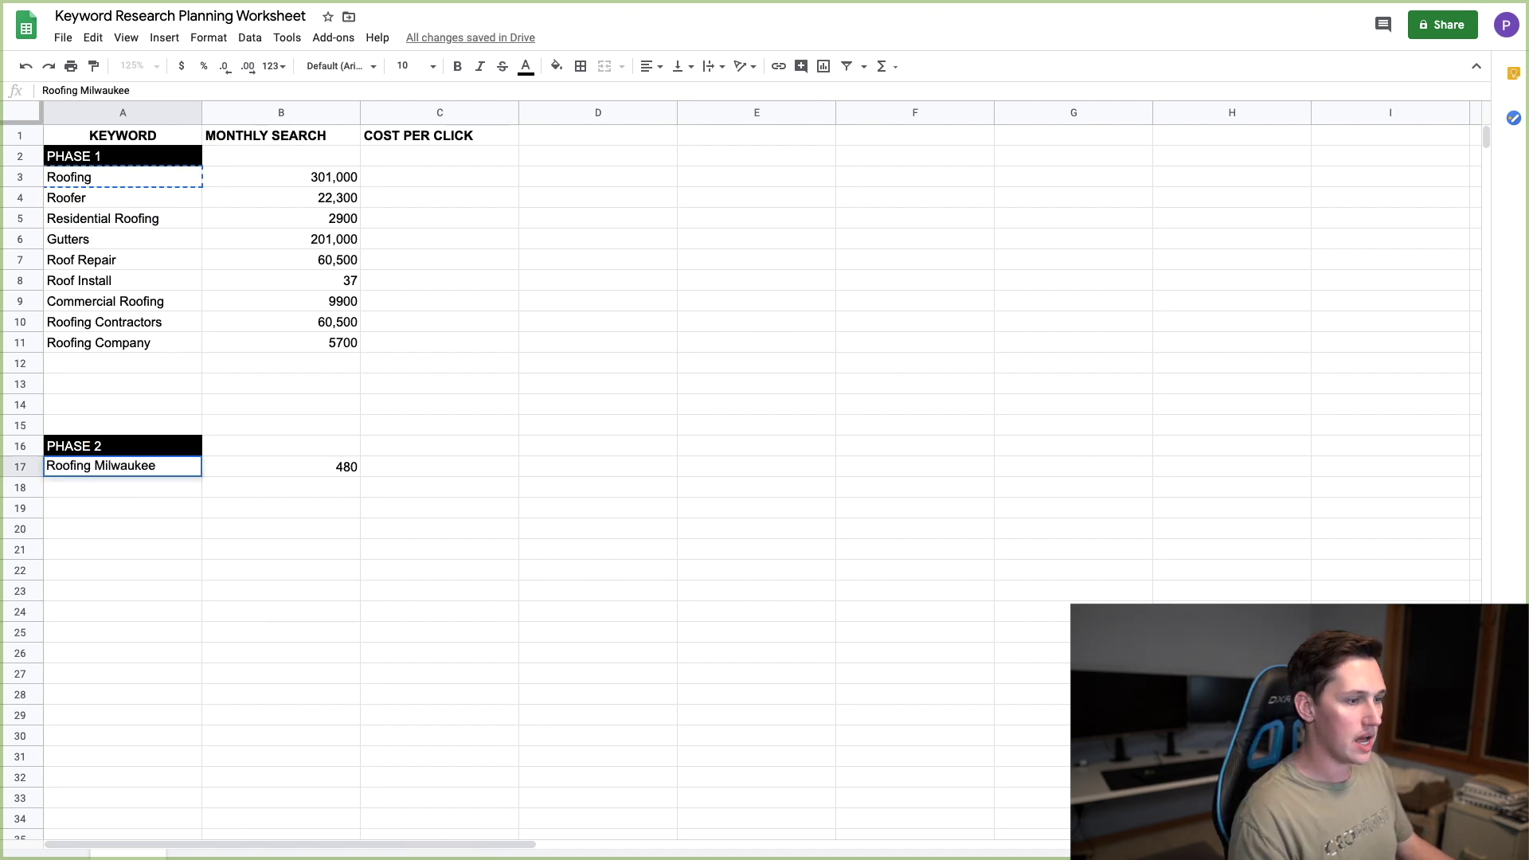
key("super+Tab")
left_click(150, 495)
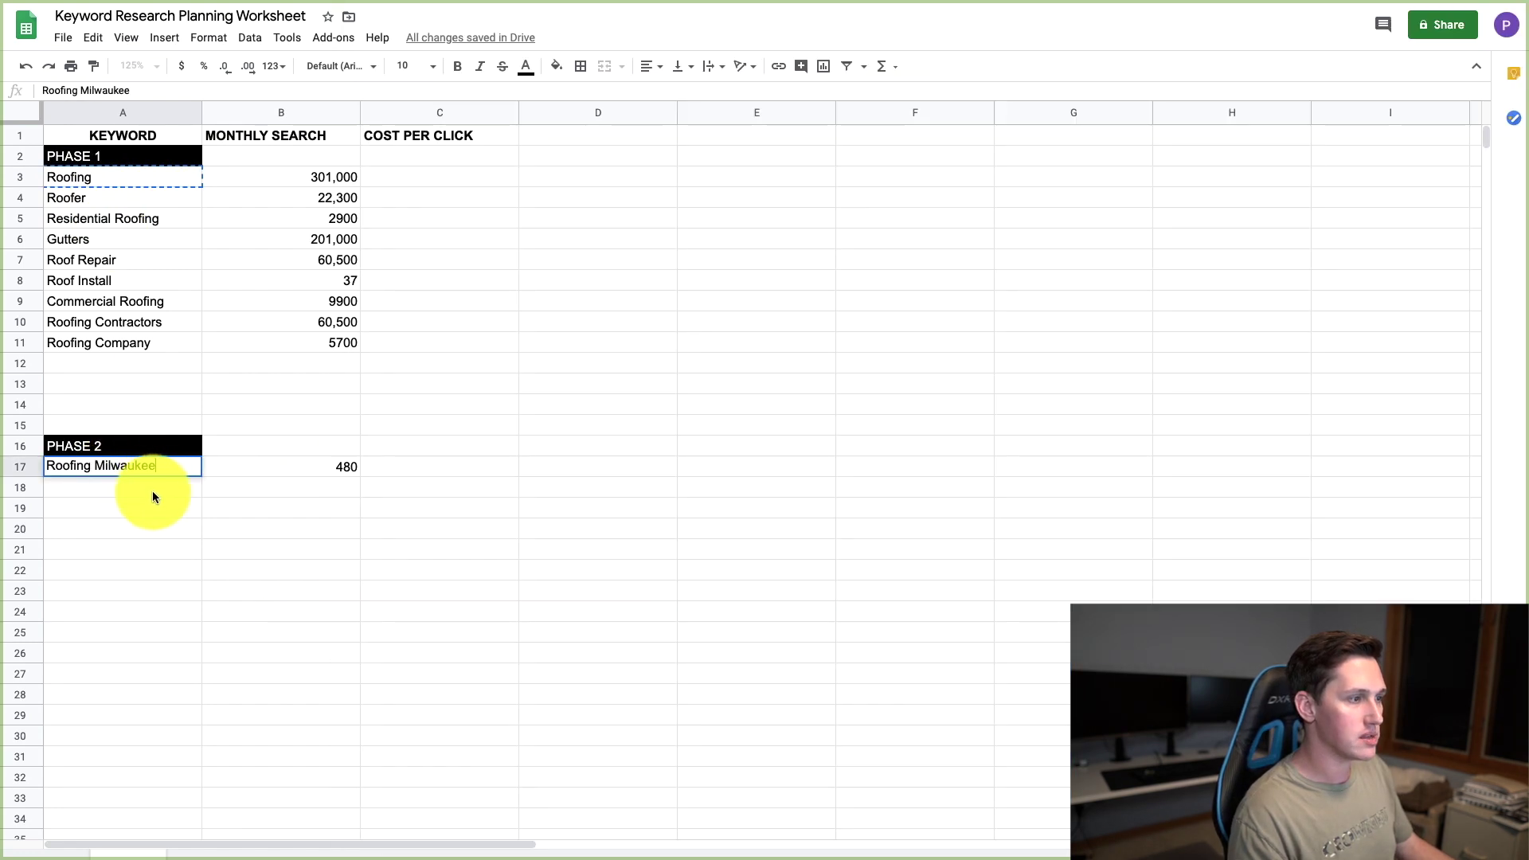
key("Return")
Add the keyword Roofer Milwaukee in cell A18 with a monthly search of 480 in B18
type("Roofer Milwaukee")
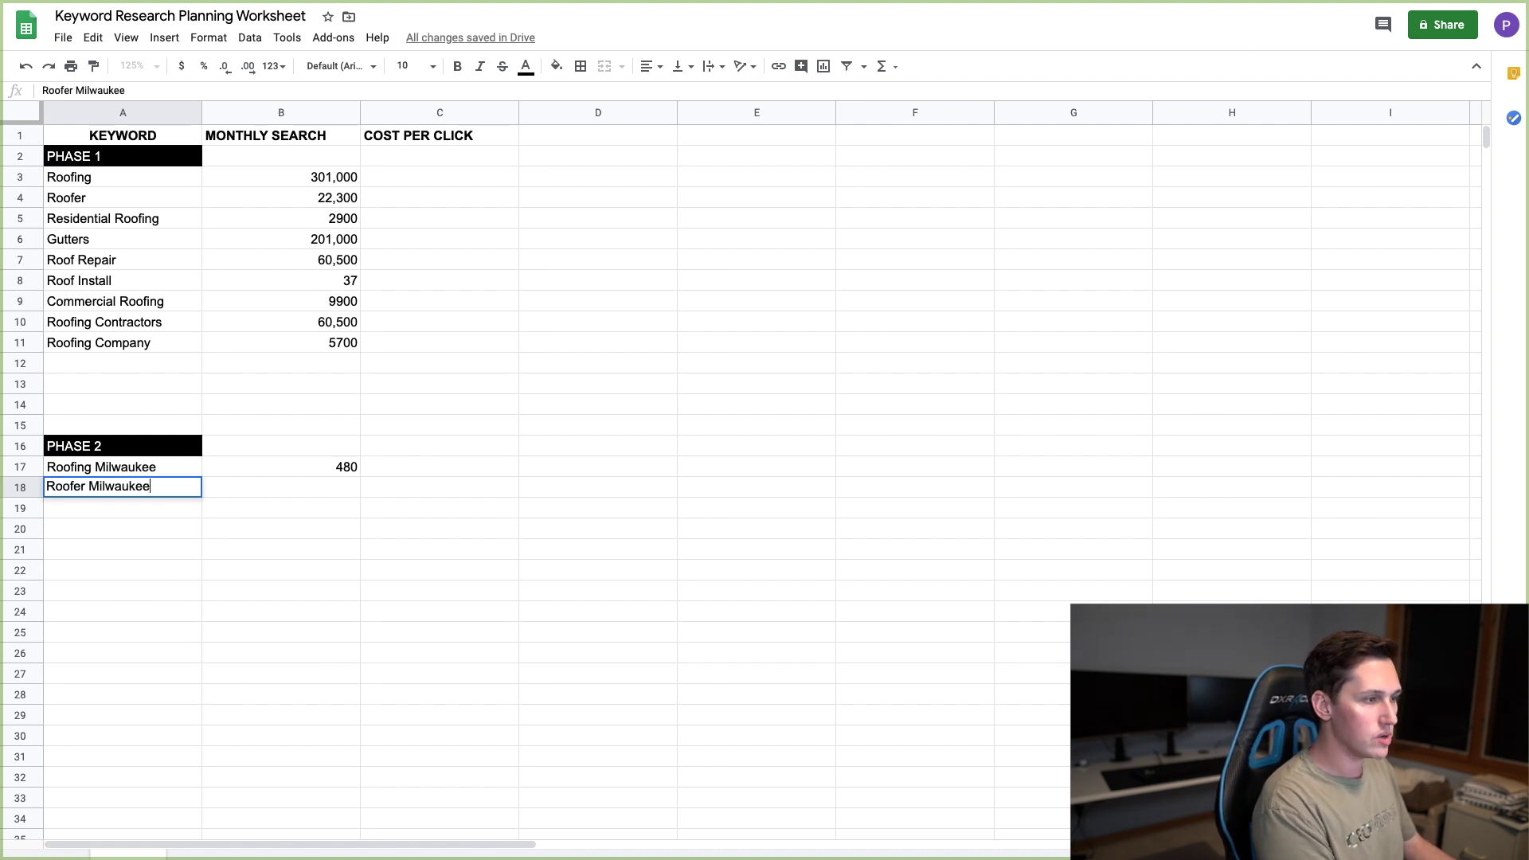
key("Tab")
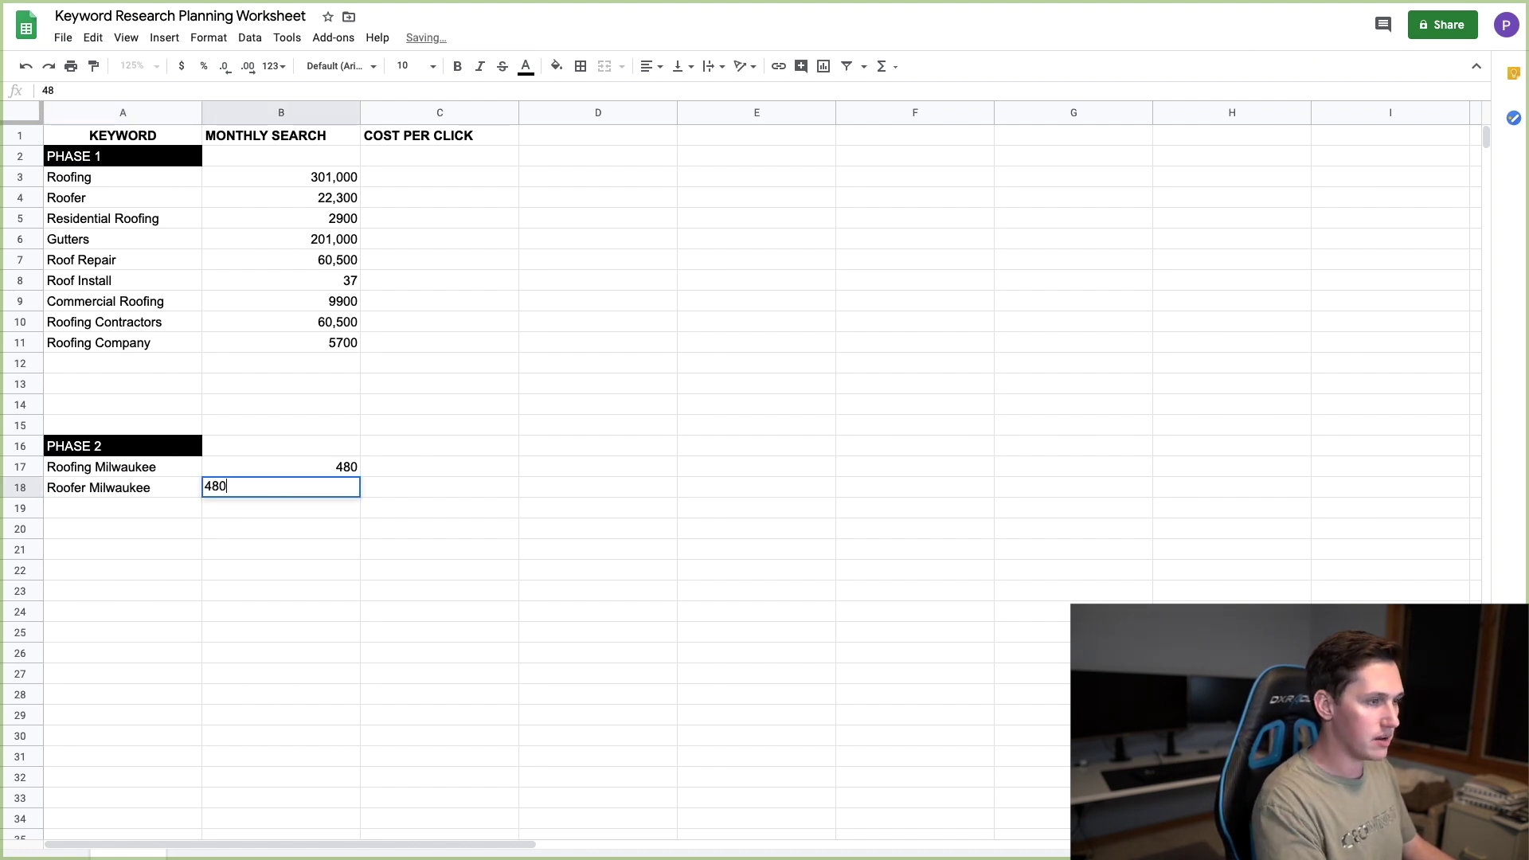
key("Return")
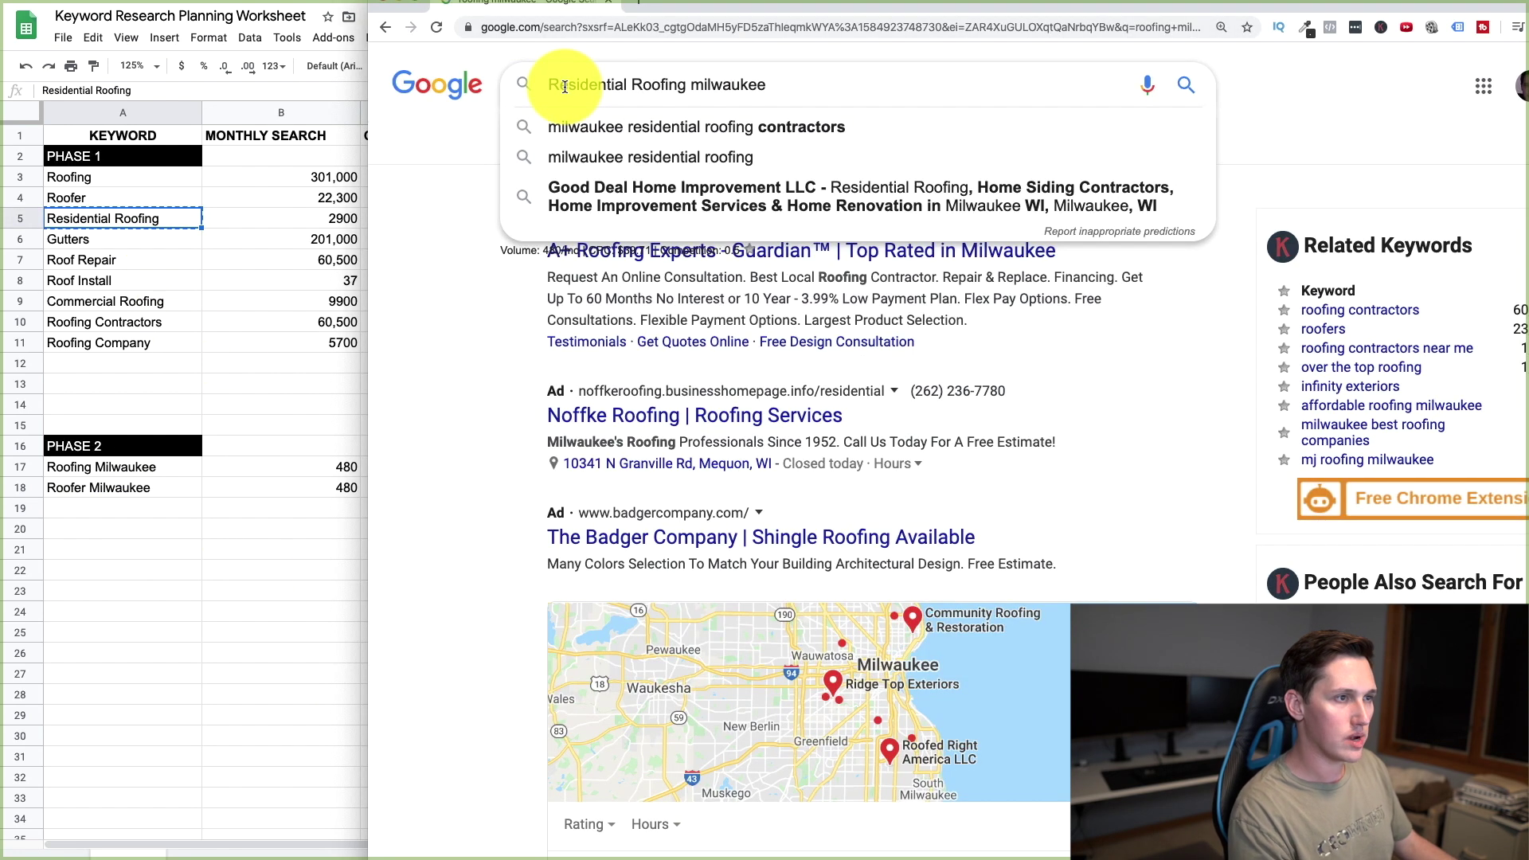
Search Google for Residential Roofing milwaukee and record Residential Roofing in A19 with a monthly search of 10
key("Return")
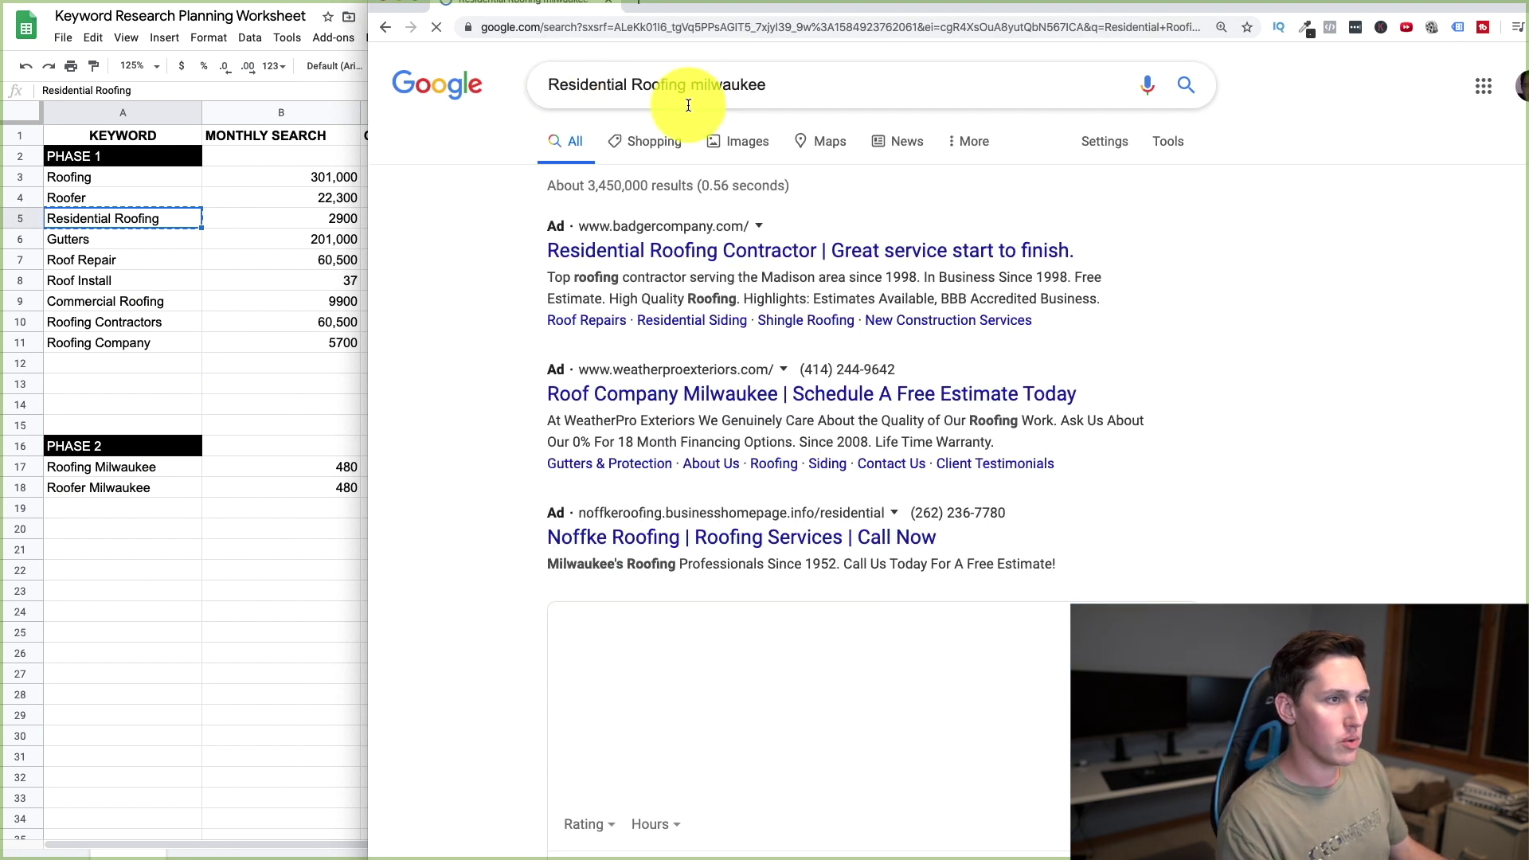
key("super+Tab")
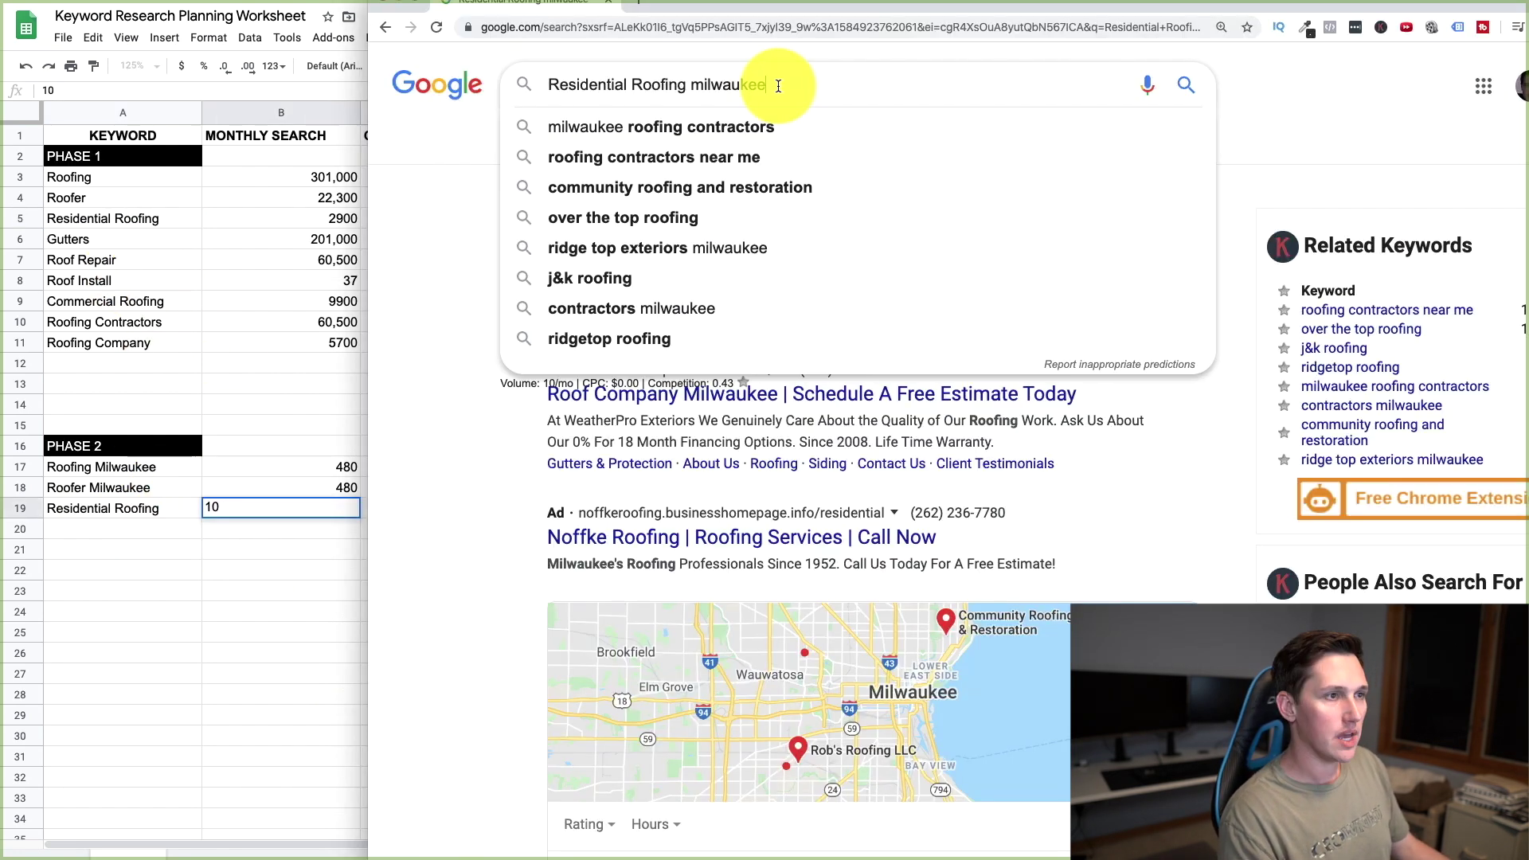
Check the search volume of the reversed phrase milwaukee Residential Roofing on Google, then remove the city from the query
left_click_drag(766, 84, 690, 85)
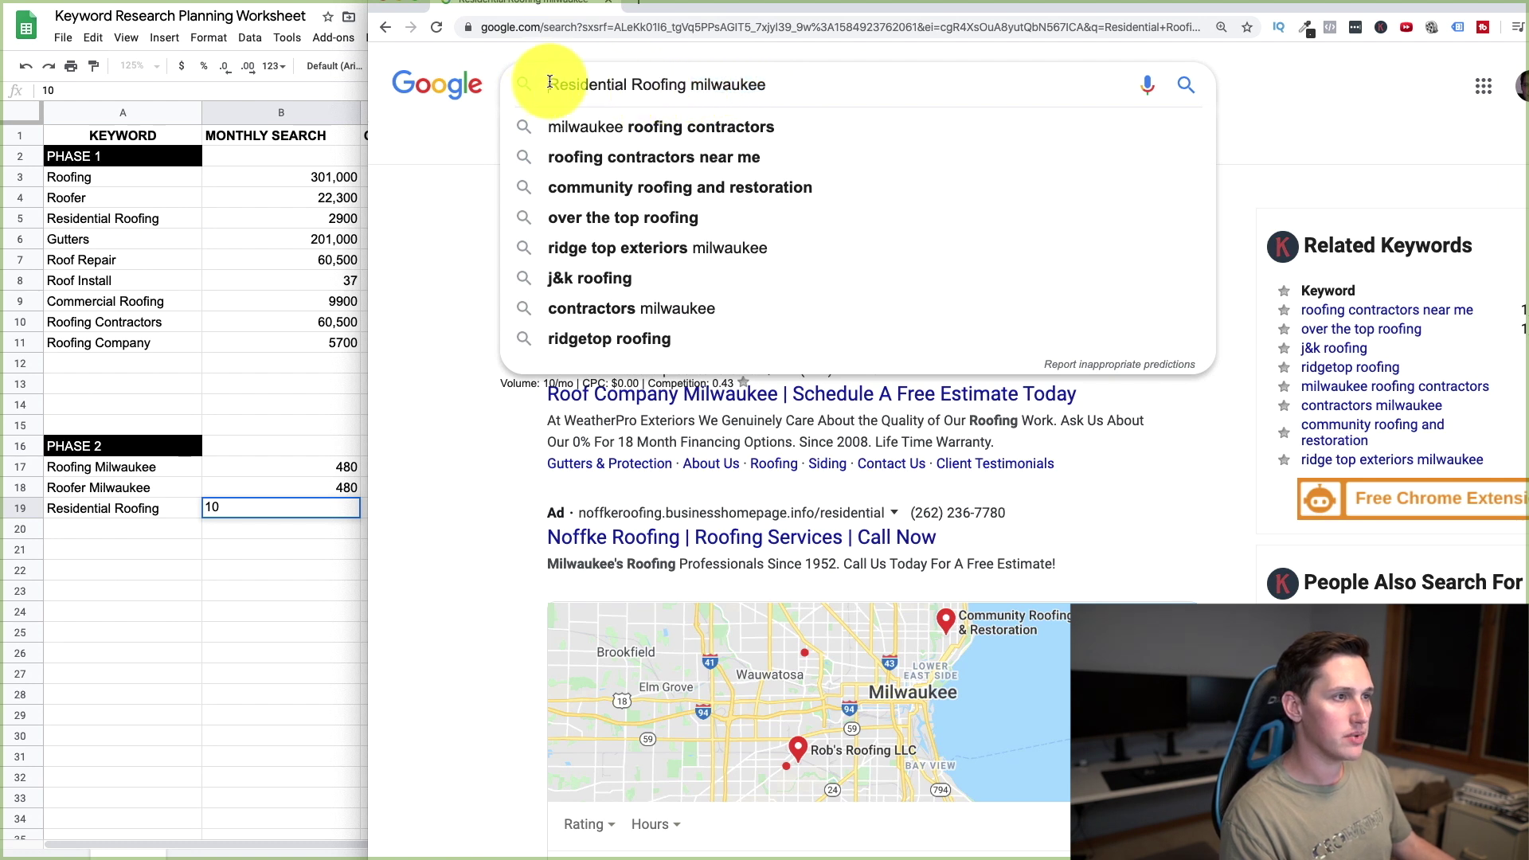
type("milwaukee")
left_click_drag(846, 85, 779, 80)
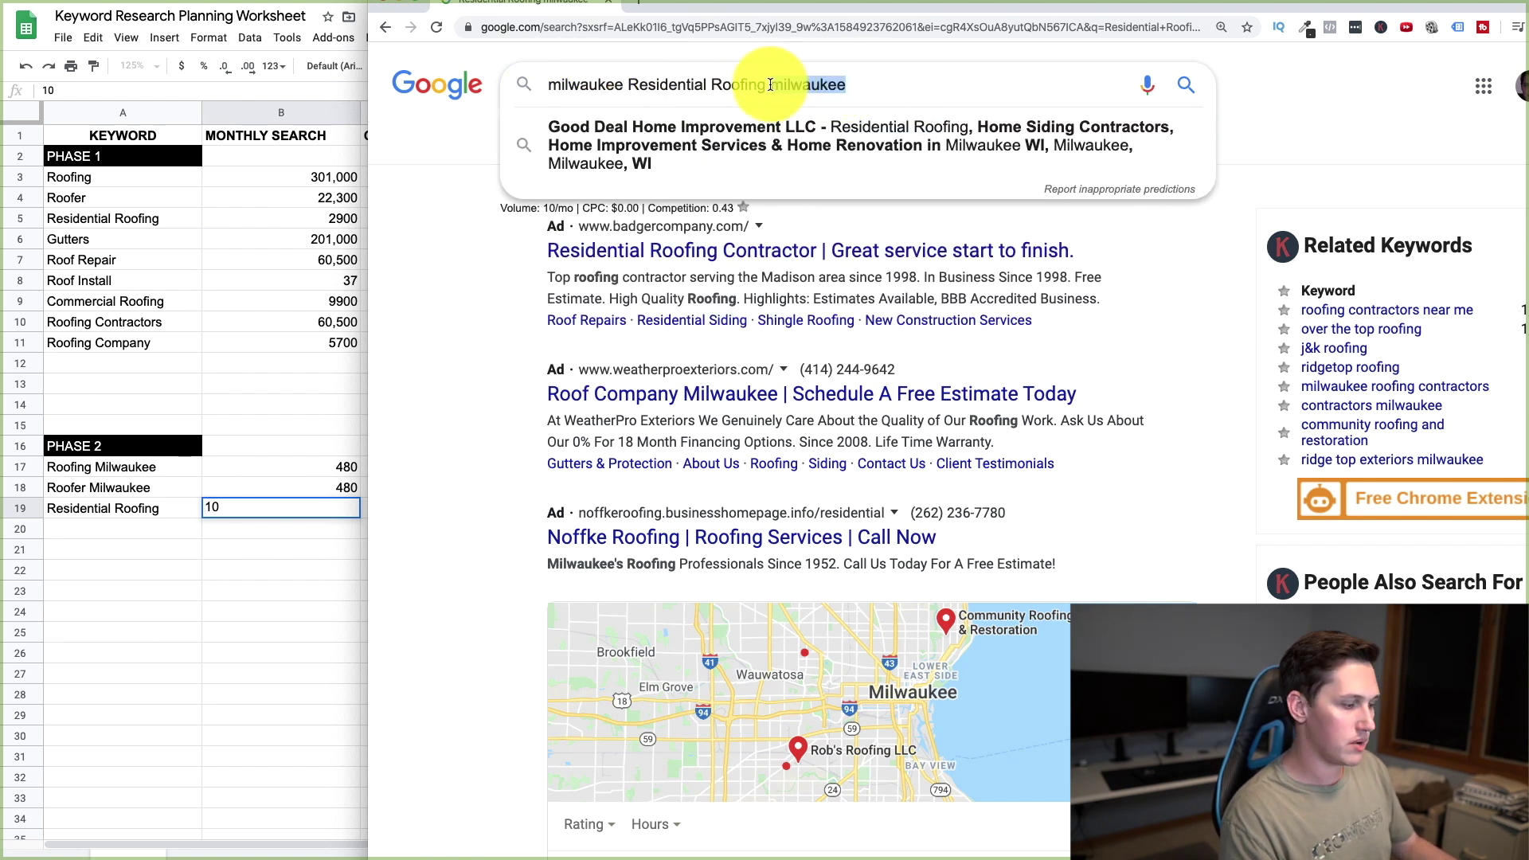
key("BackSpace")
key("Return")
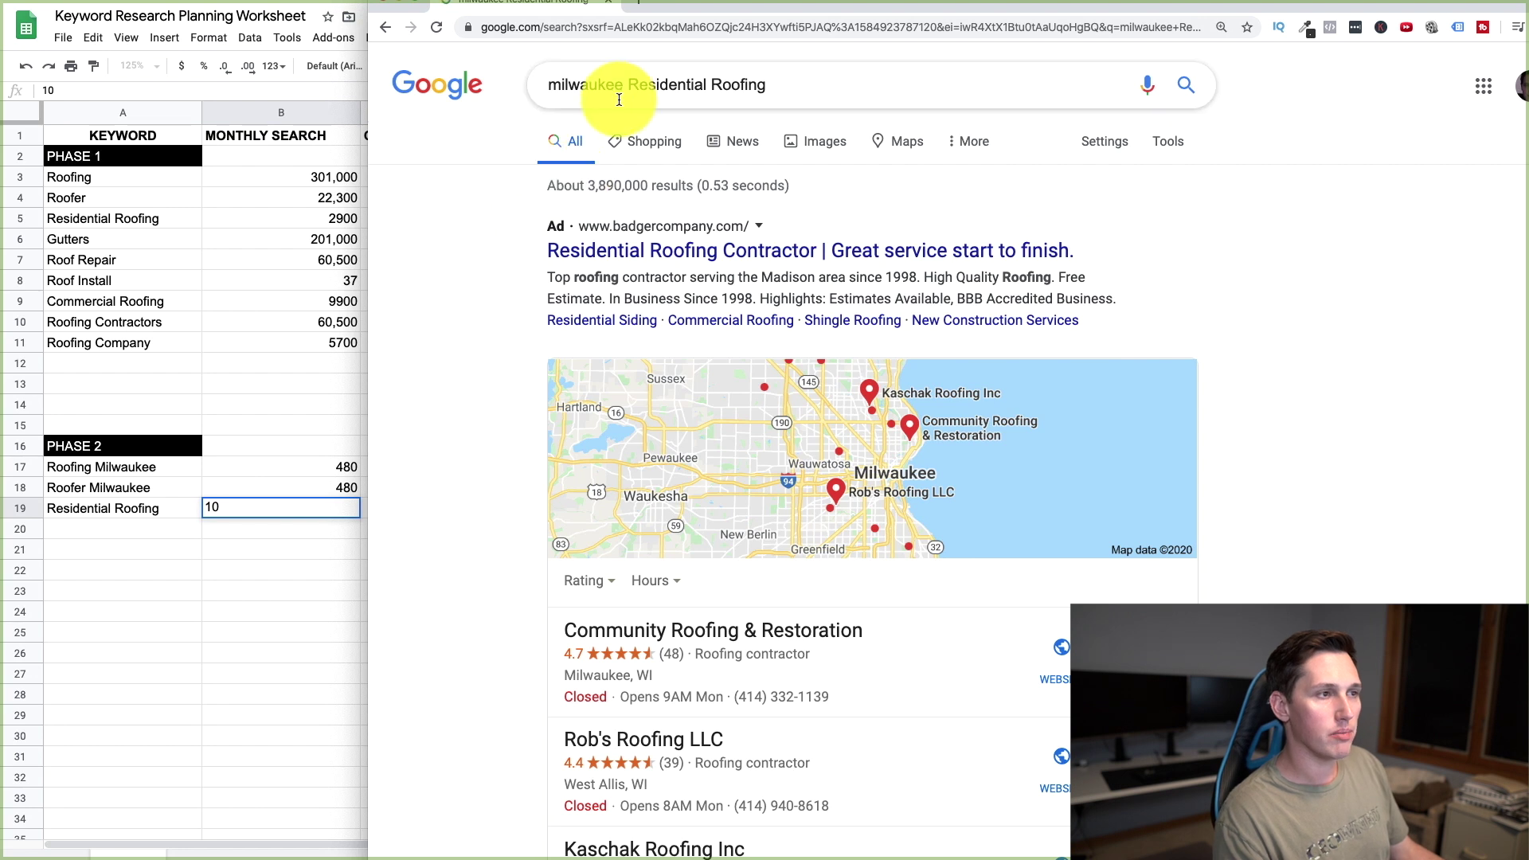
left_click_drag(632, 82, 546, 84)
key("BackSpace")
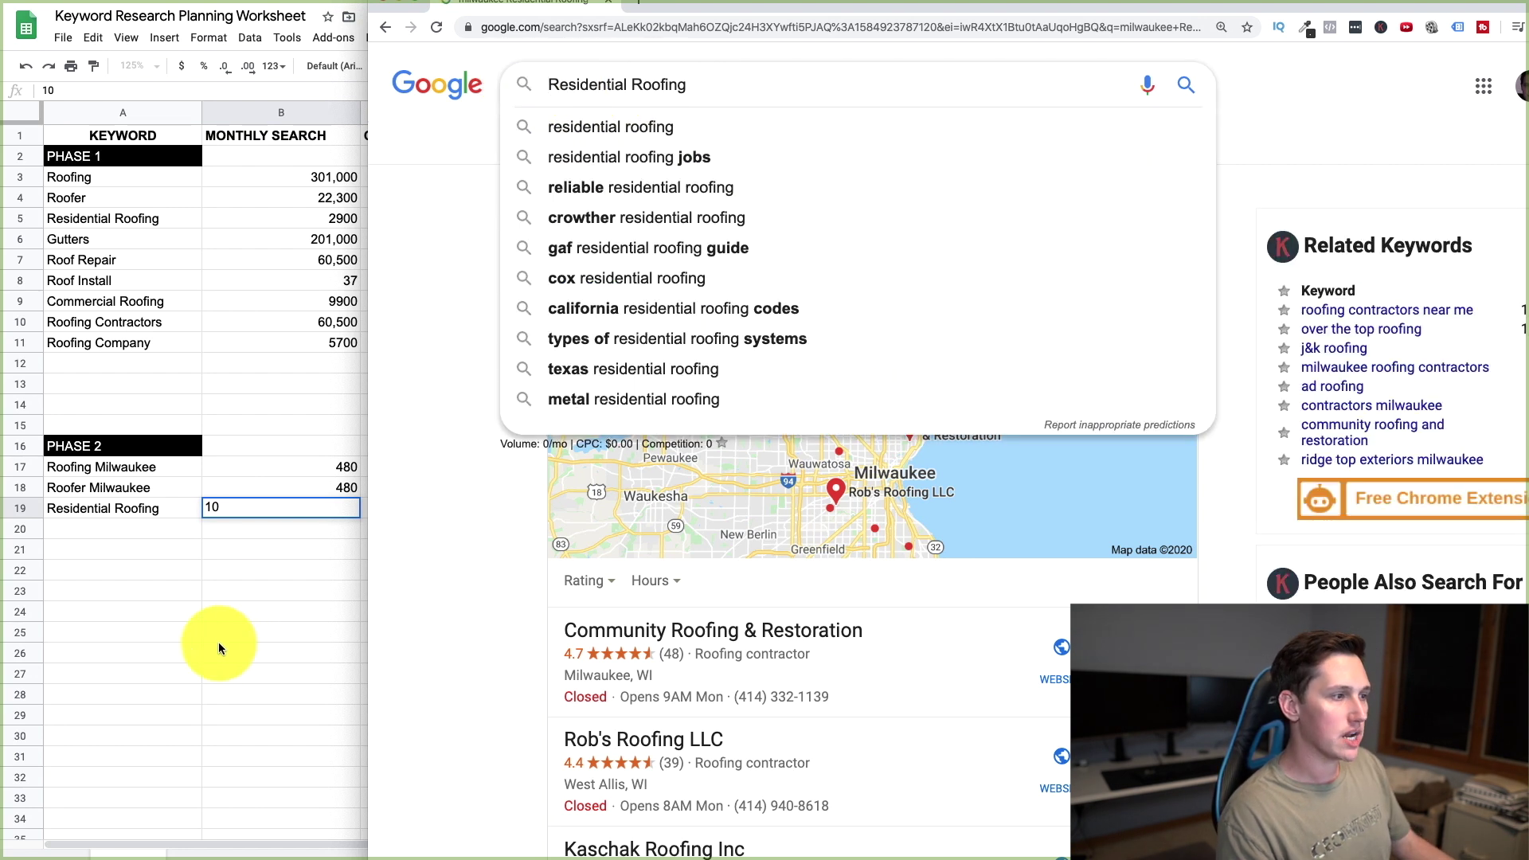
Search Google for Gutters Milwaukee and record the keyword in A20 with a monthly search of 110
left_click(150, 567)
key("super+c")
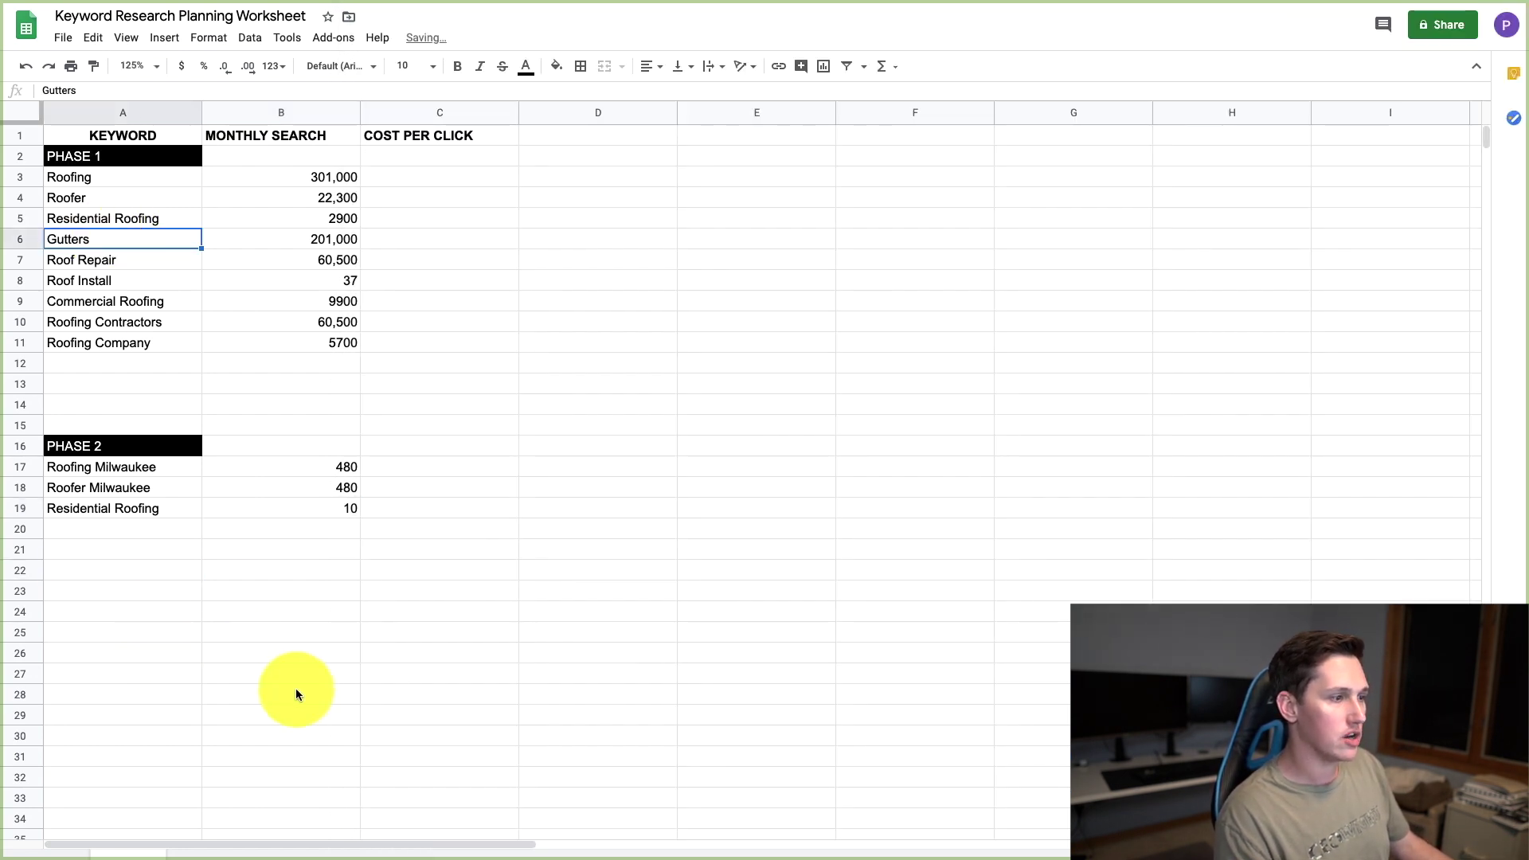
left_click(417, 853)
key("super+v")
type("Milwaukee")
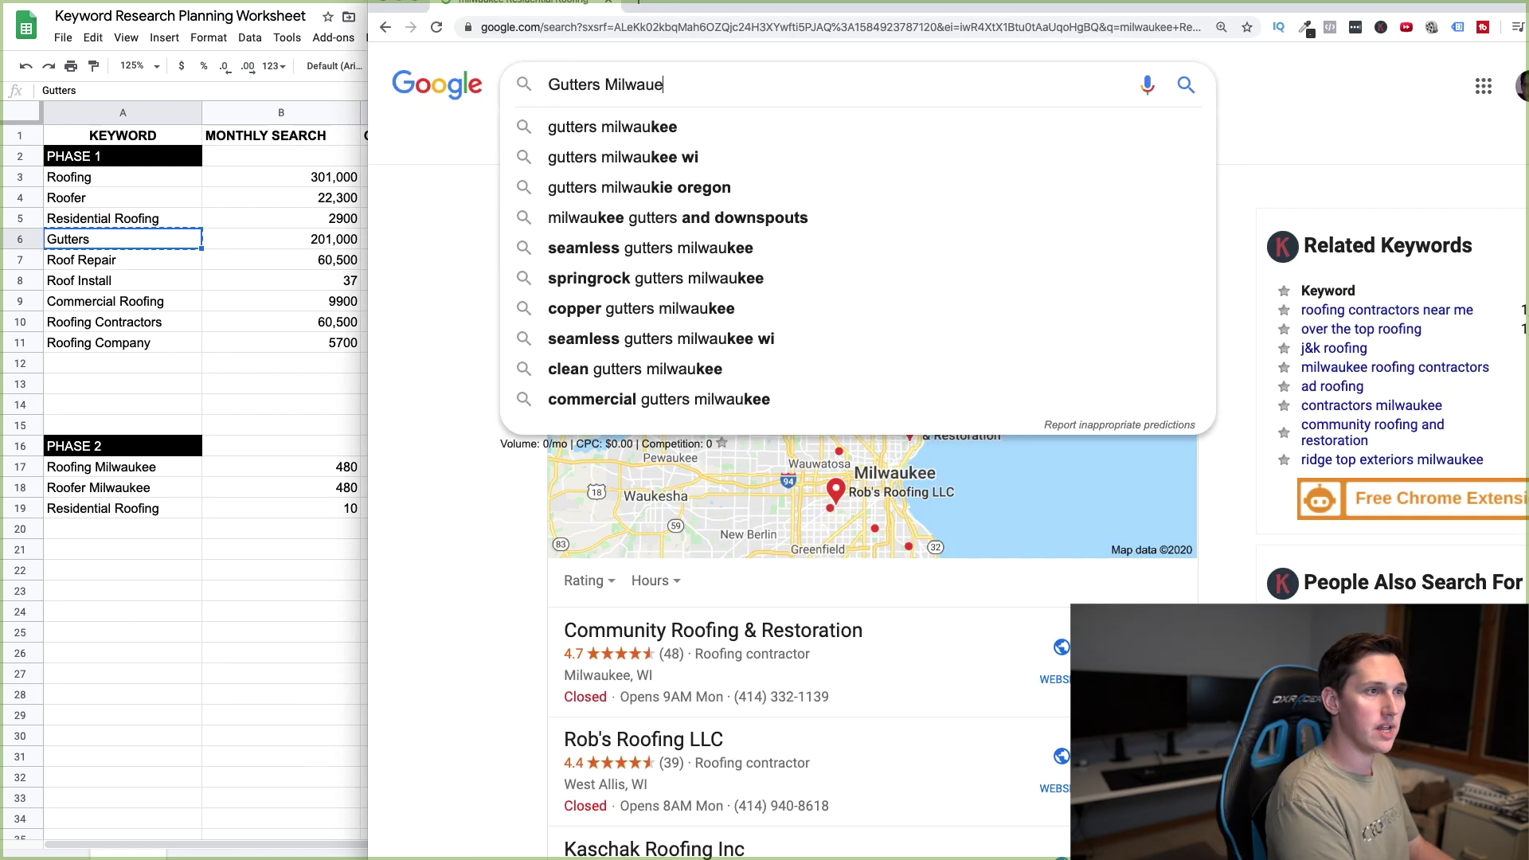
key("Return")
left_click(650, 86)
key("Return")
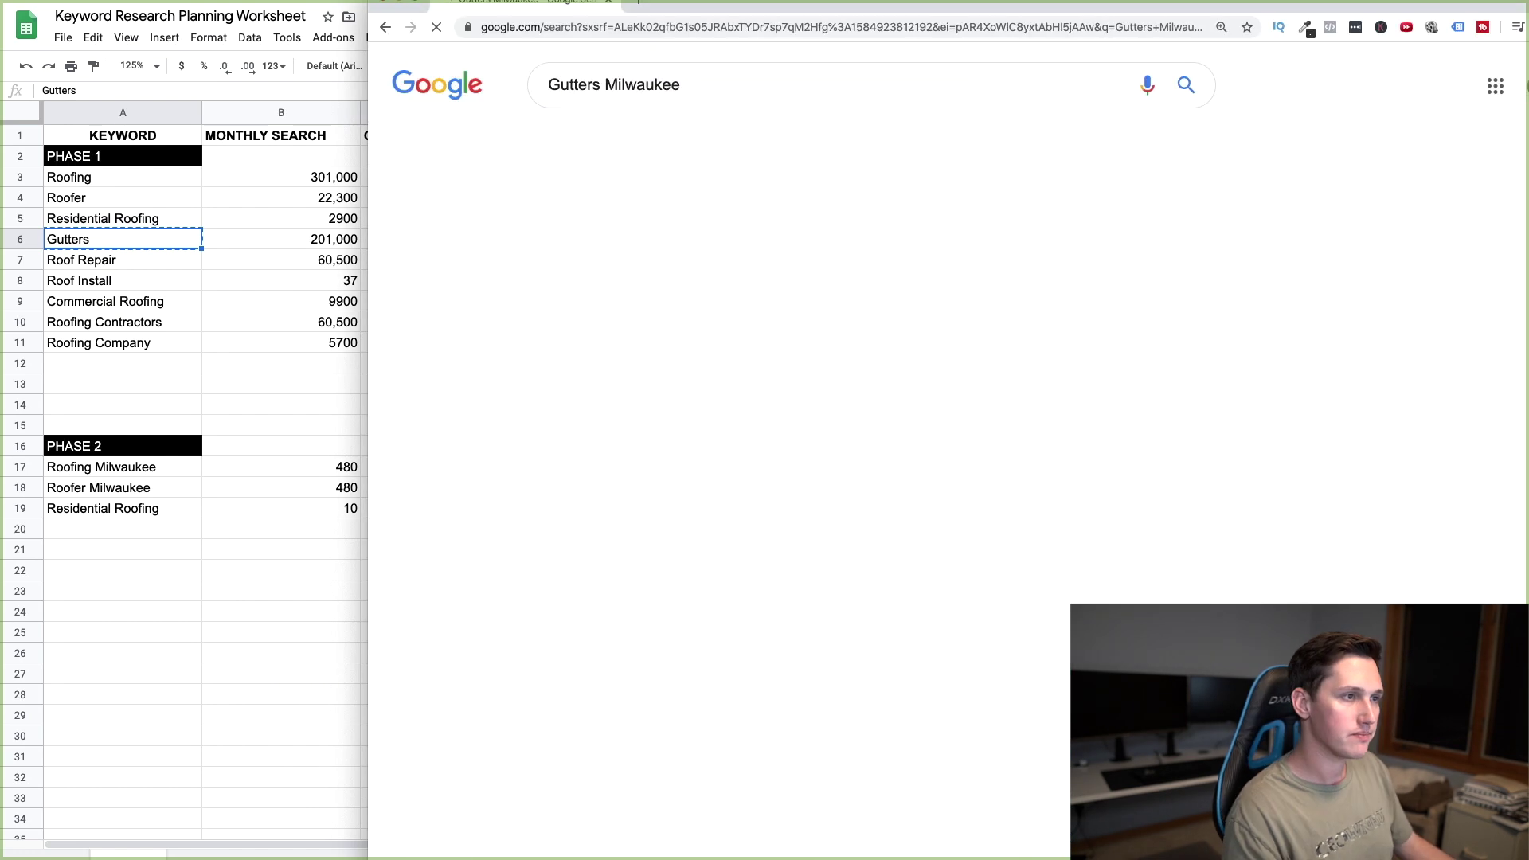
left_click(169, 549)
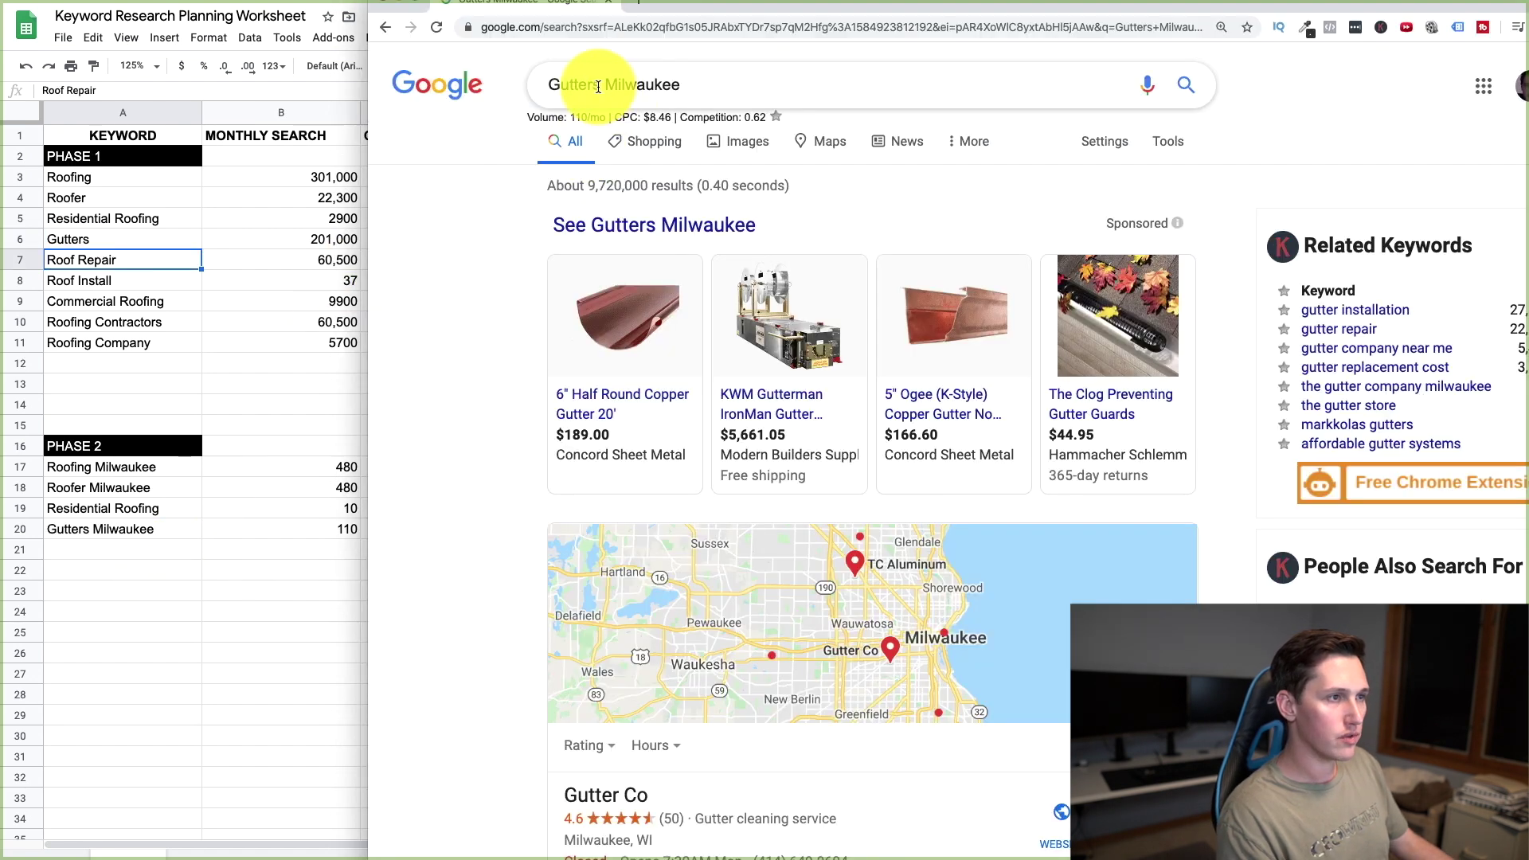
Search Google for roof repair Milwaukee and record Roof Repair Milwaukee in A21 with a monthly search of 170
left_click(582, 84)
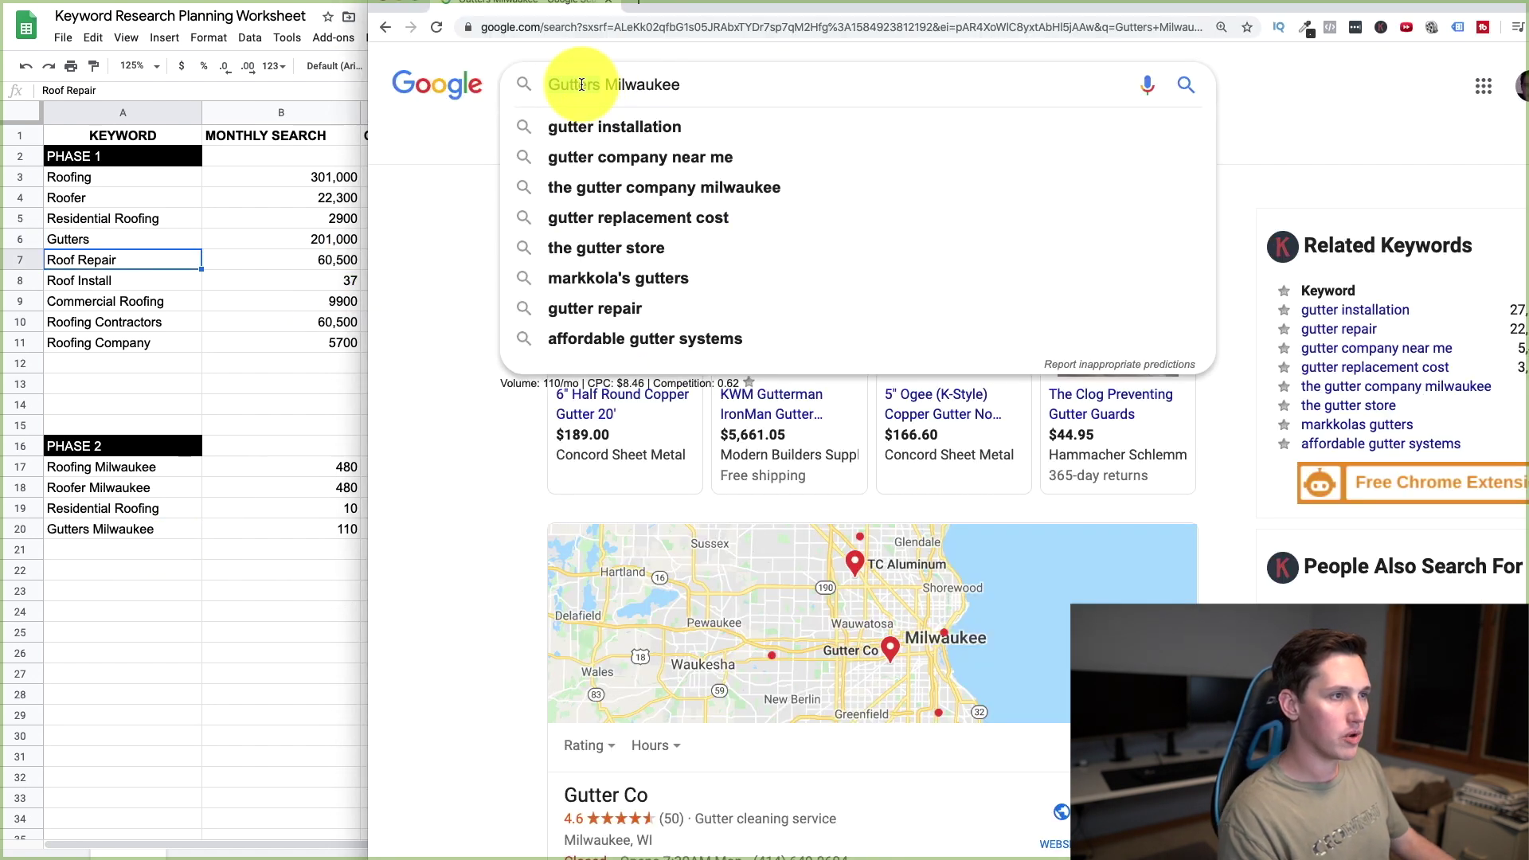
type("roof repair")
key("Return")
left_click(153, 542)
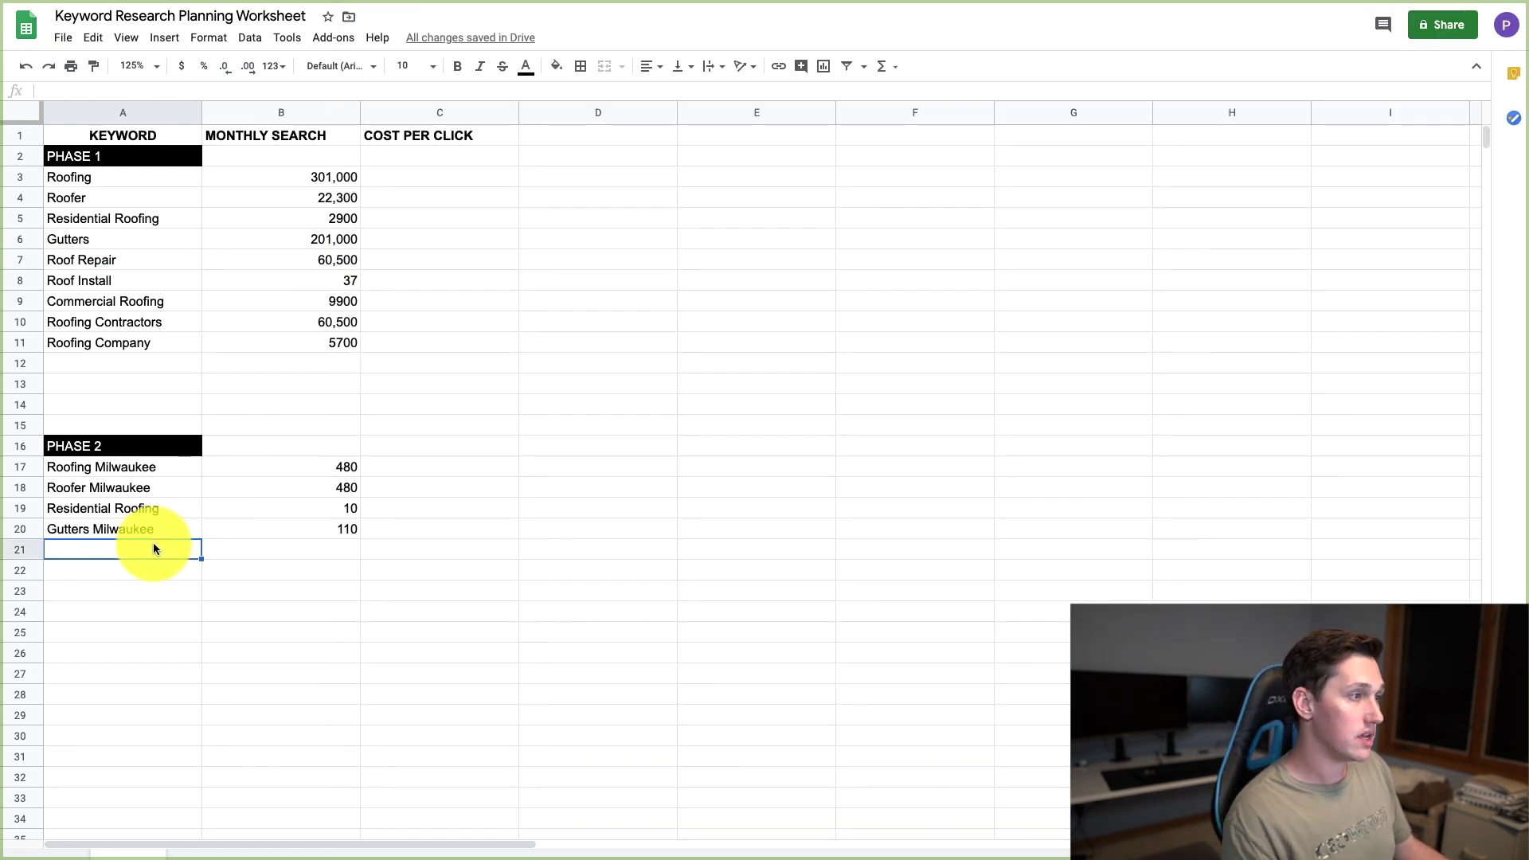
type("Roof Repair Milwaukee")
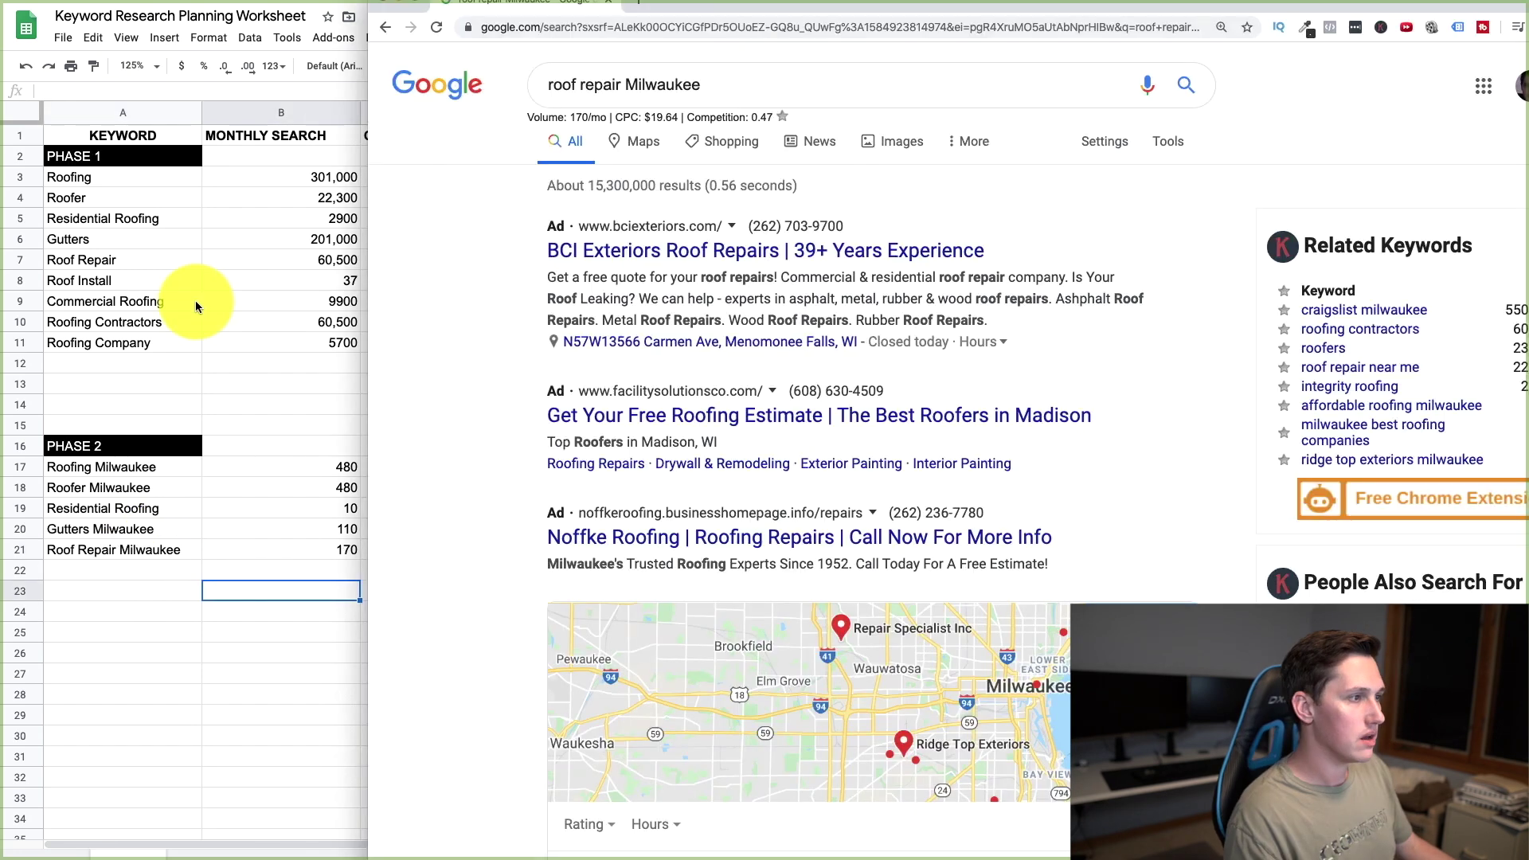
Check the monthly search volume of roof install Milwaukee on Google and return to the keyword worksheet
double_click(590, 85)
type("ins")
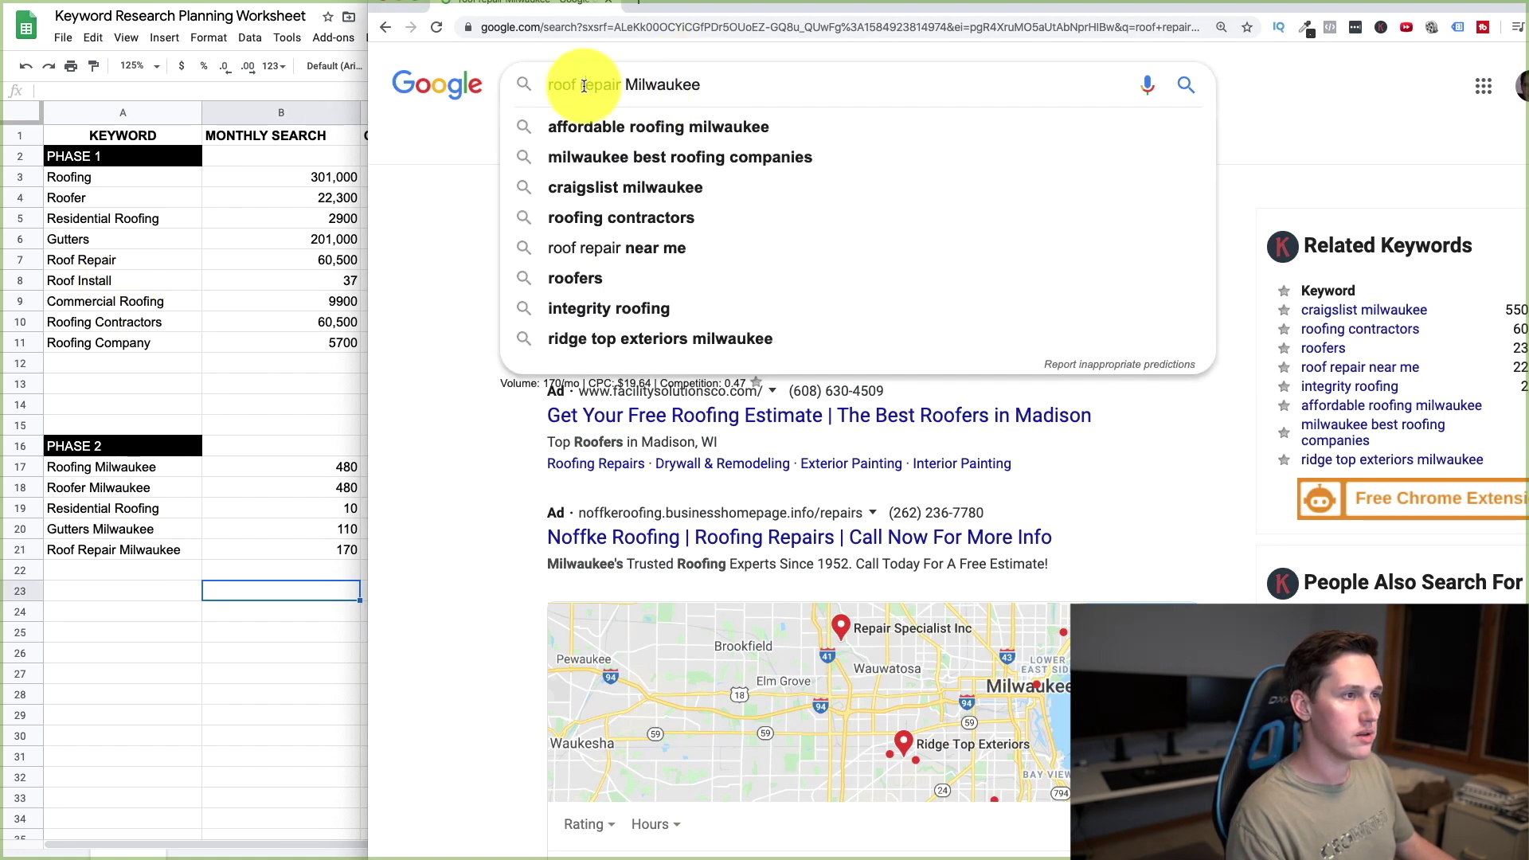
type("tall")
key("Return")
key("super+Tab")
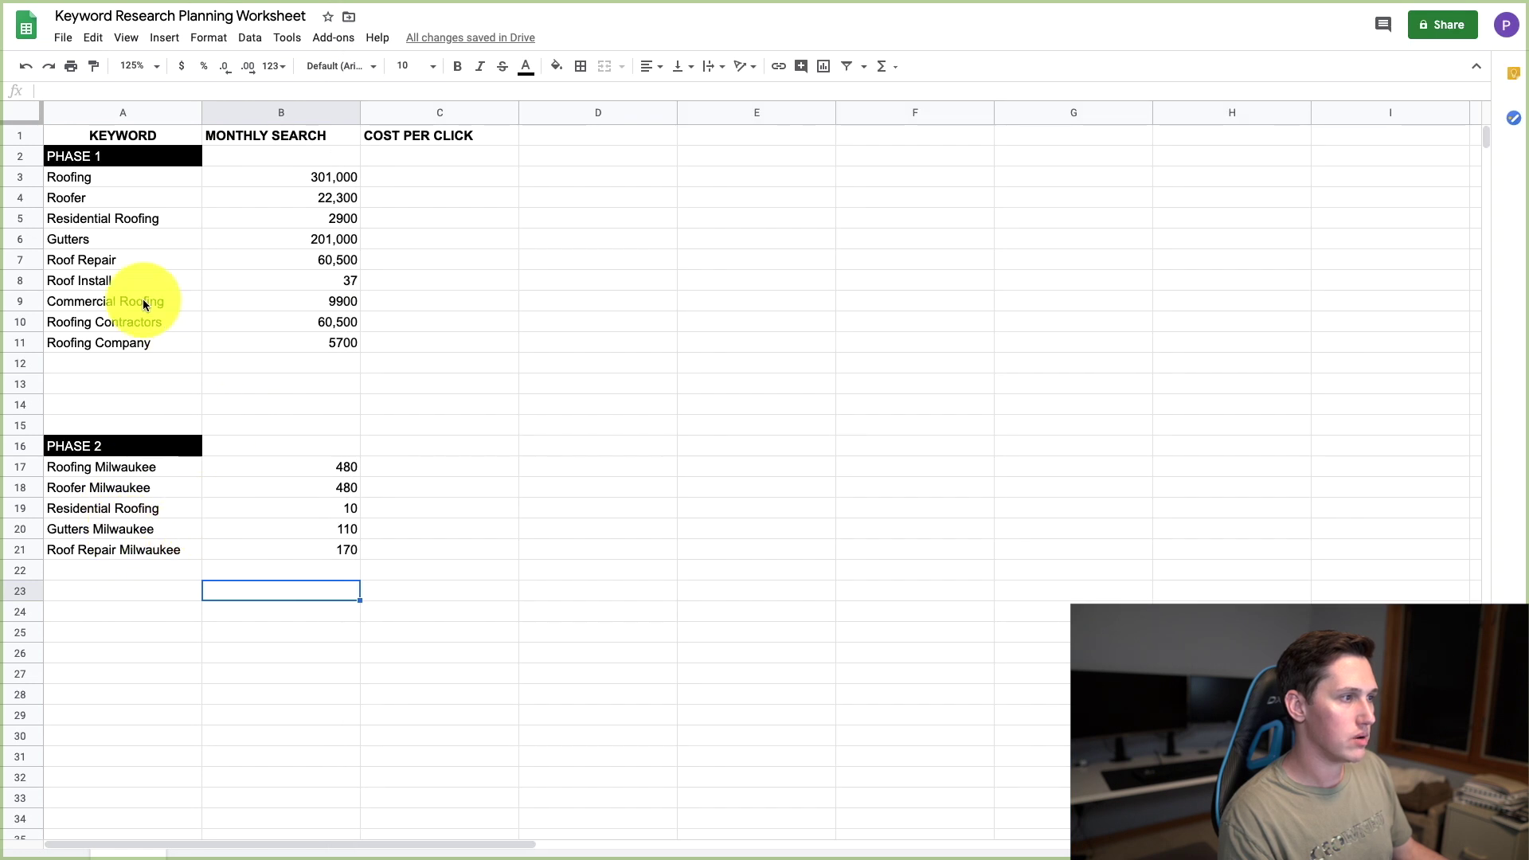
Search Google for commercial roofing Milwaukee and record commercial roofing milwaukee in A22 with a monthly search of 40
key("super+Tab")
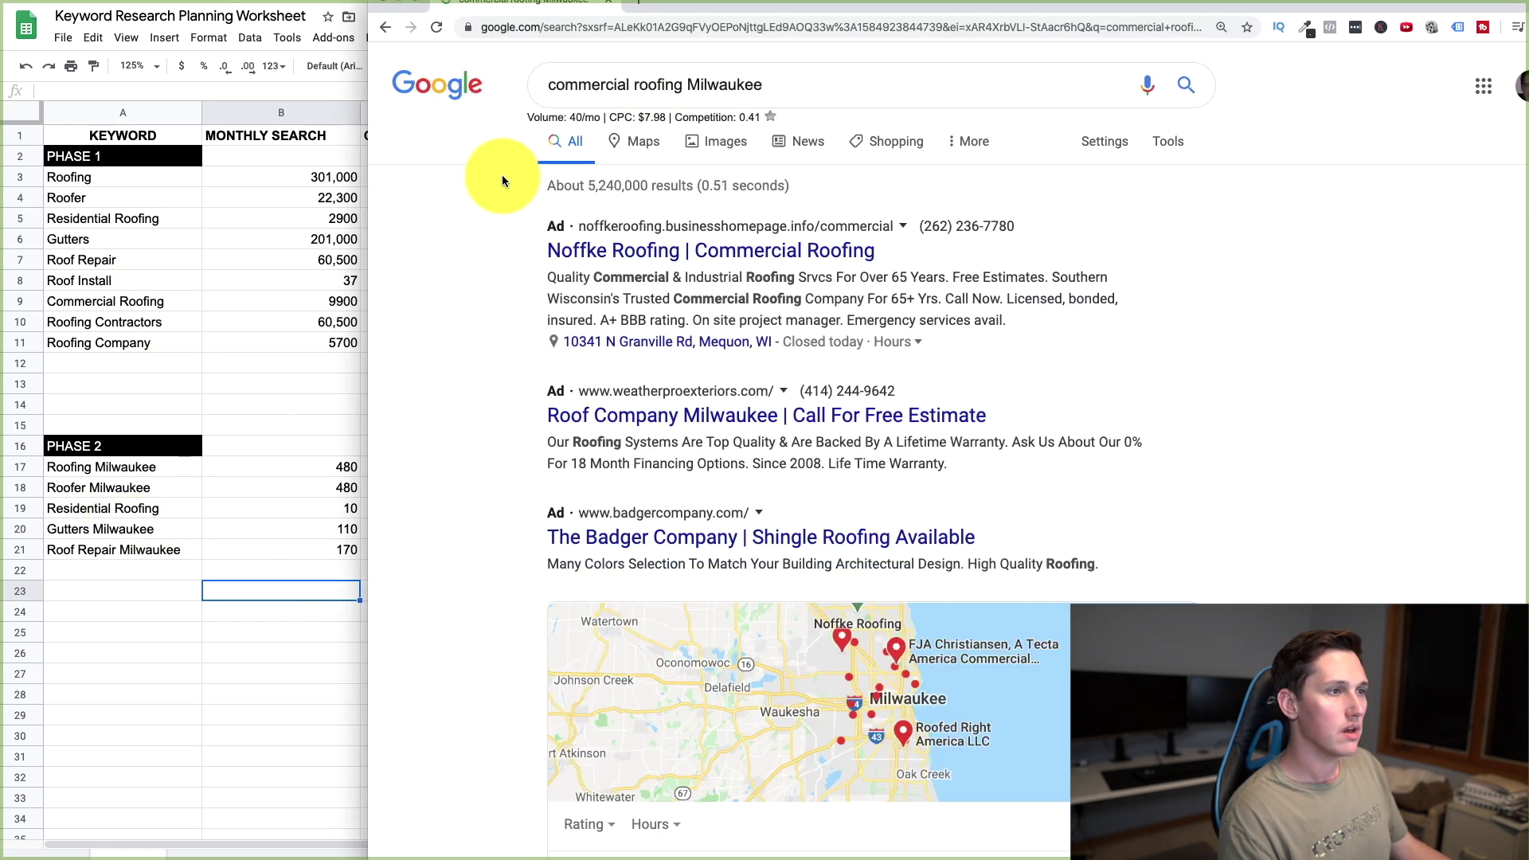
key("super+Tab")
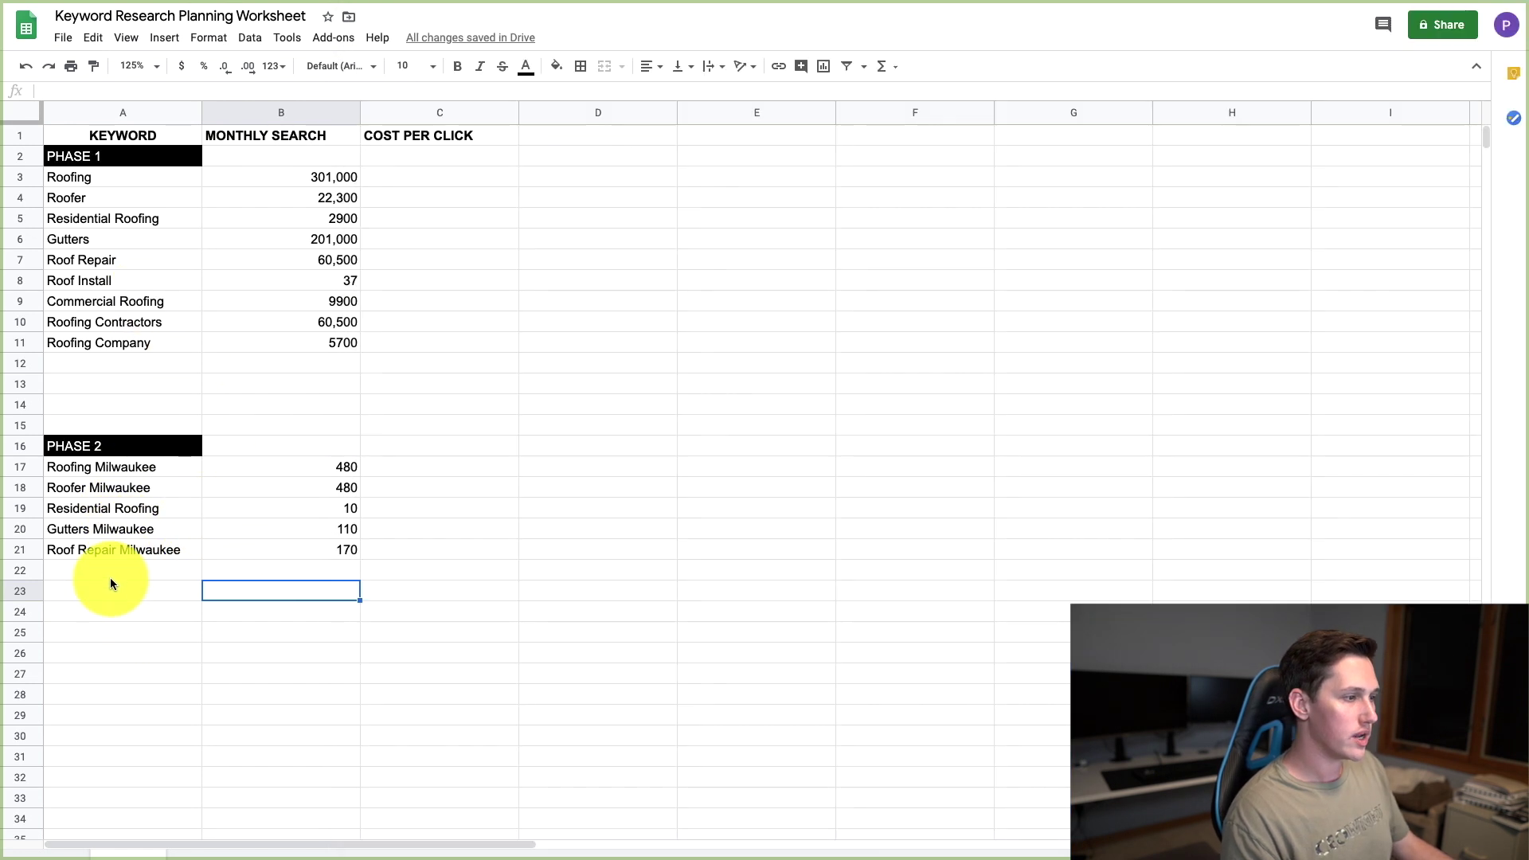
left_click(110, 574)
type("commercial roofing milwaukee")
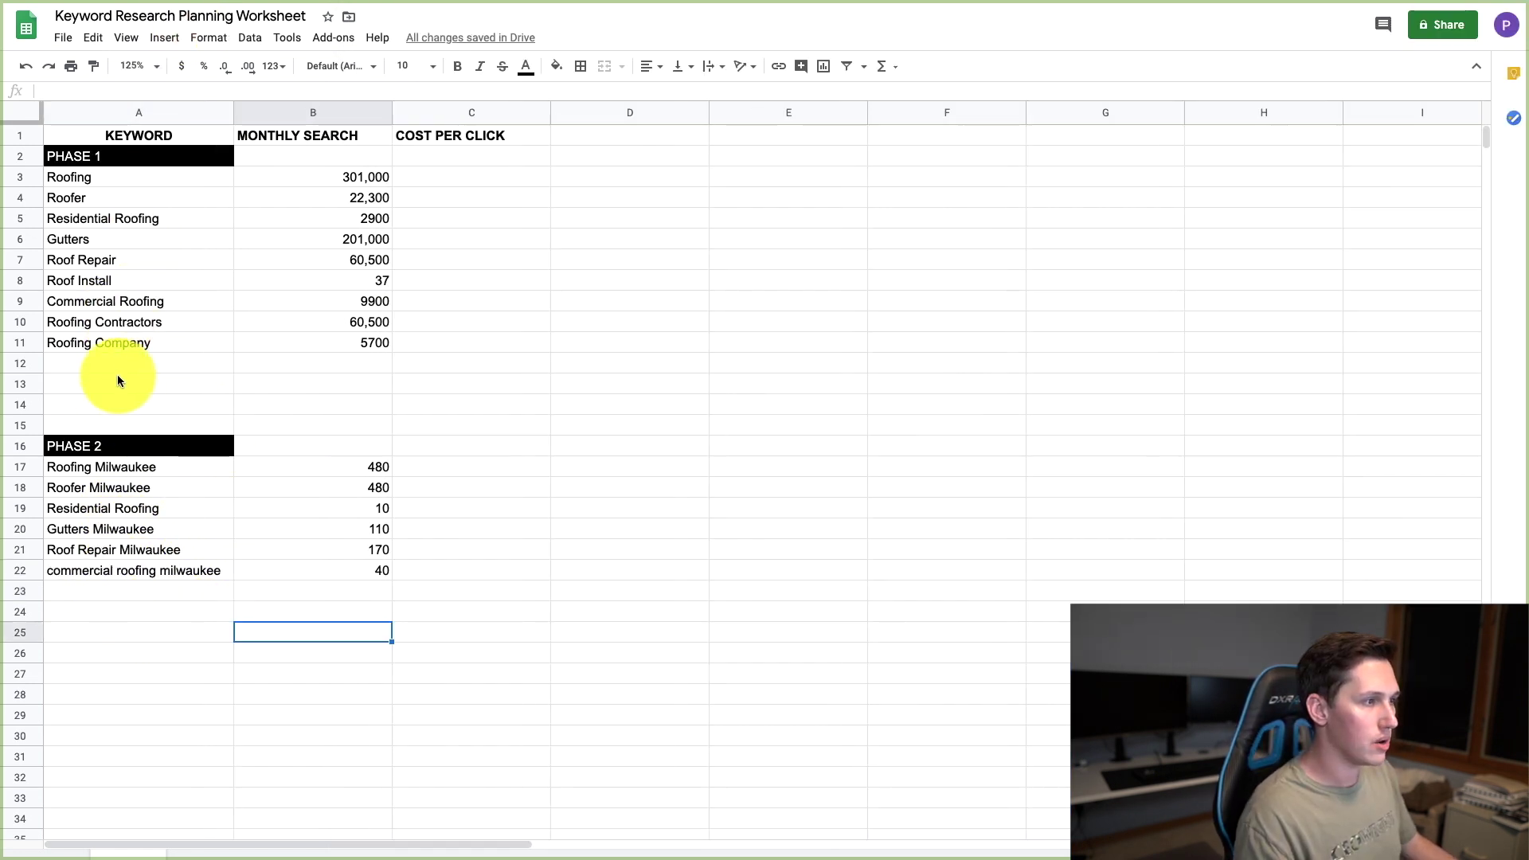
Search Google for roofing contractors Milwaukee and record Roofing Contractors Milwaukee in A23 with a monthly search of 260
key("super+Tab")
left_click(683, 86)
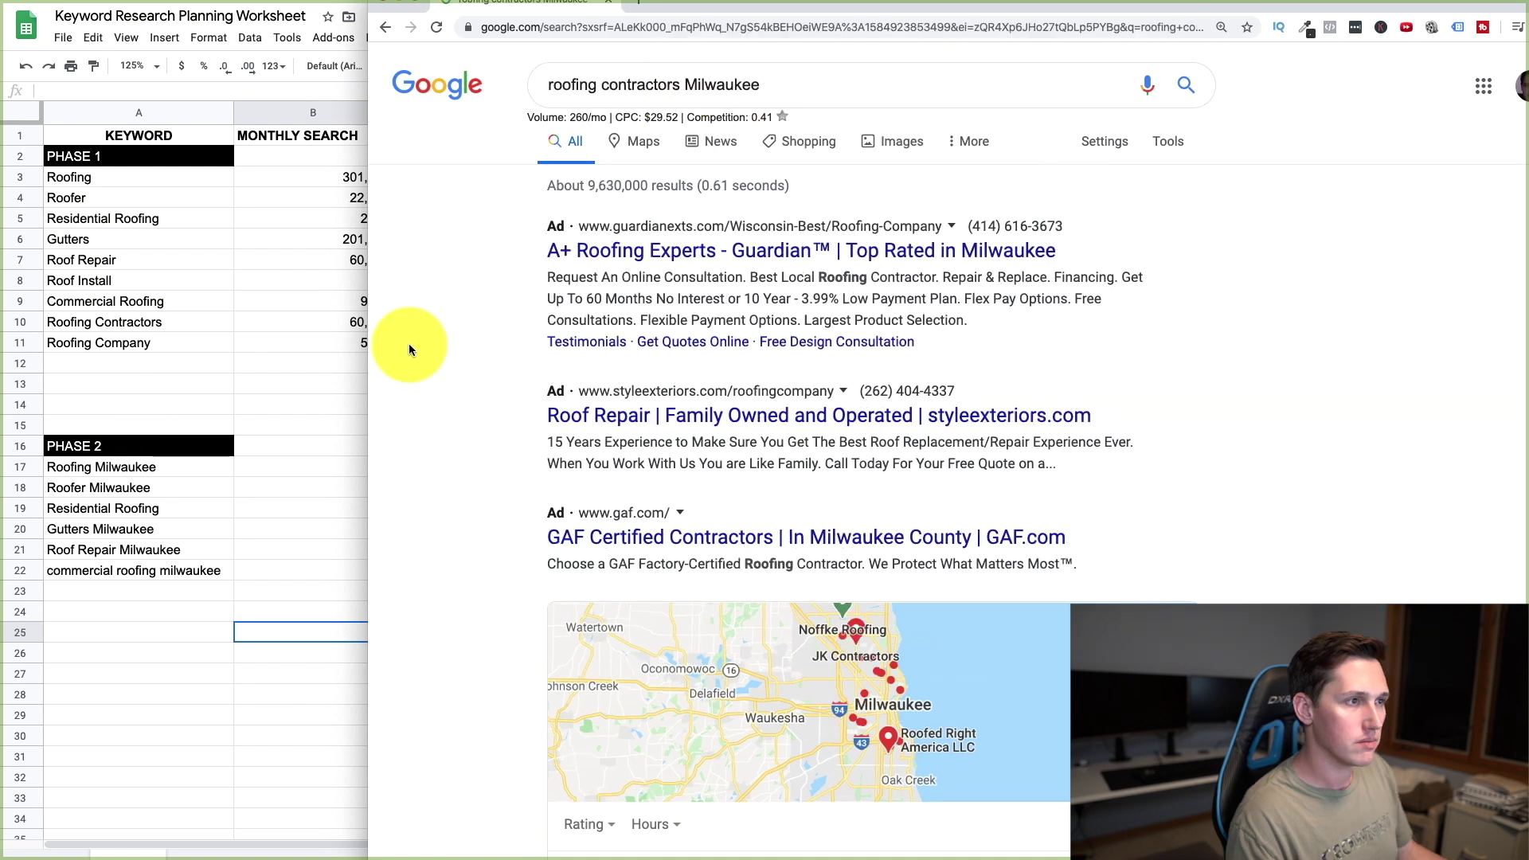
left_click(212, 636)
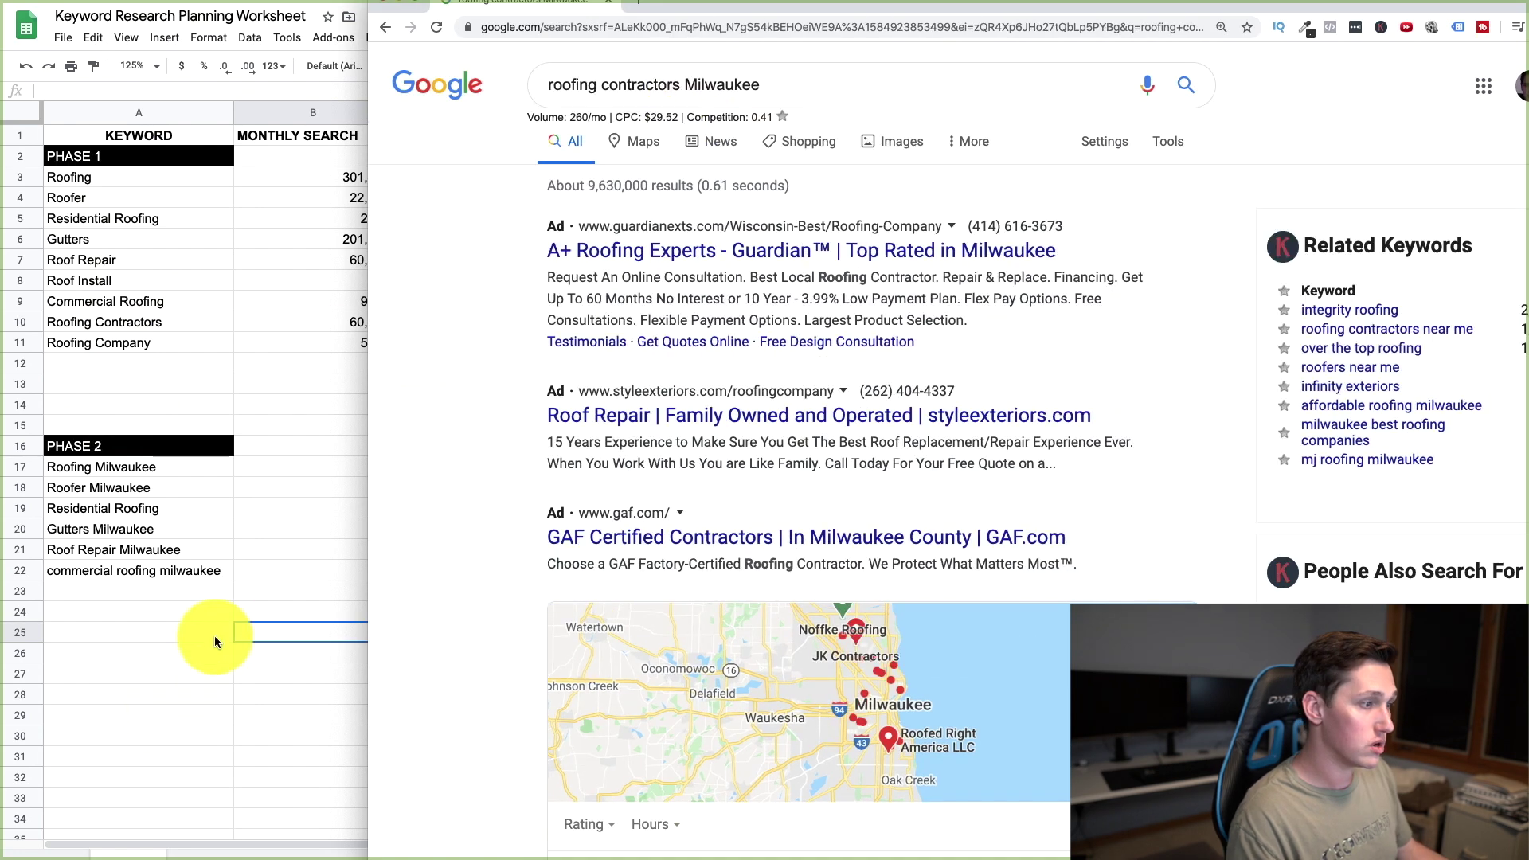
left_click(337, 576)
key("Down")
type("260")
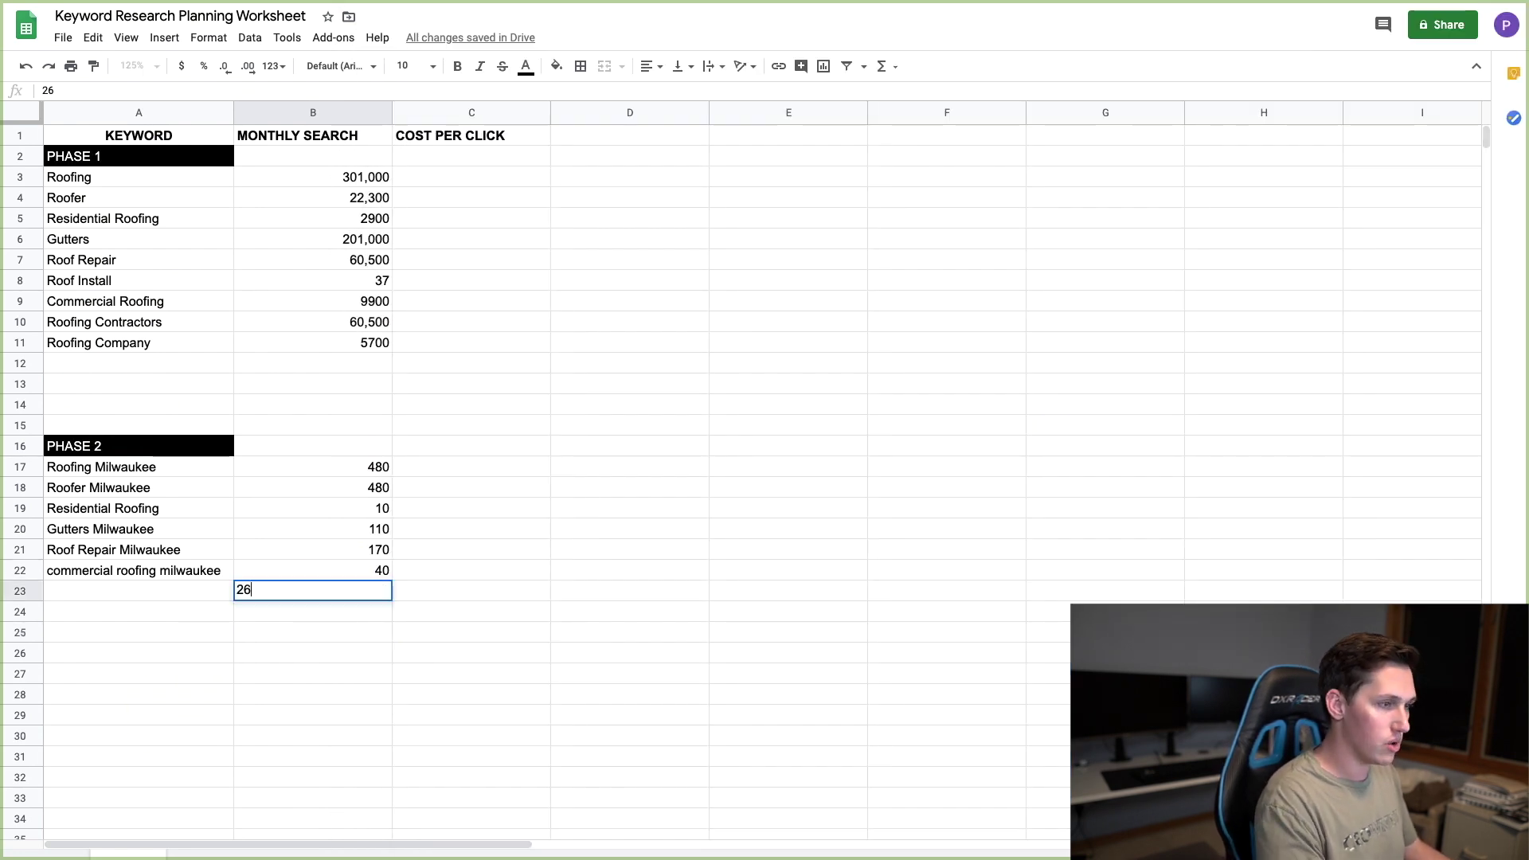
left_click(139, 597)
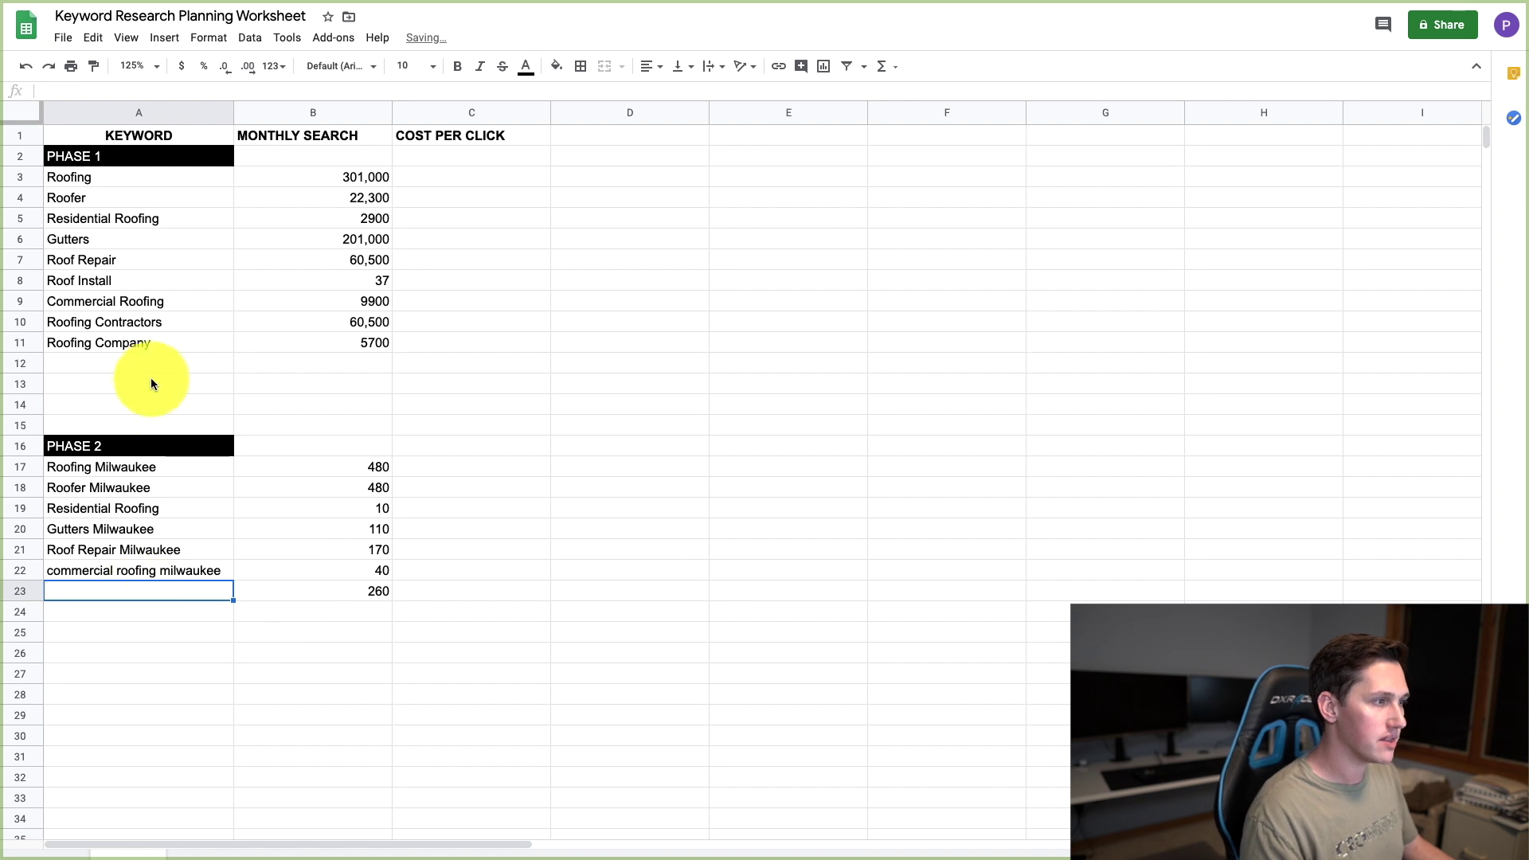
type("Roofing Contractors Milwaukee")
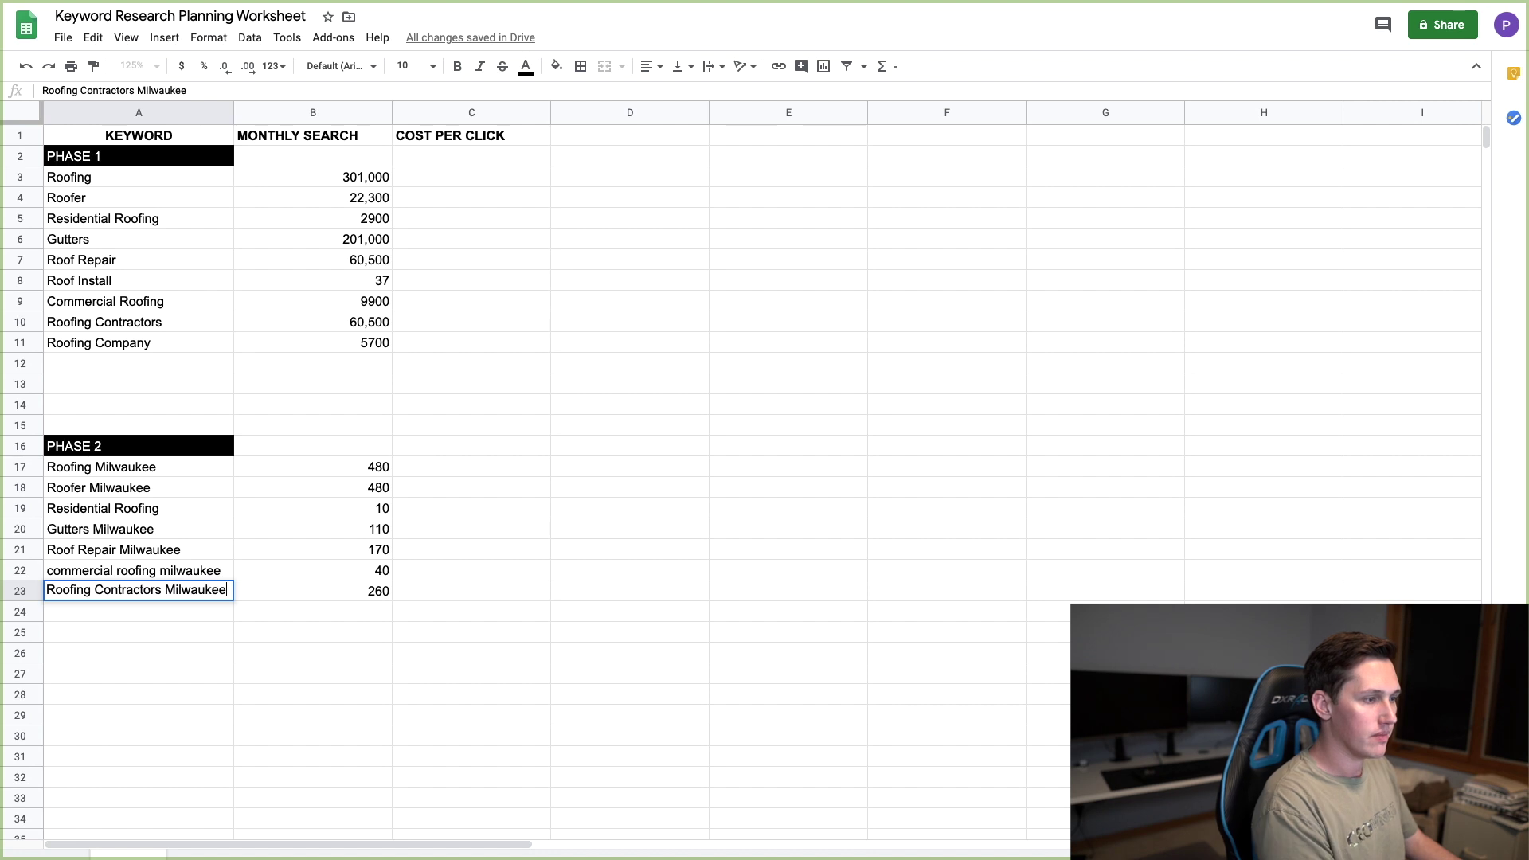
key("Return")
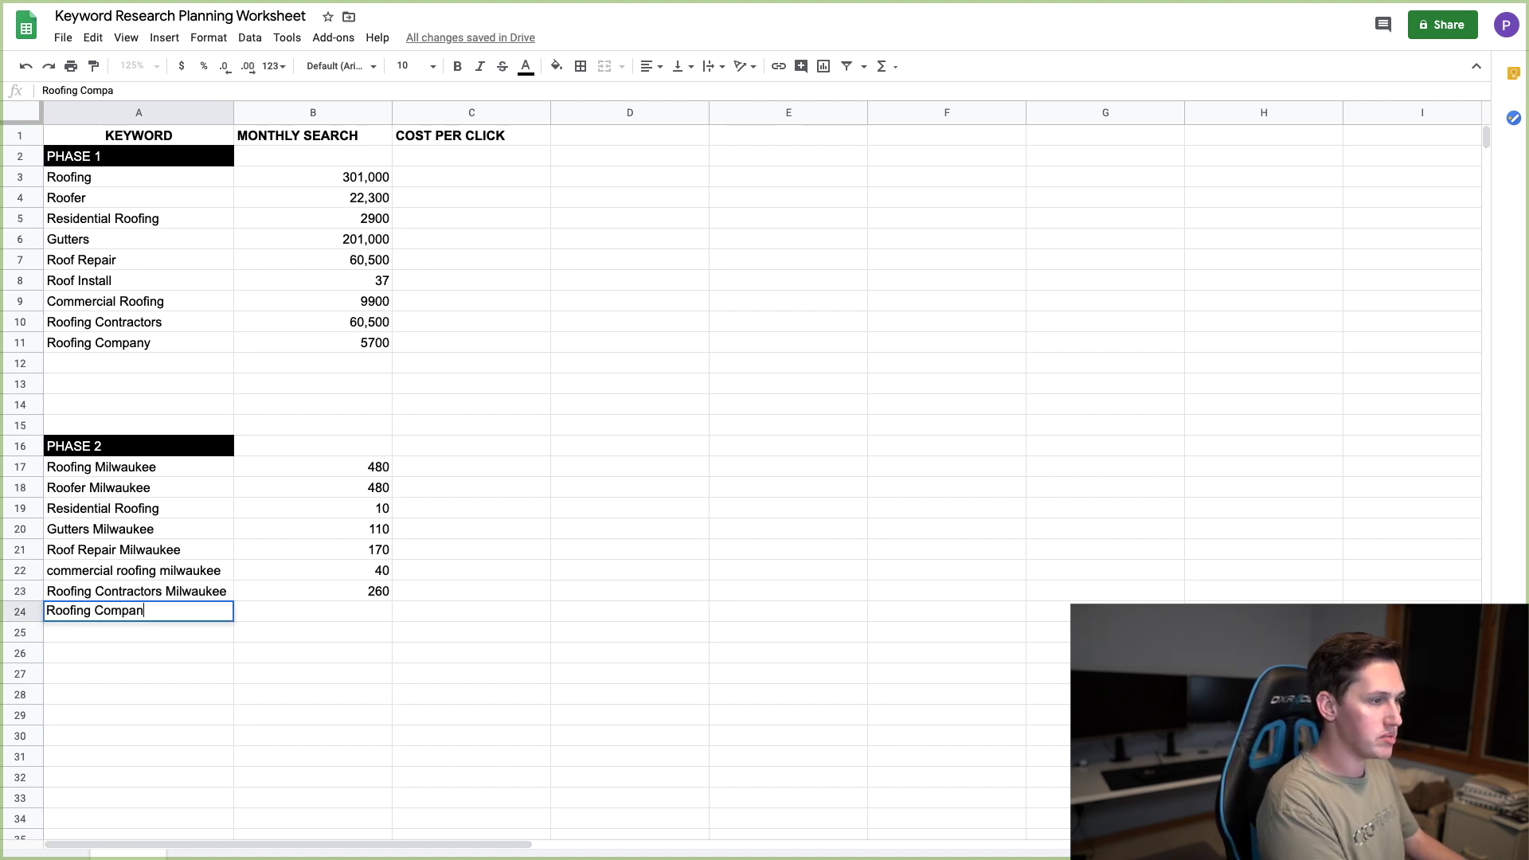
Add Roofing Company Milwaukee in A24, look up its volume on Google and record a monthly search of 170
key("Tab")
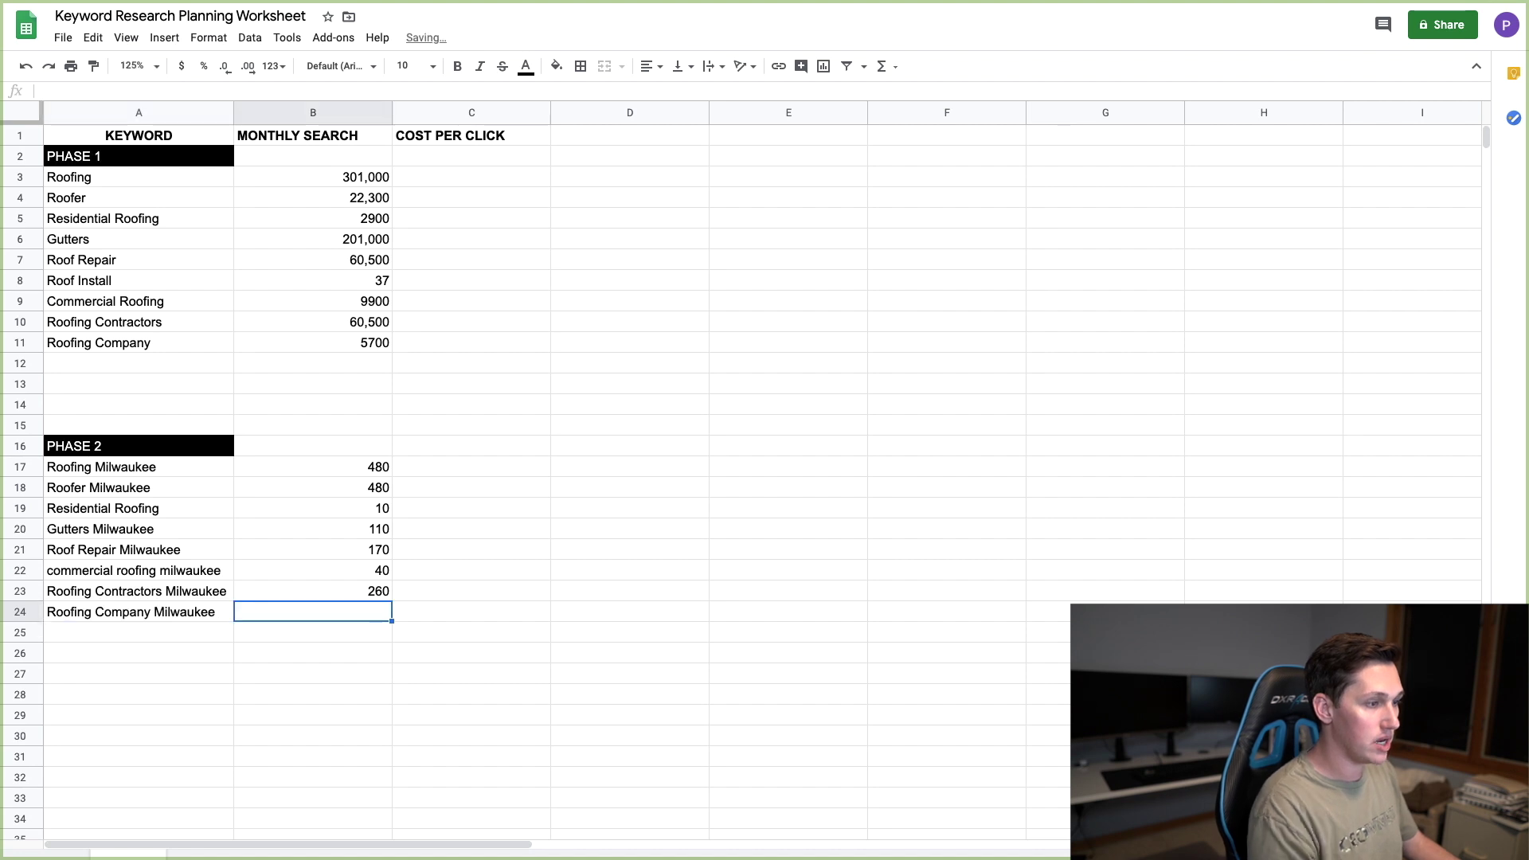
key("super+Tab")
left_click(638, 79)
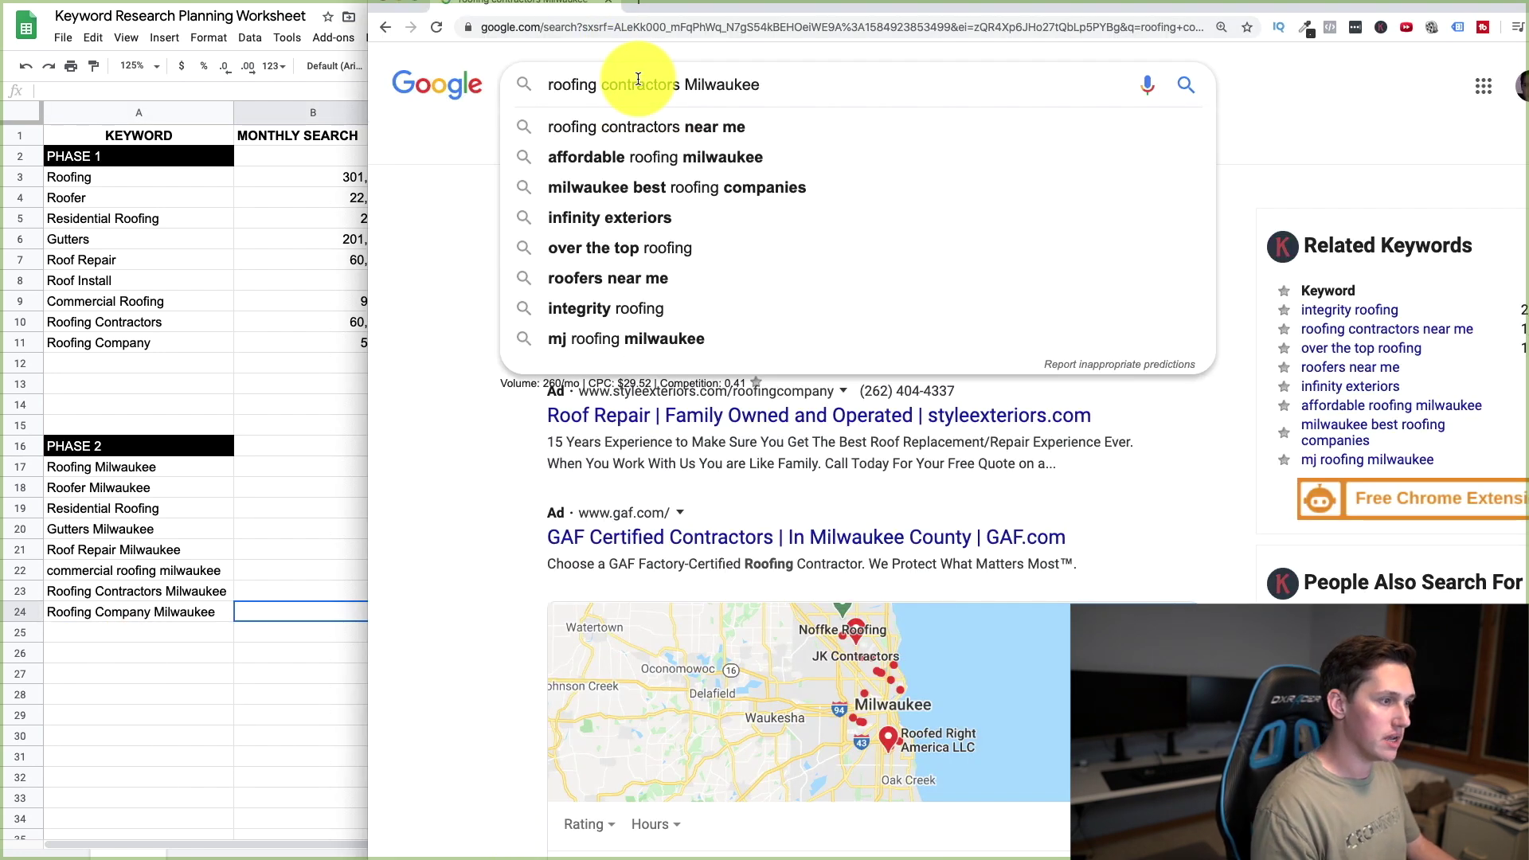
type("c")
key("super+Tab")
type("170")
key("Return")
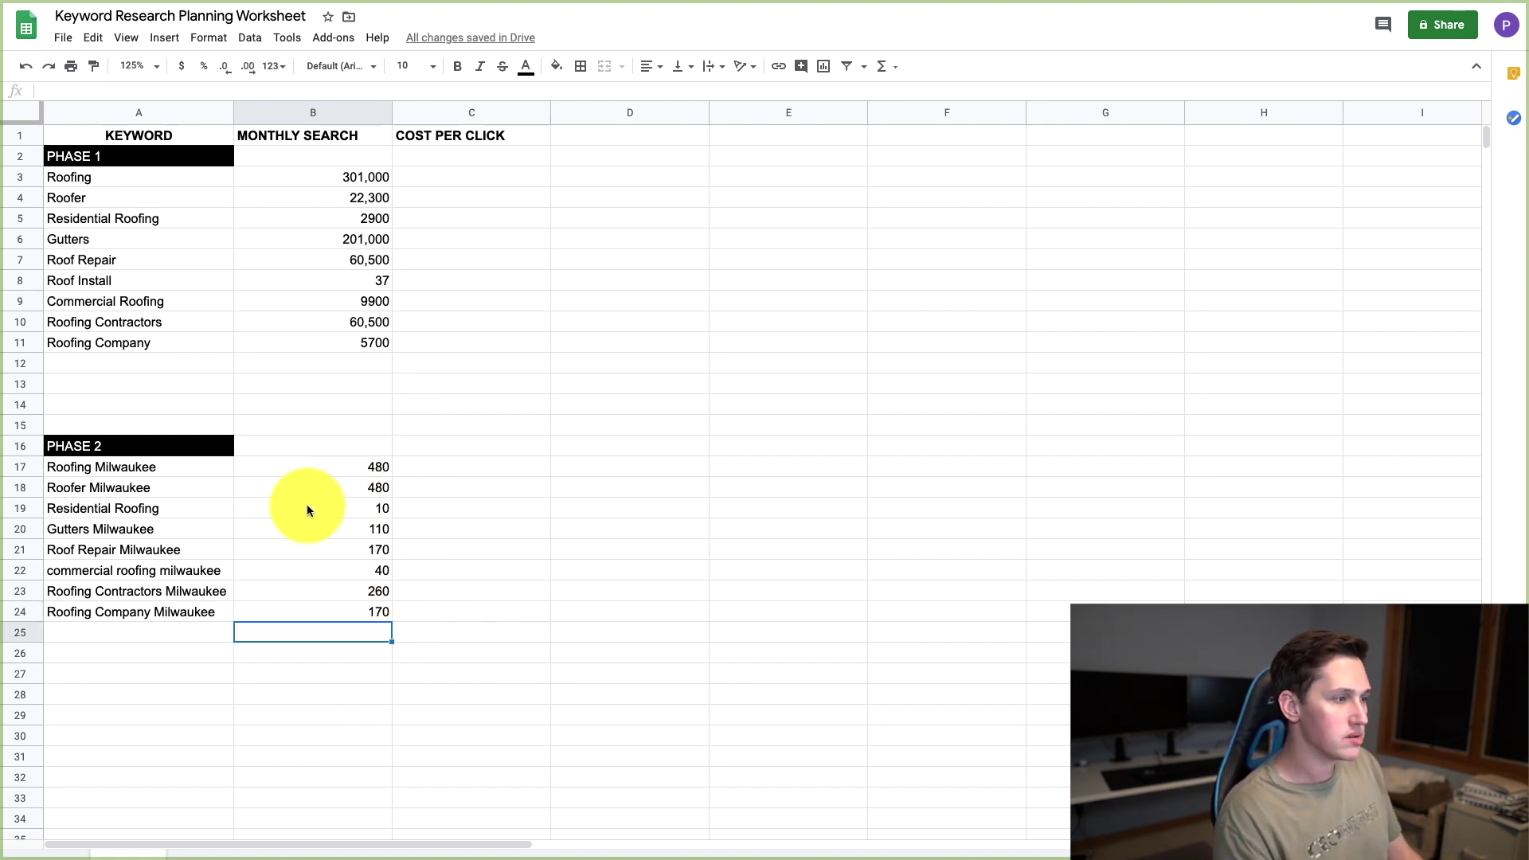
Review the Phase 2 keywords and their monthly searches, highlighting the roofing, contractor, repair and company rows
left_click(364, 475)
left_click_drag(181, 460, 319, 497)
left_click(17, 593)
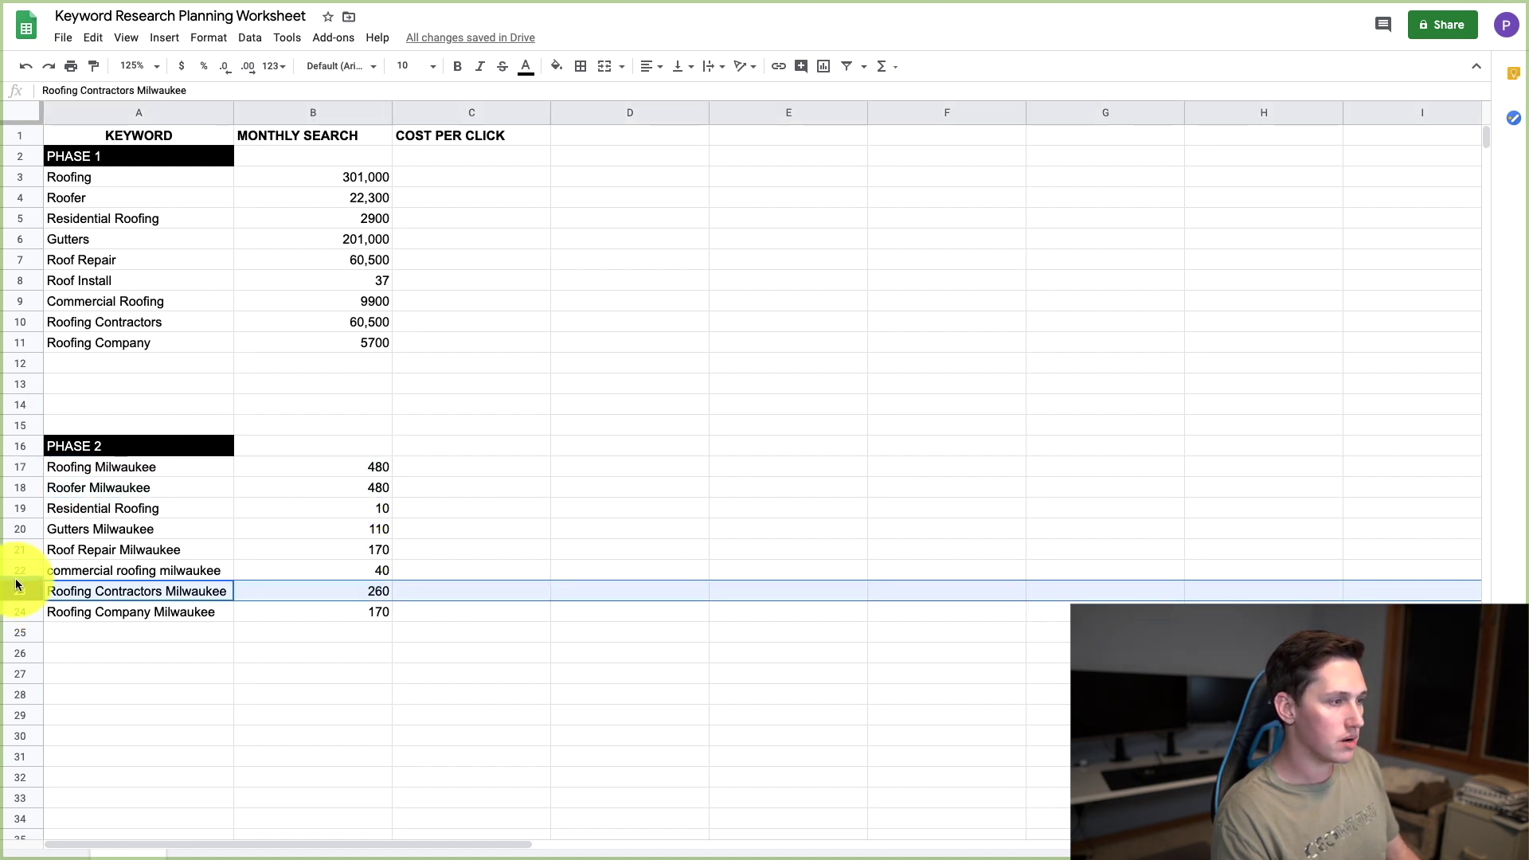
left_click(17, 550)
left_click(21, 618)
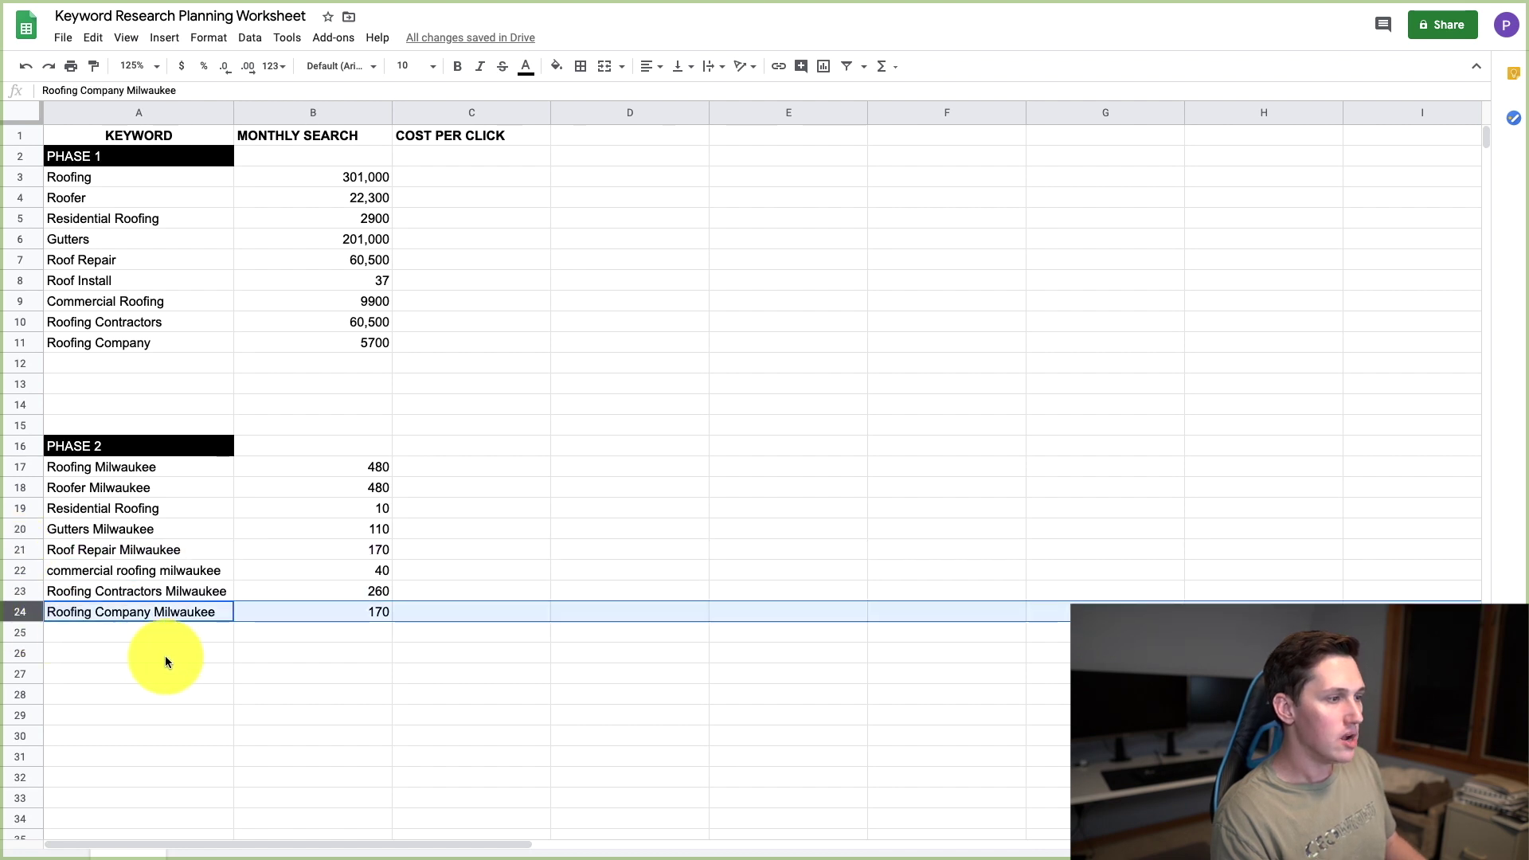
left_click(167, 658)
Examine the Related Keywords and People Also Search For lists and the search suggestions for roofing company Milwaukee on Google
key("super+Tab")
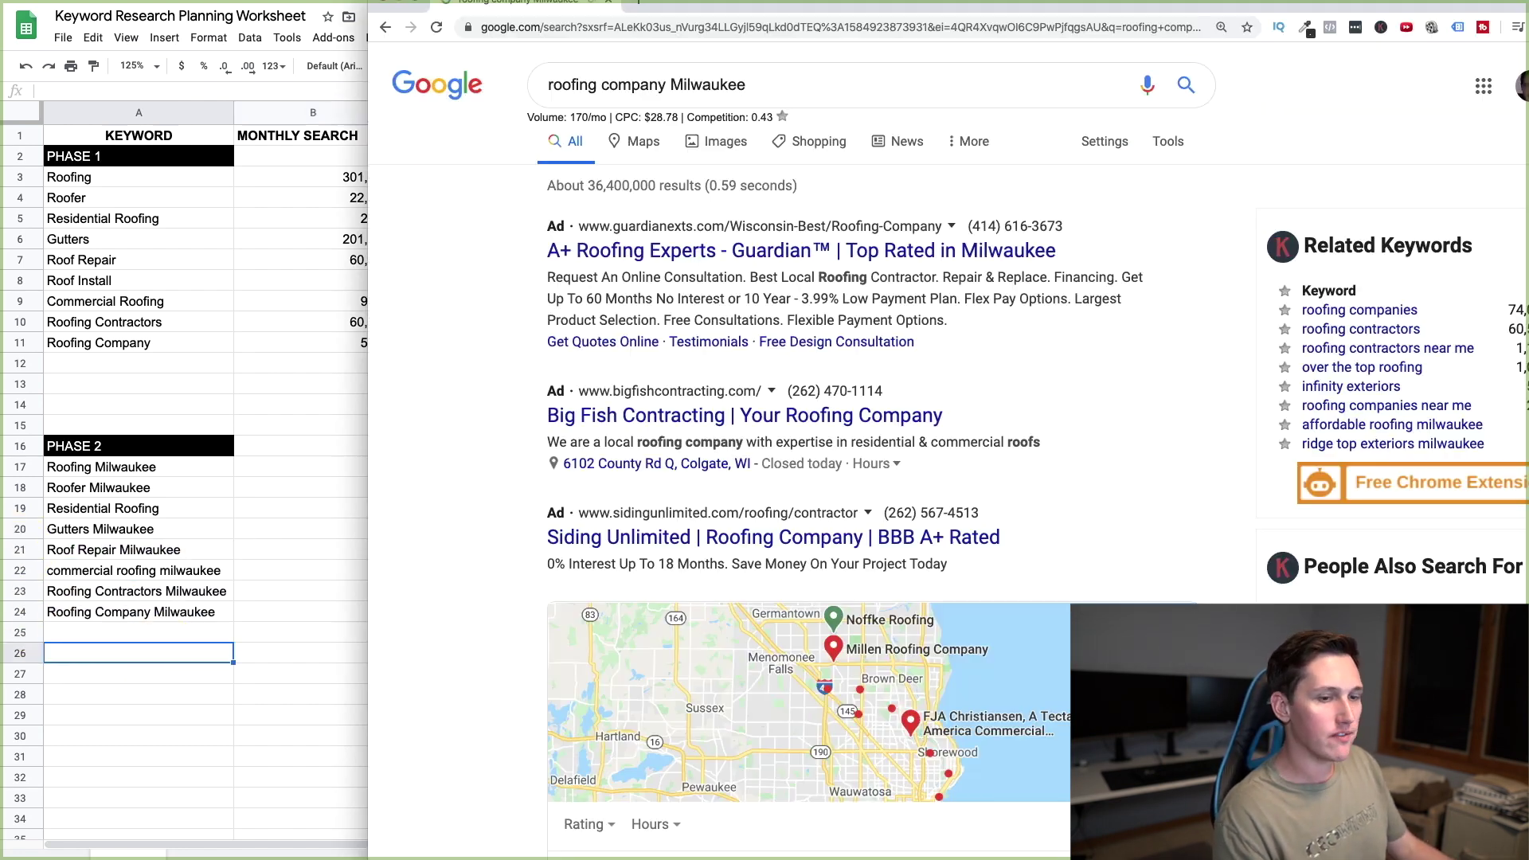
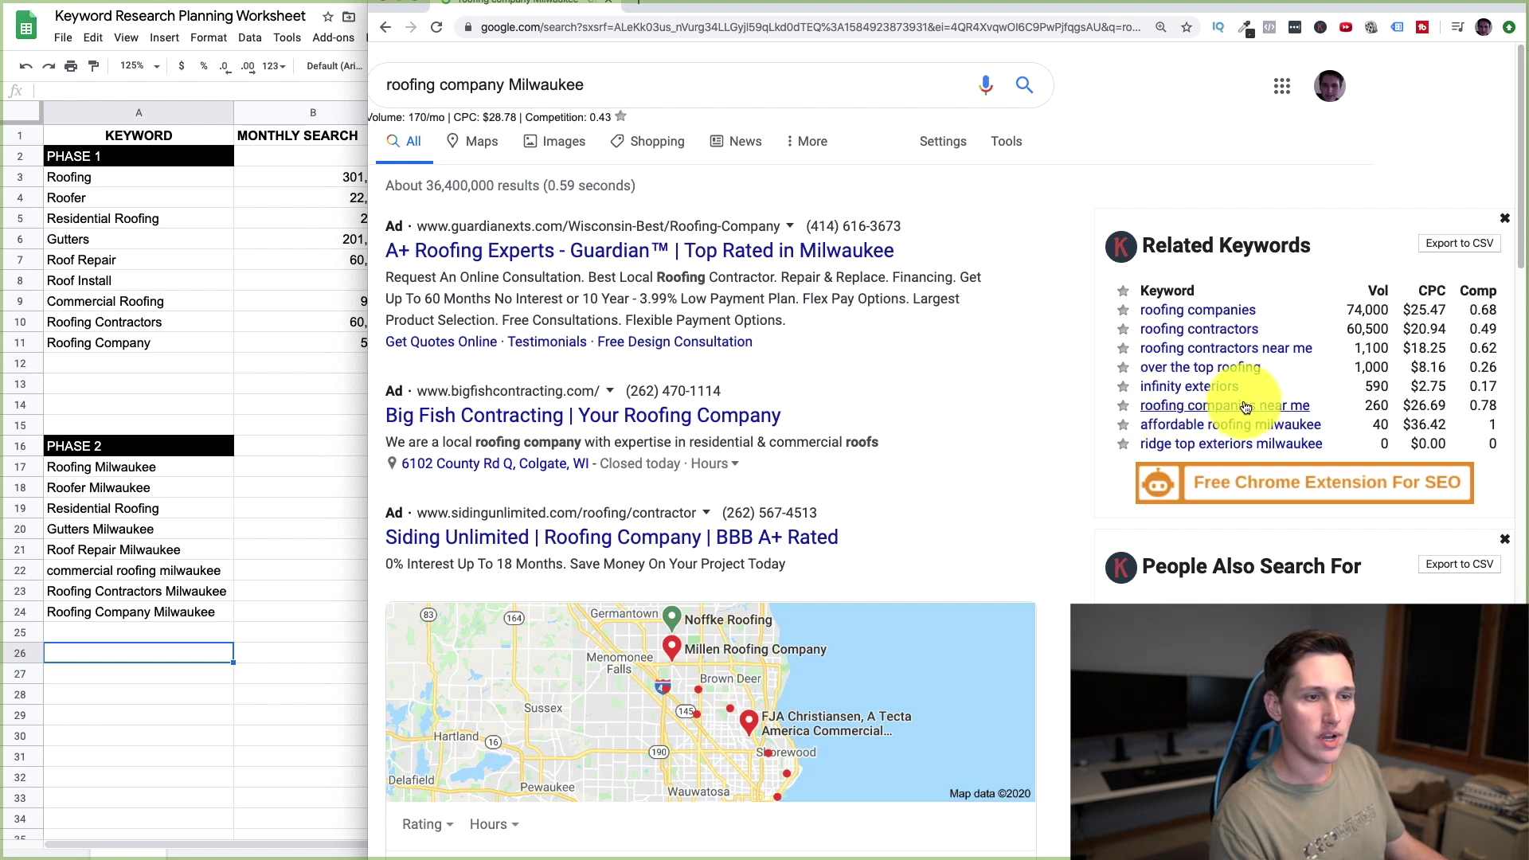
scroll(1219, 462, "down", 3)
scroll(1197, 541, "down", 1)
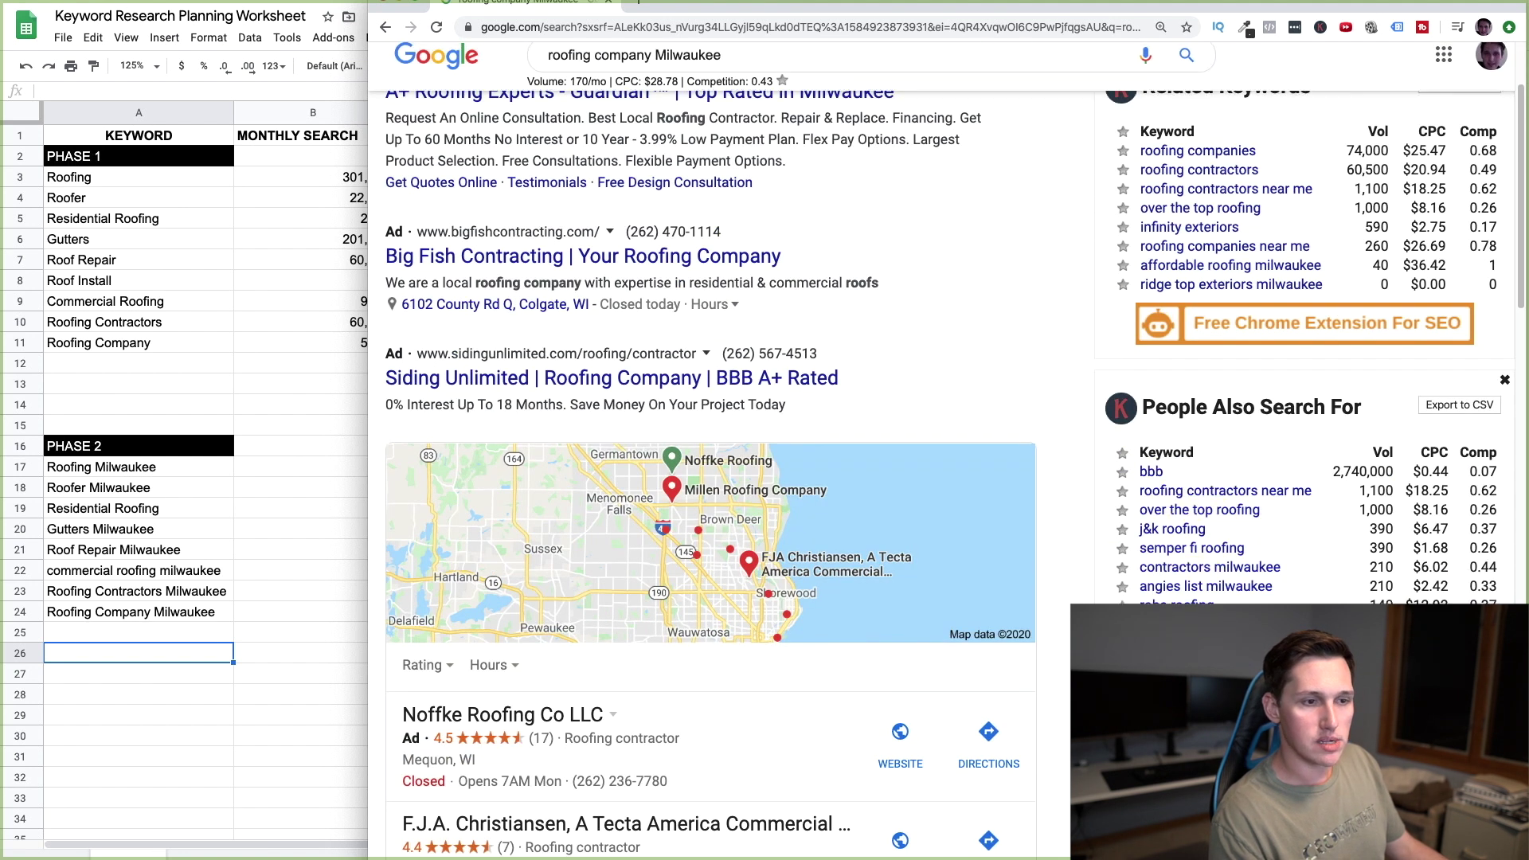
scroll(1183, 526, "down", 1)
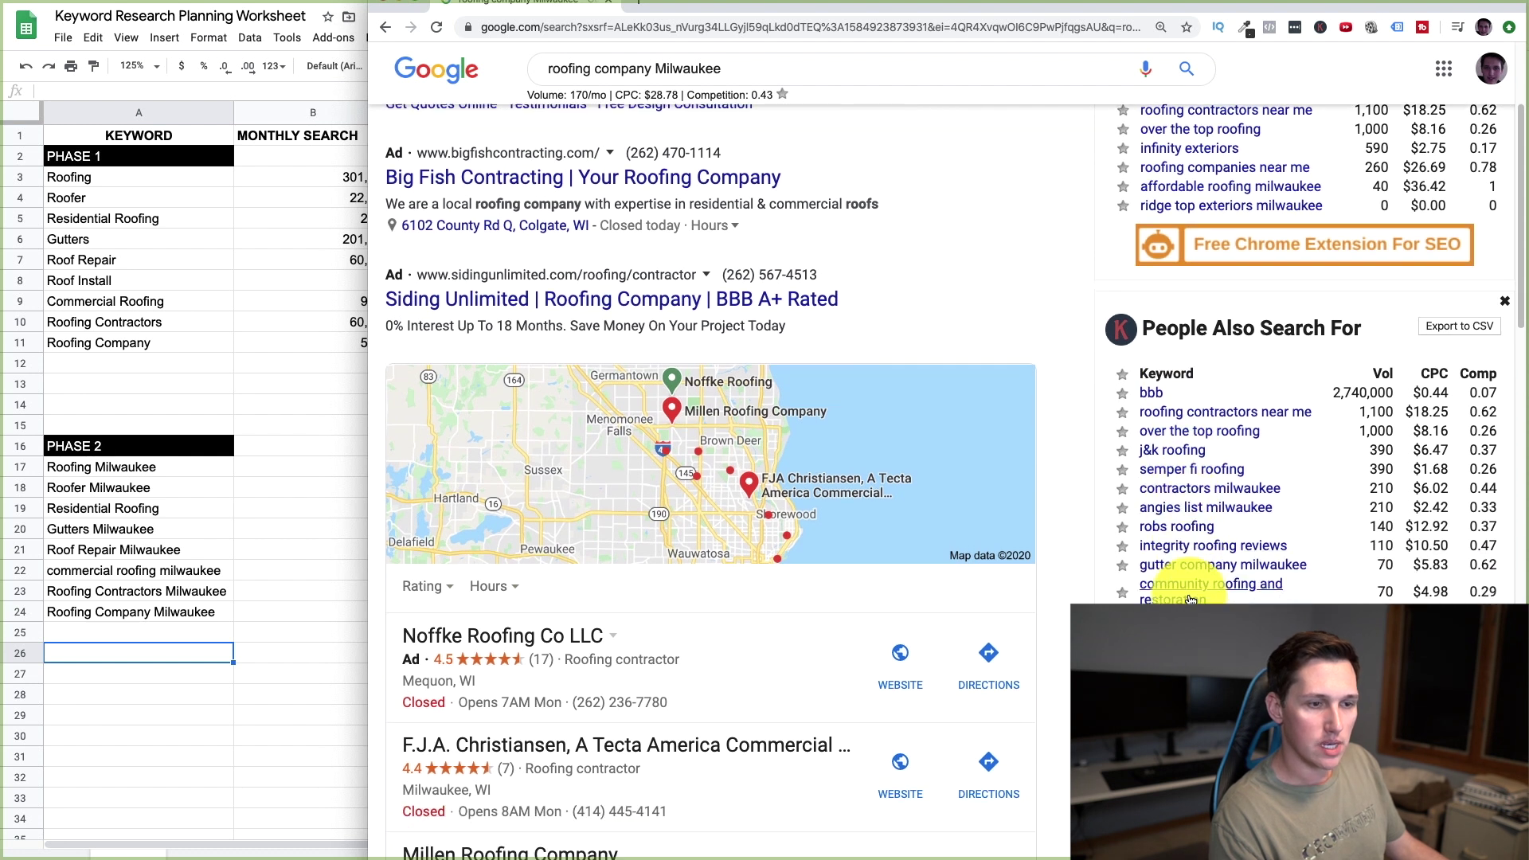
scroll(948, 483, "down", 1)
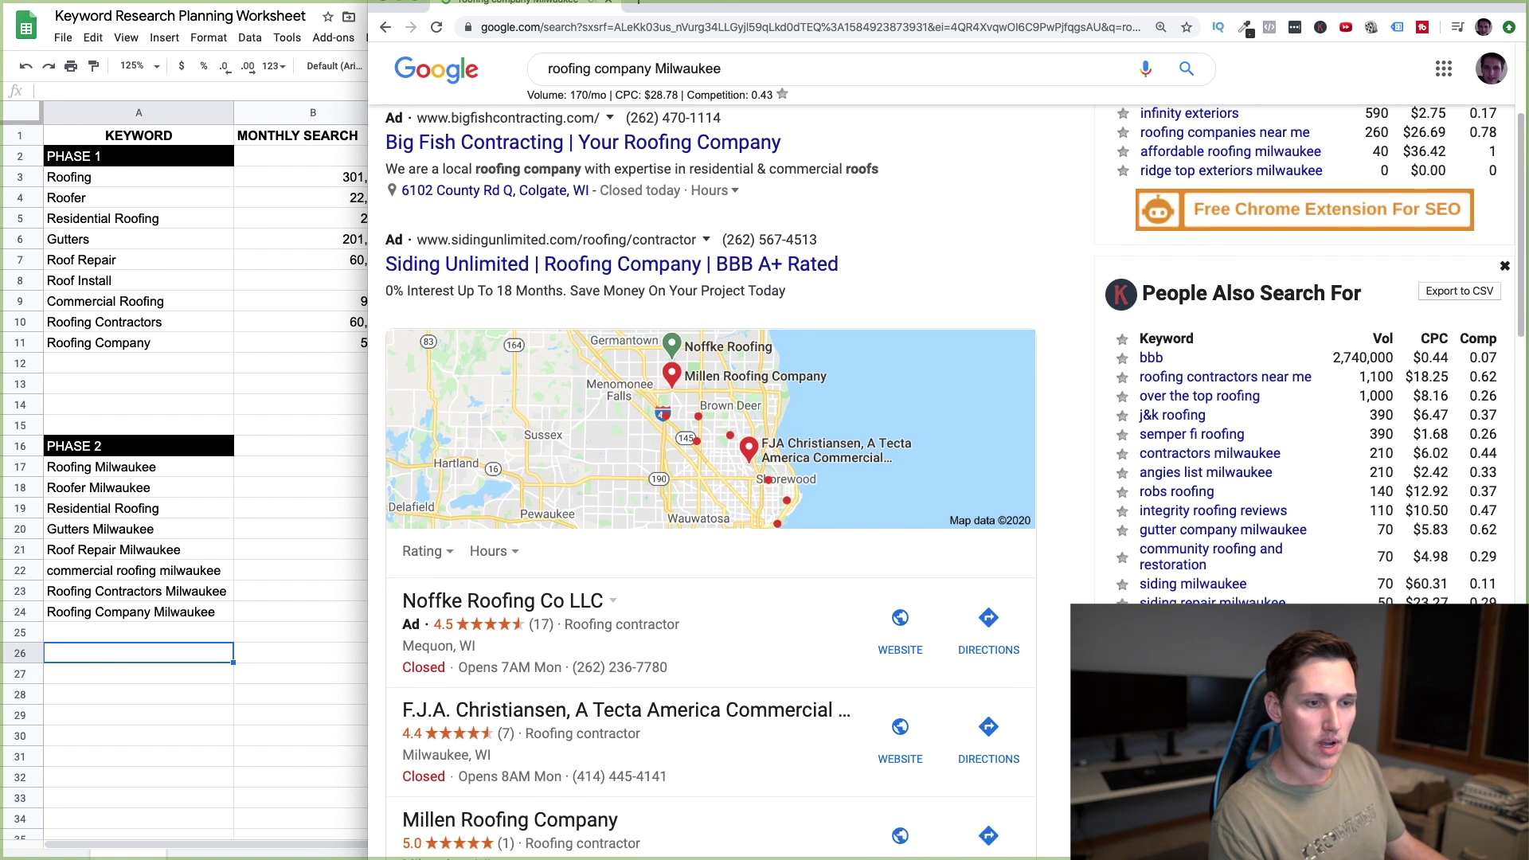
scroll(948, 484, "down", 8)
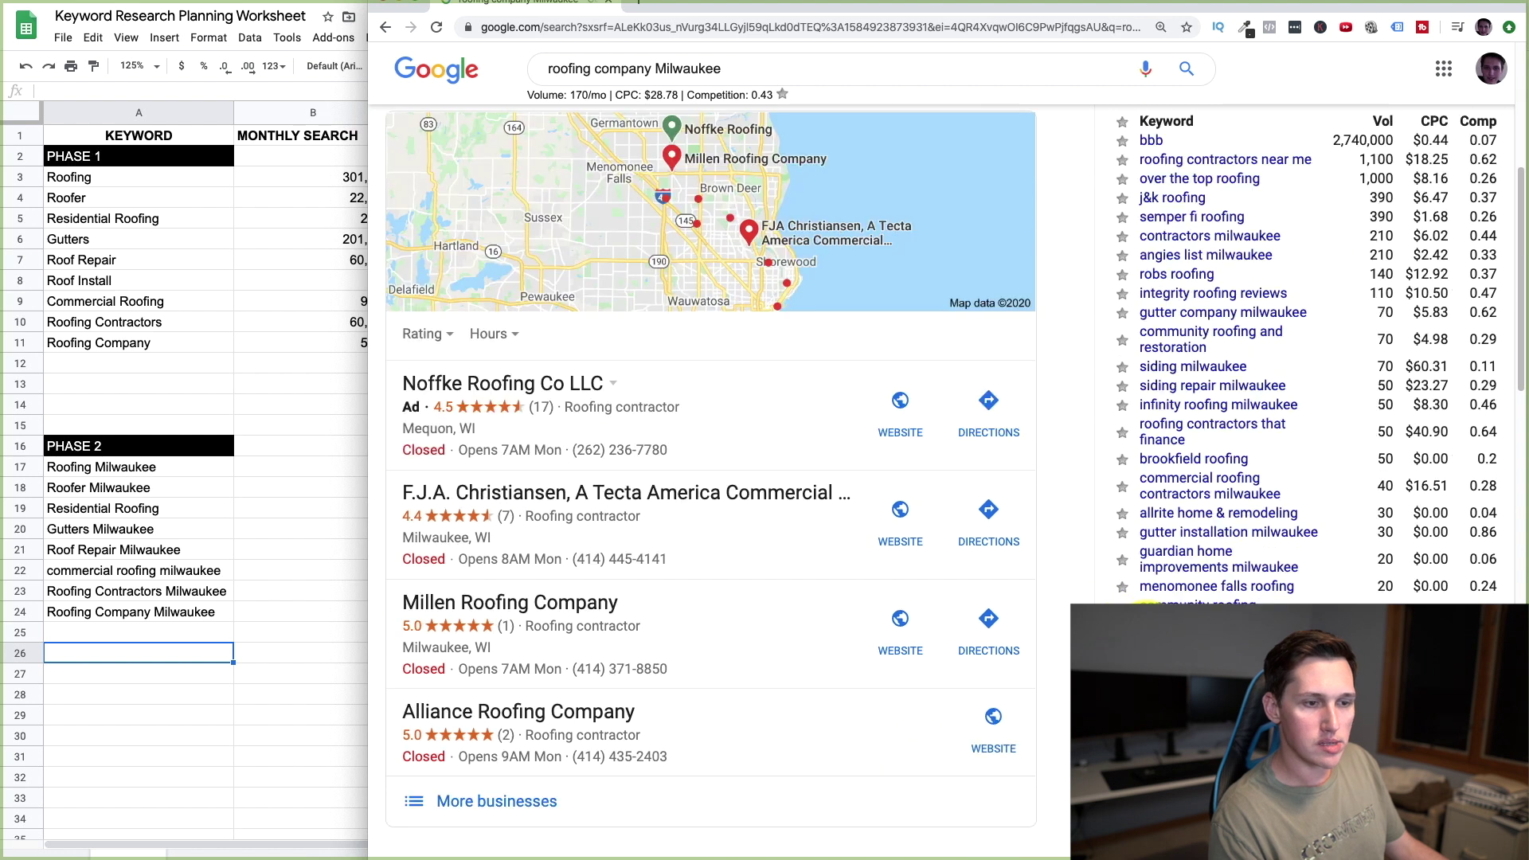
scroll(948, 649, "up", 10)
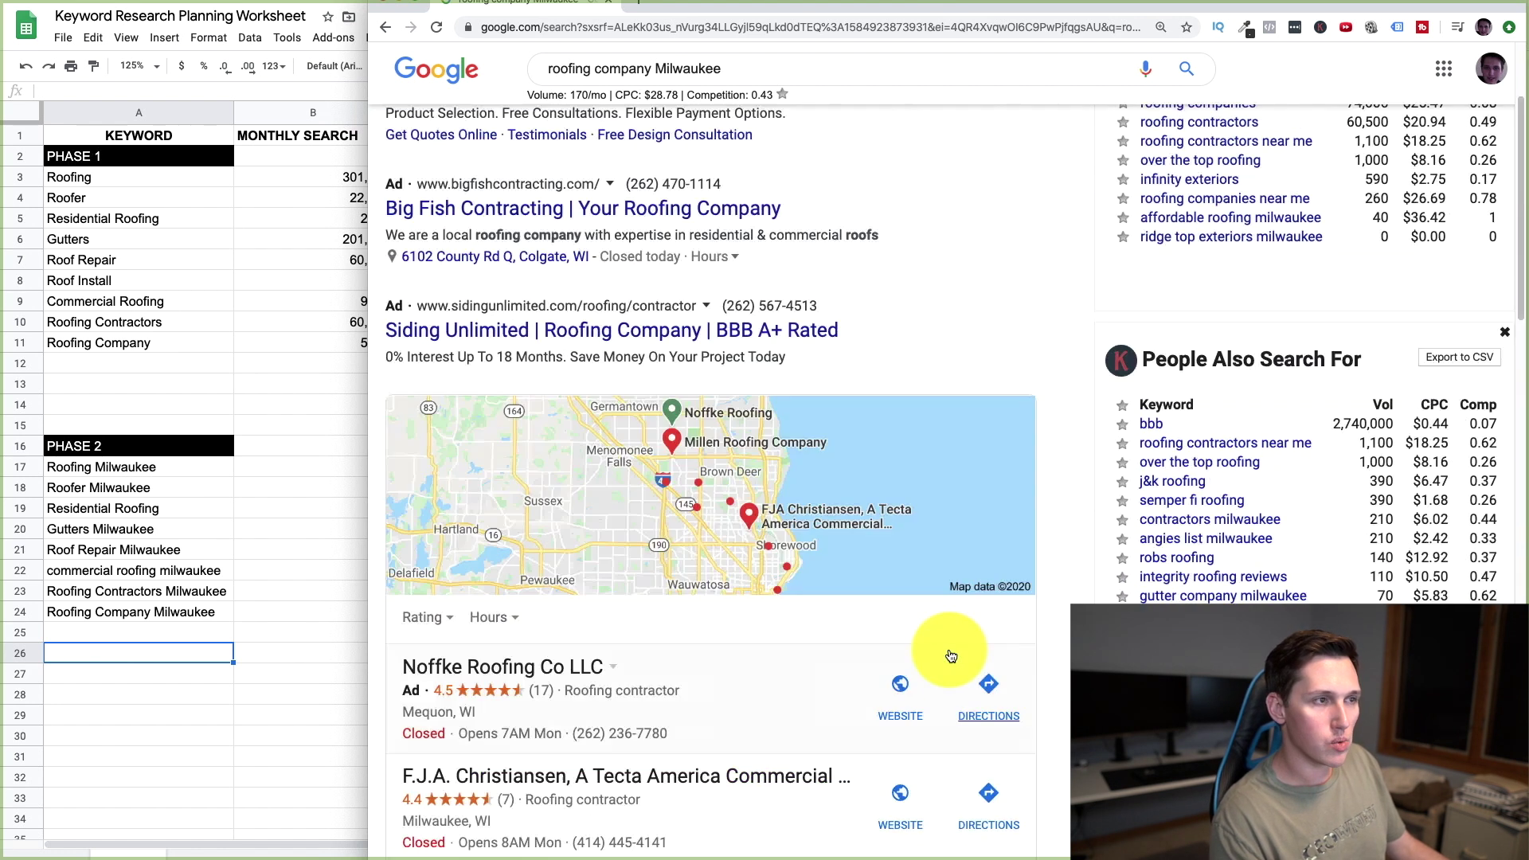
left_click(601, 86)
scroll(941, 458, "left", 3)
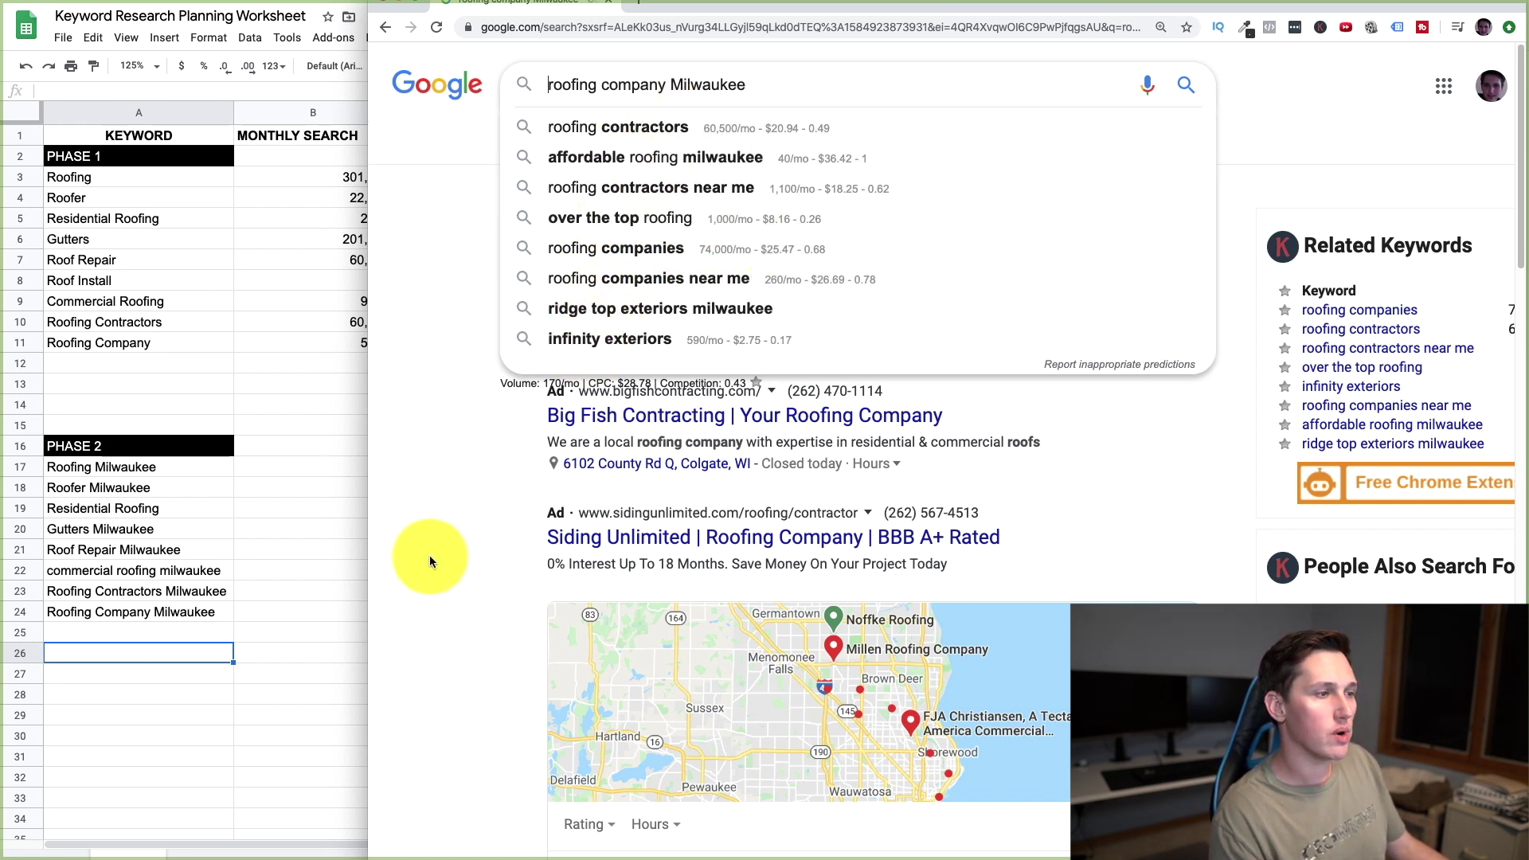
left_click(406, 561)
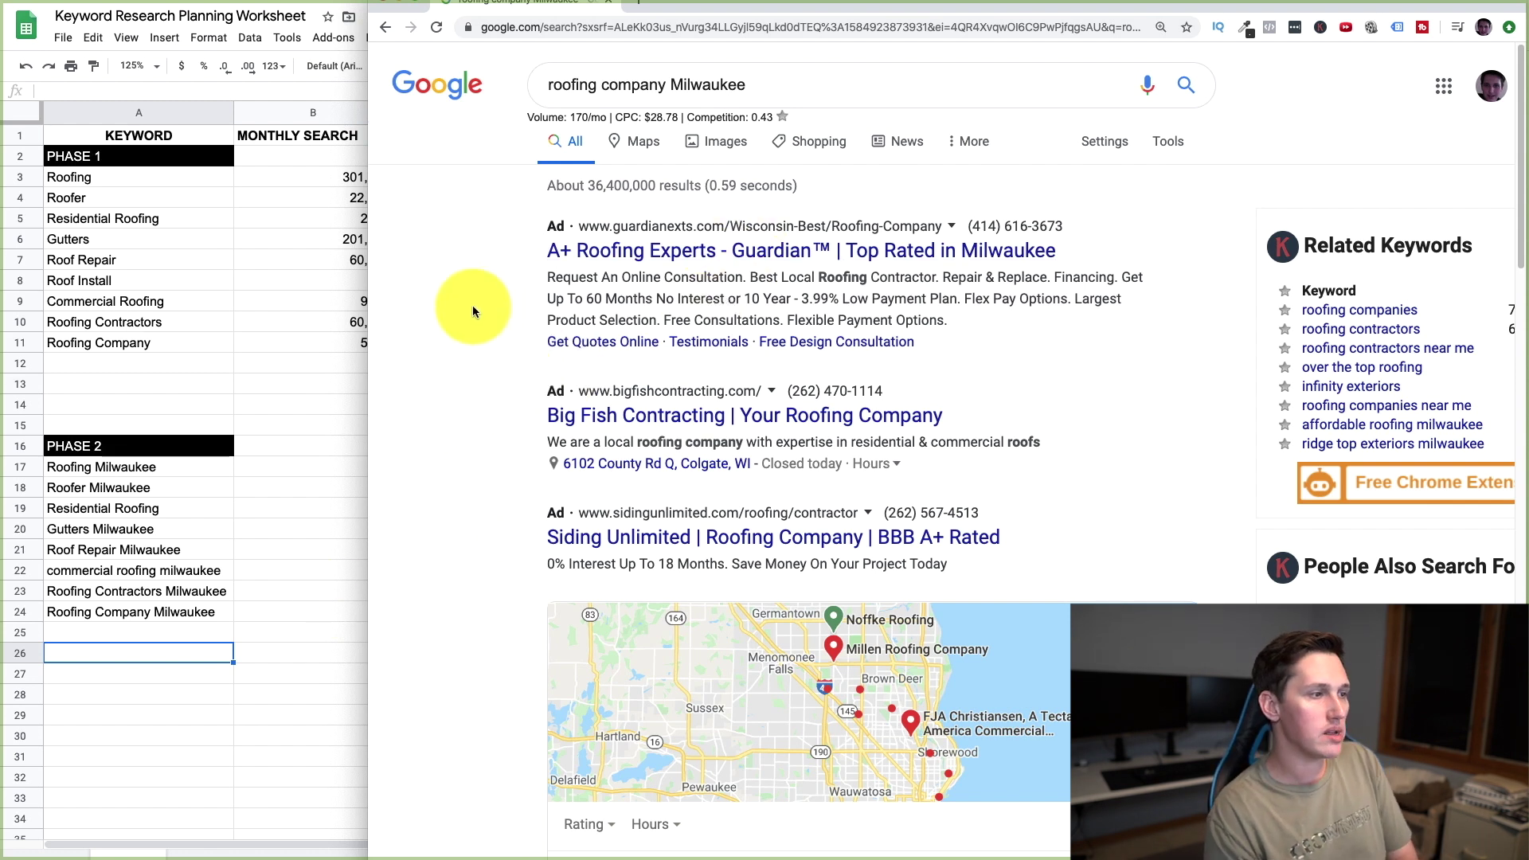
Look up the cost per click of roofing company Milwaukee on Google and record 28.78 in C24
left_click(311, 460)
key("super+Tab")
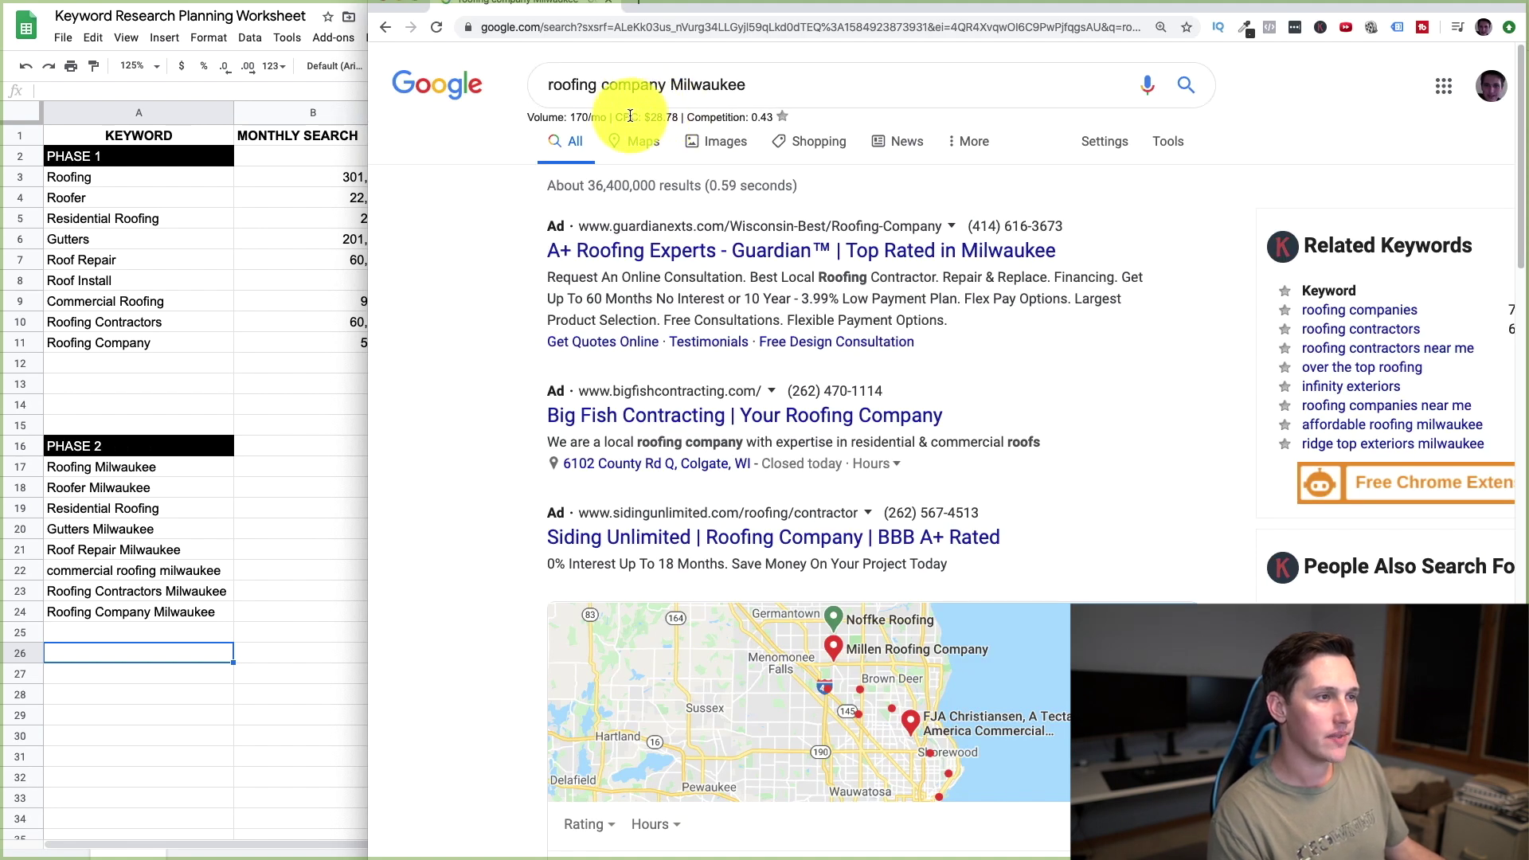
left_click_drag(615, 117, 677, 117)
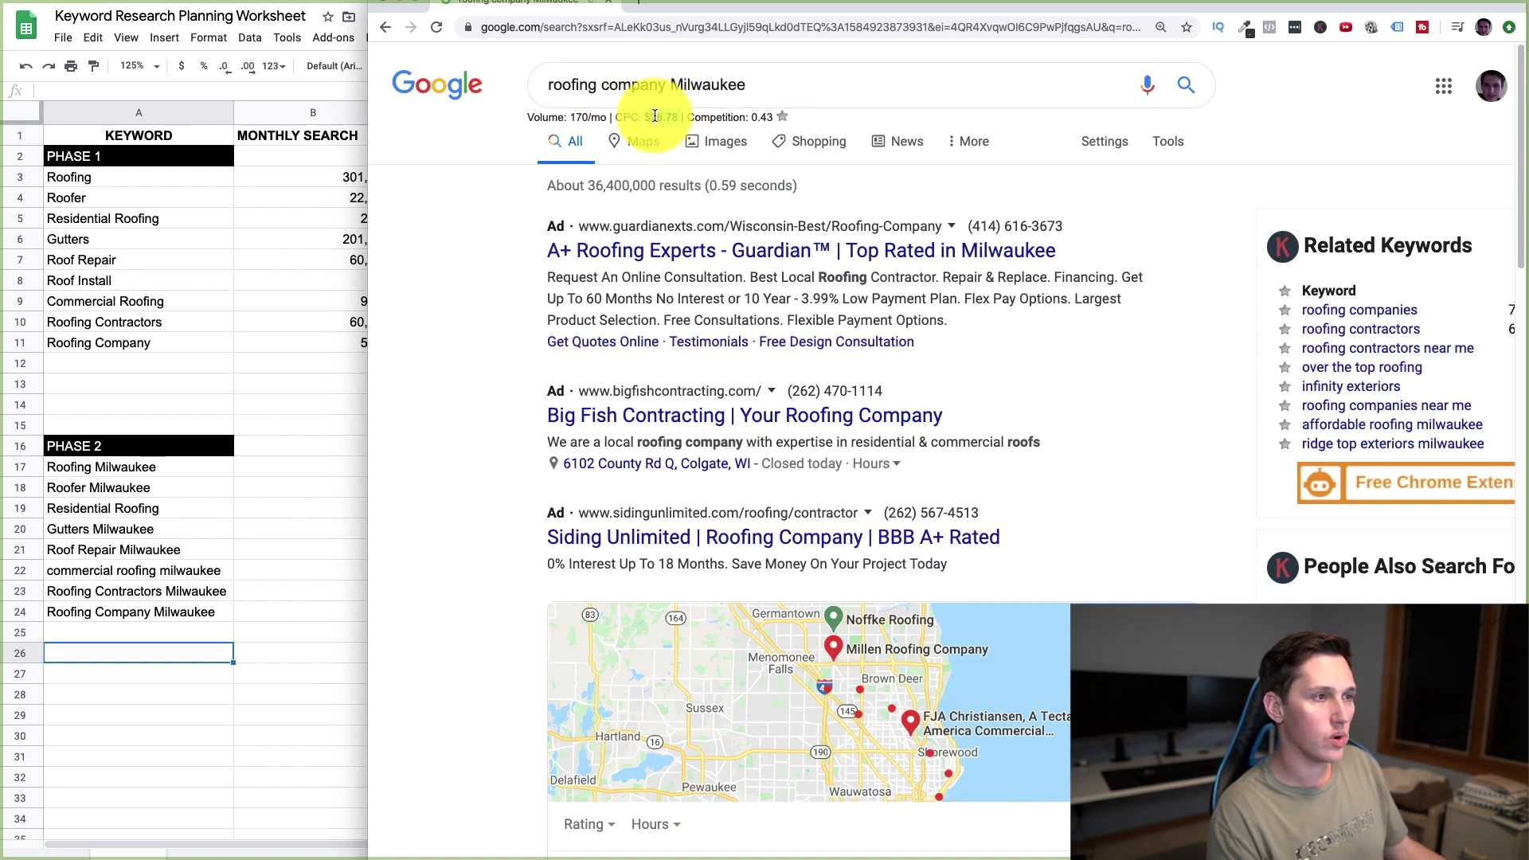
key("super+Tab")
left_click(465, 611)
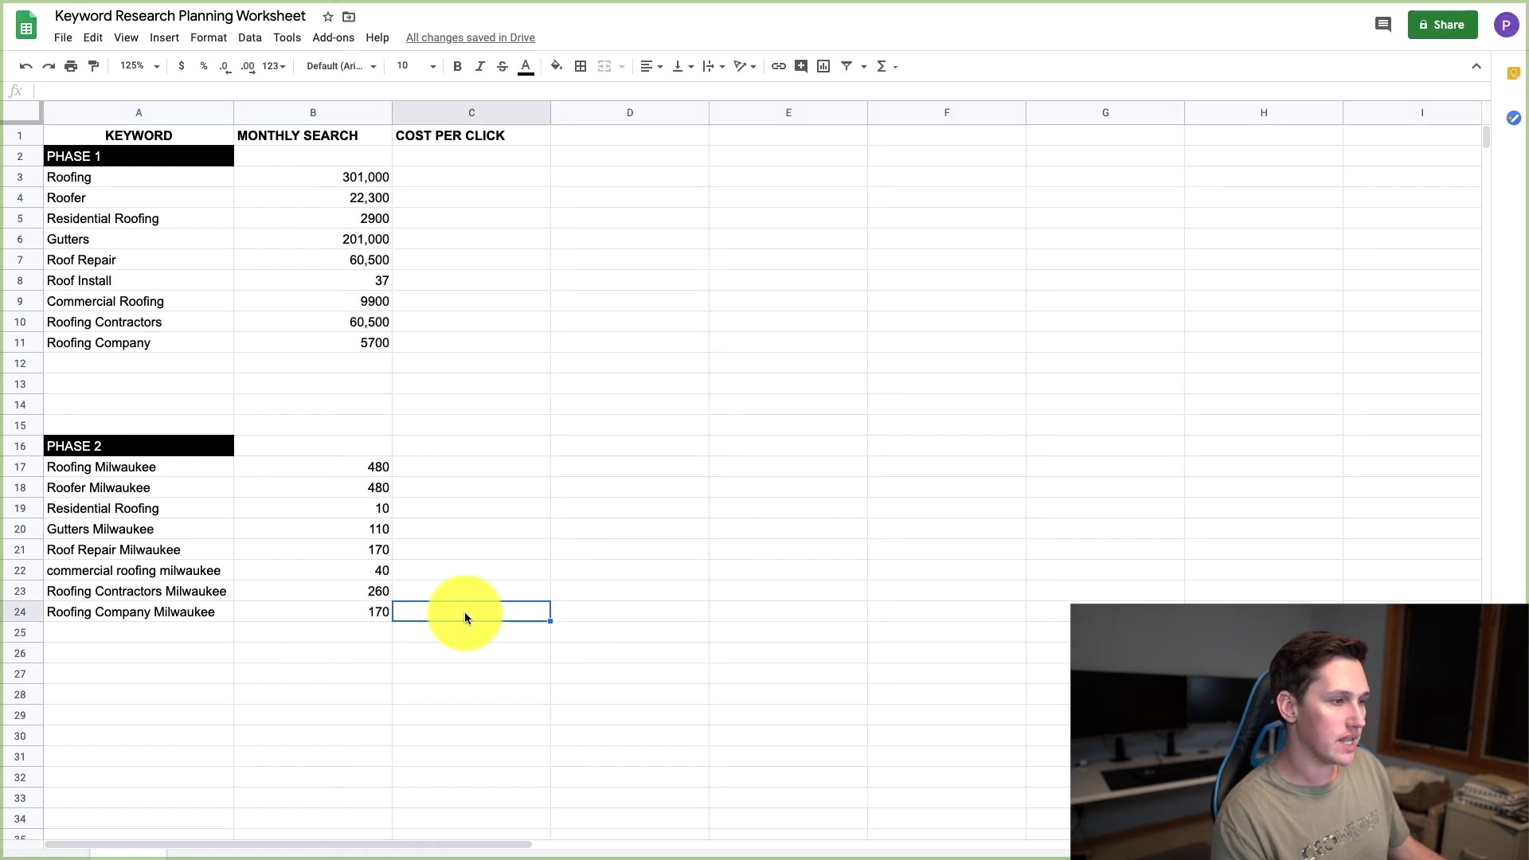
type("28.78")
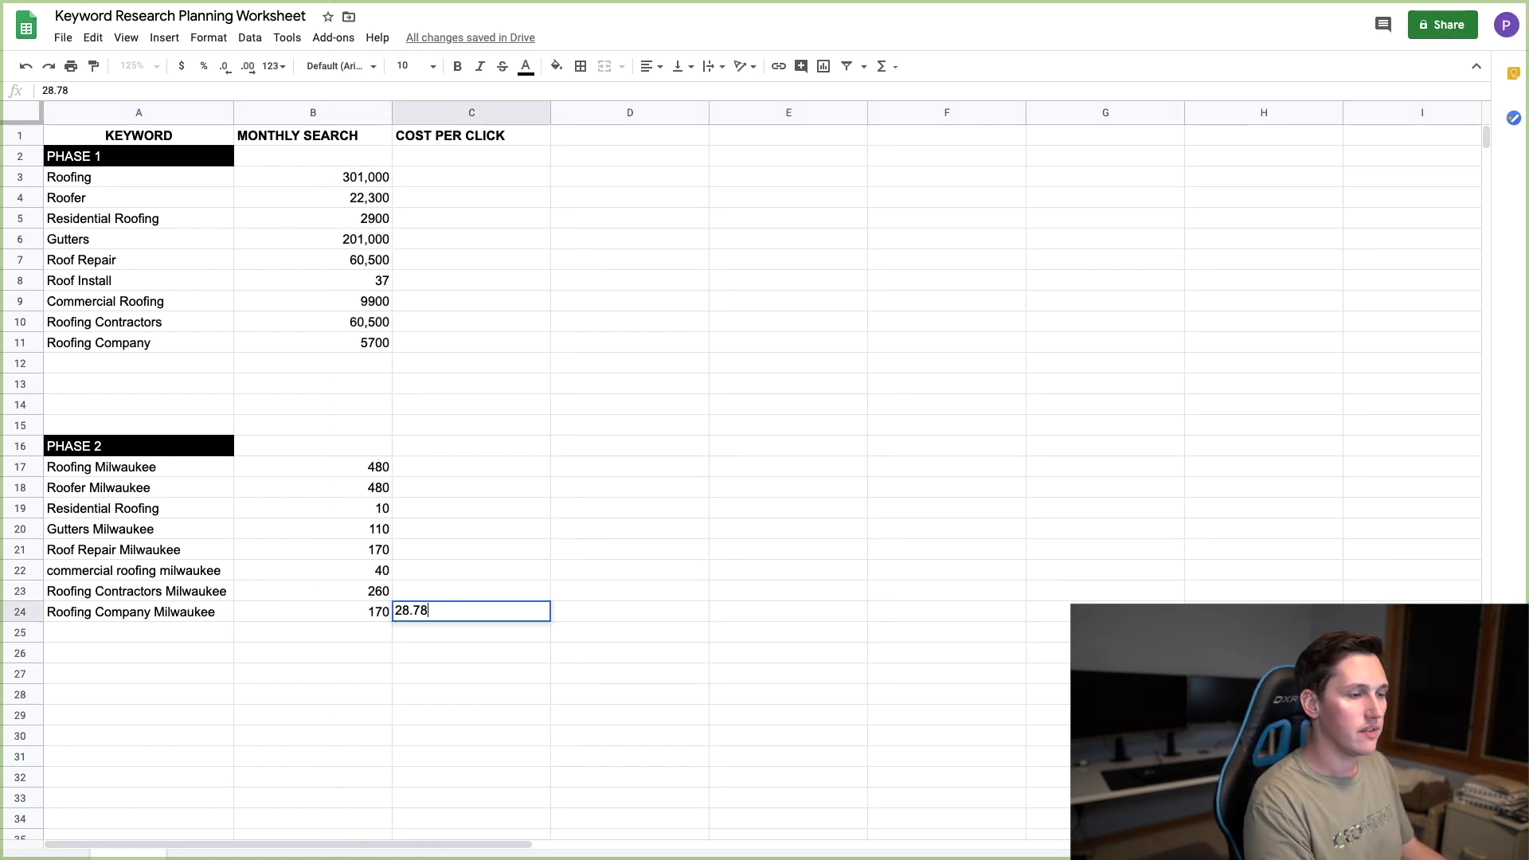
key("Tab")
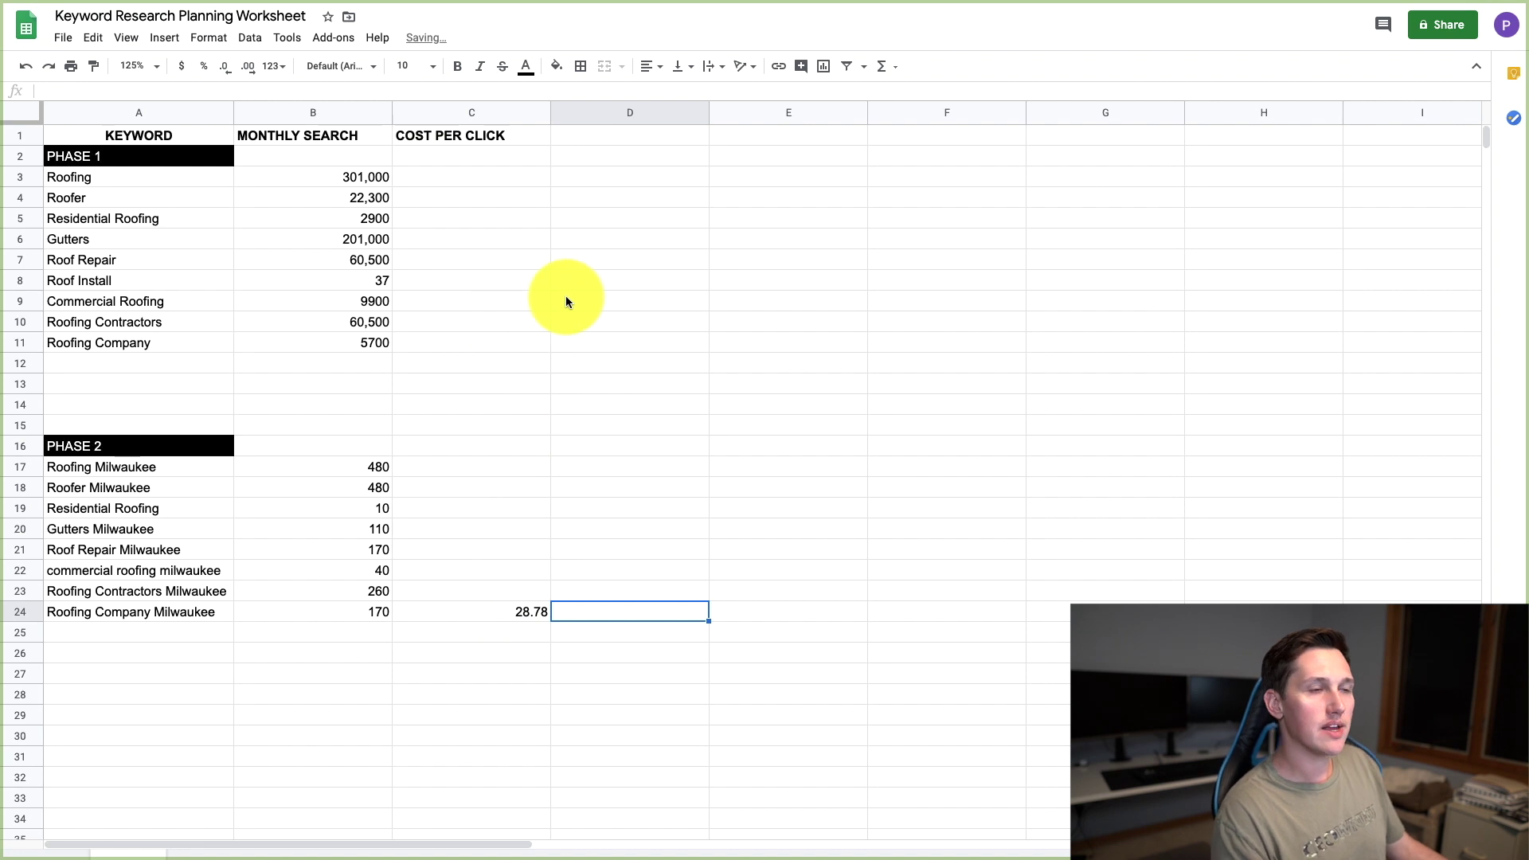
Review the cost per click in C24 and select the empty Cost Per Click cells C17 to C23
left_click(525, 615)
left_click(574, 618)
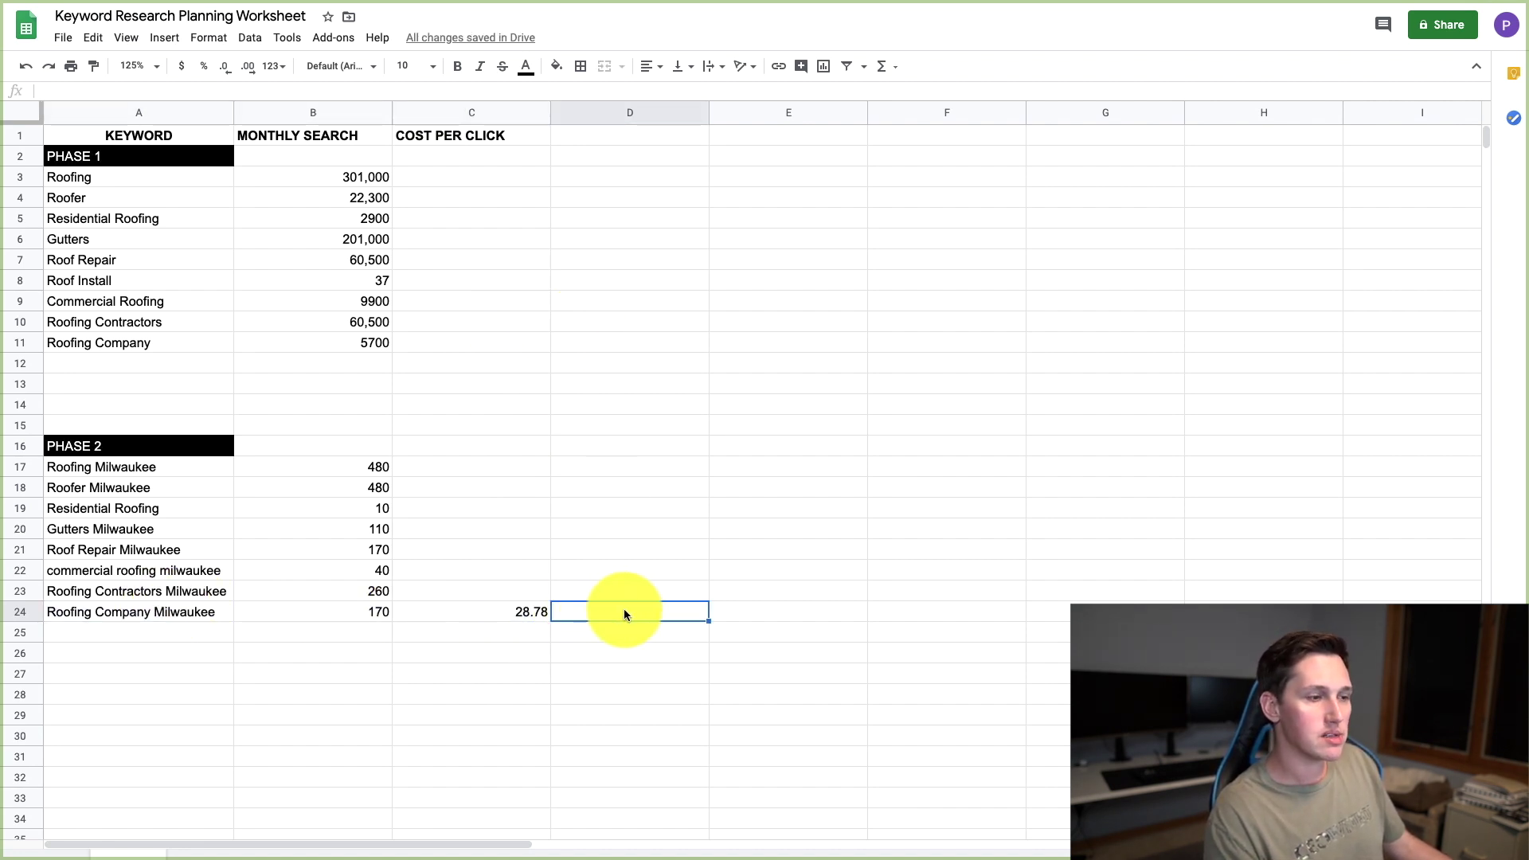
left_click(543, 611)
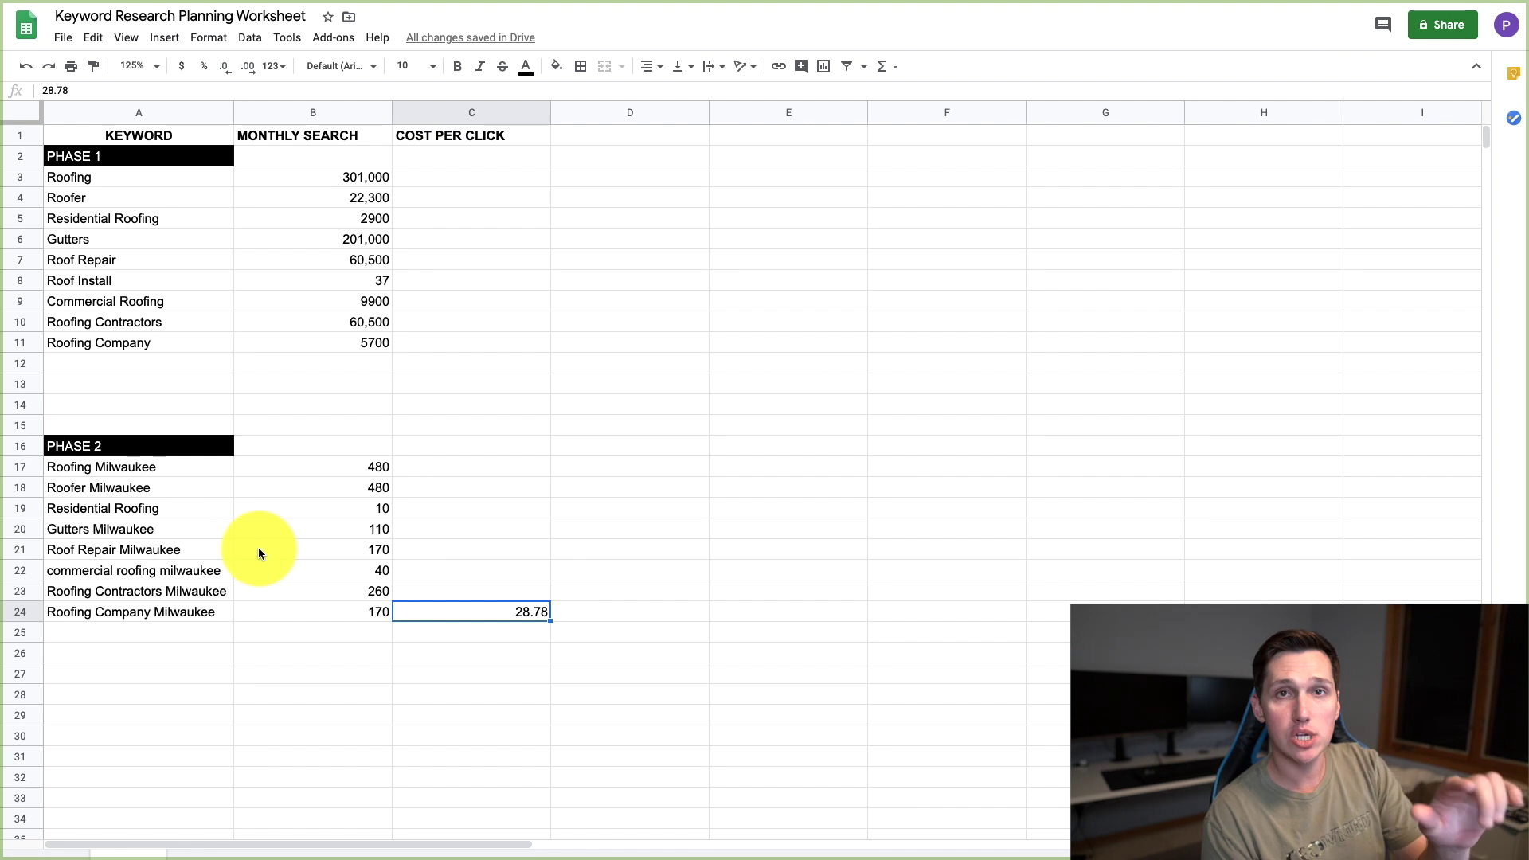
key("super+Tab")
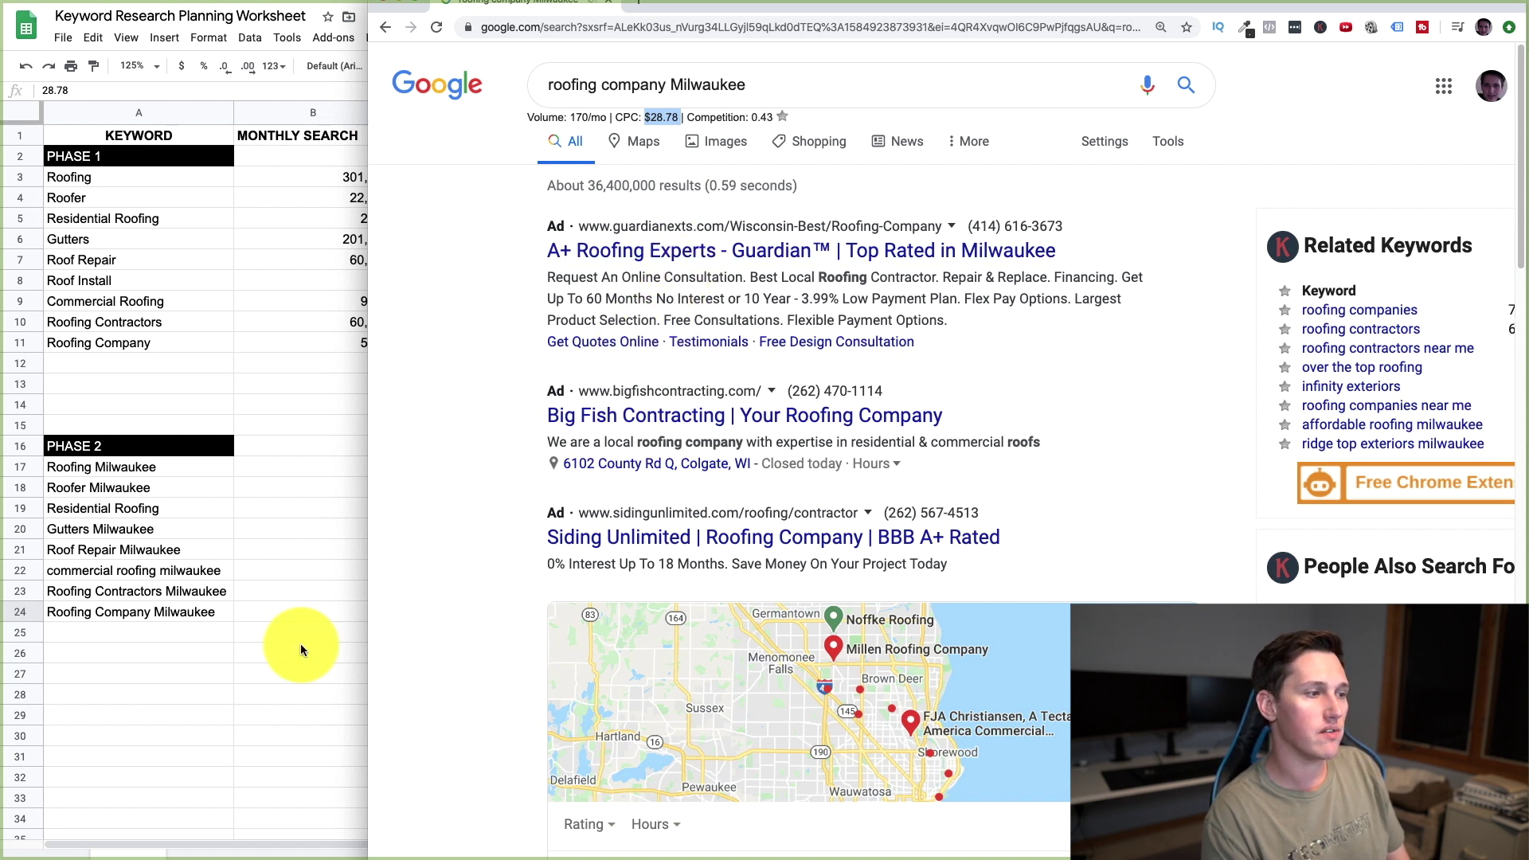
key("super+Tab")
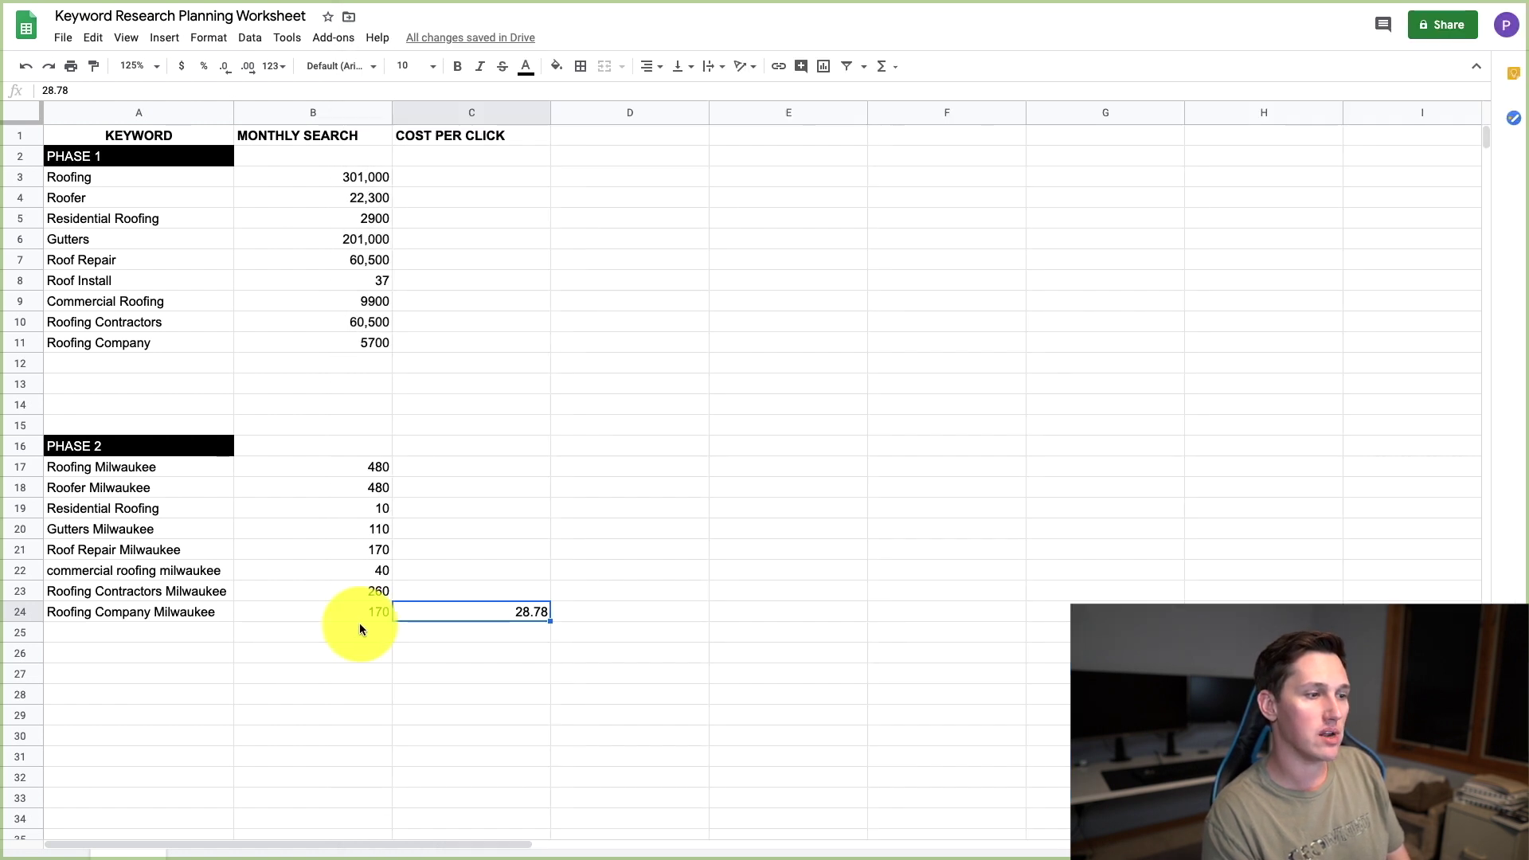
left_click(491, 486)
left_click_drag(495, 464, 516, 589)
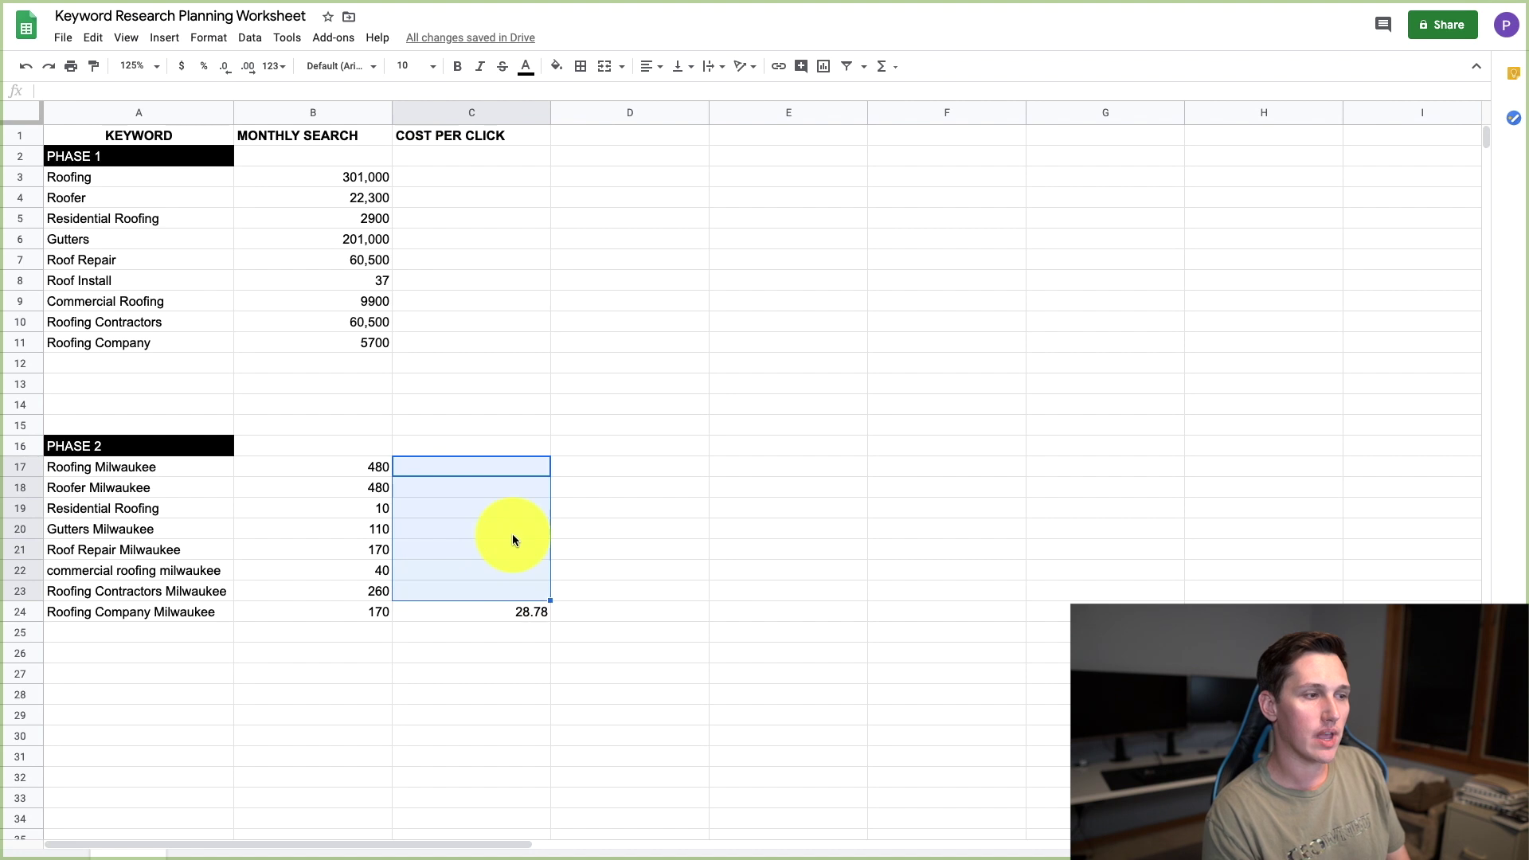
Go over the Phase 2 Cost Per Click cells C17 to C23 and the value recorded for Roofing Company Milwaukee
left_click_drag(501, 468, 517, 586)
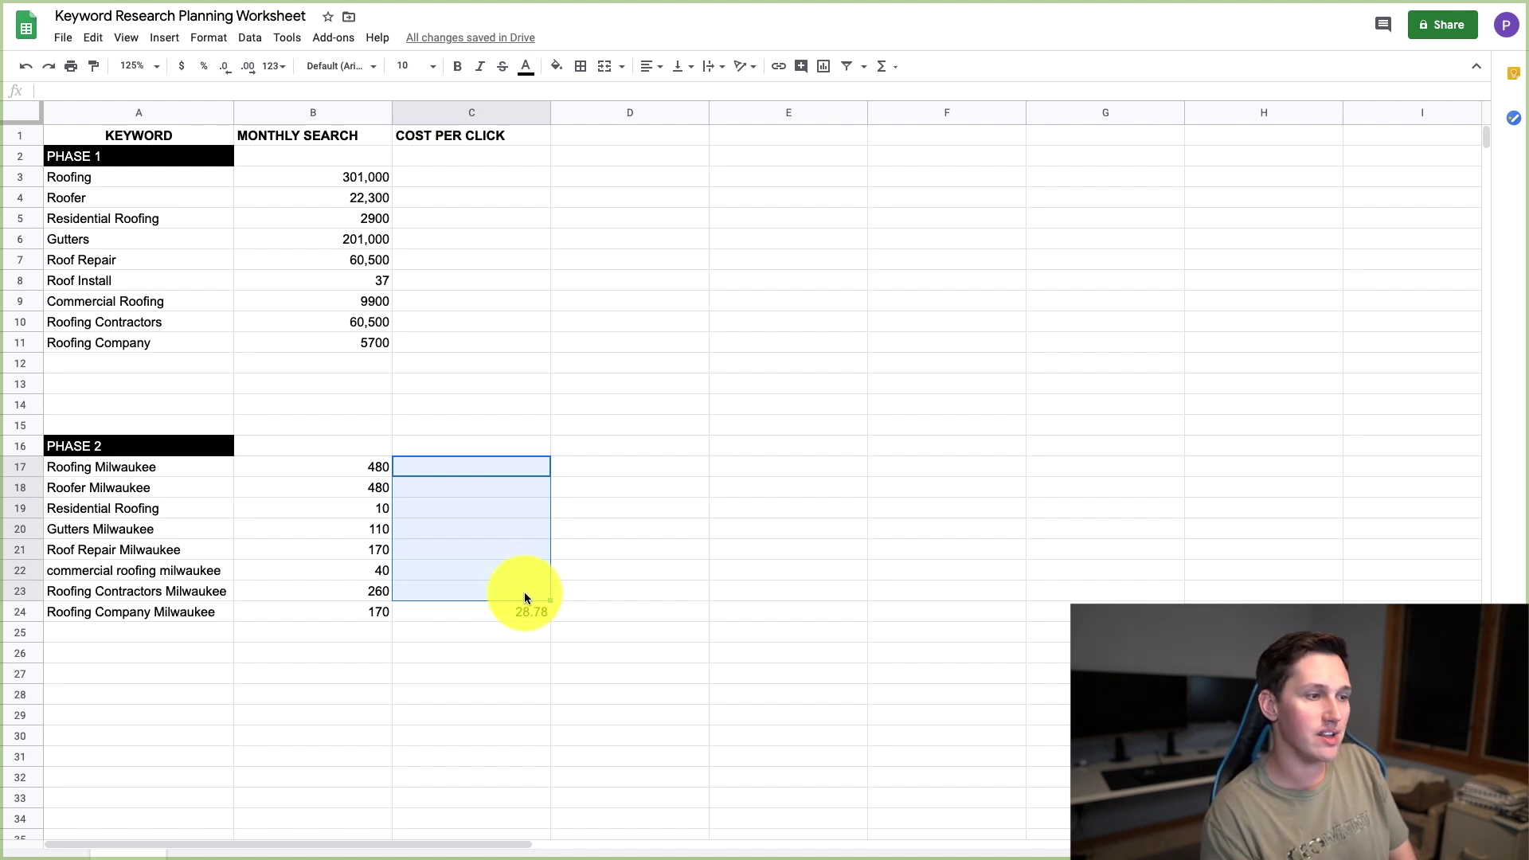
left_click(518, 613)
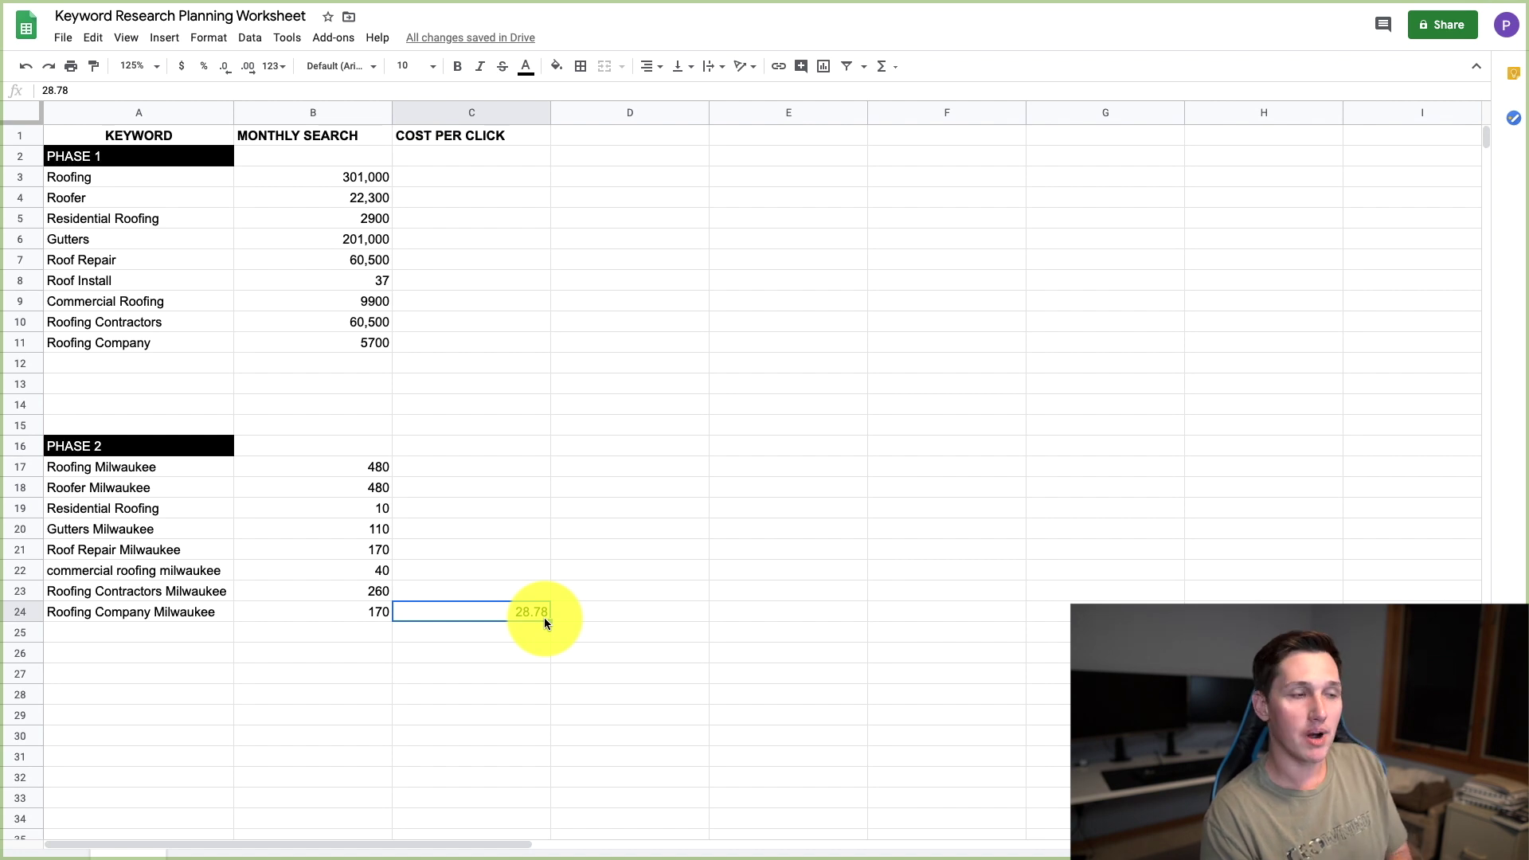
left_click(476, 630)
left_click(591, 628)
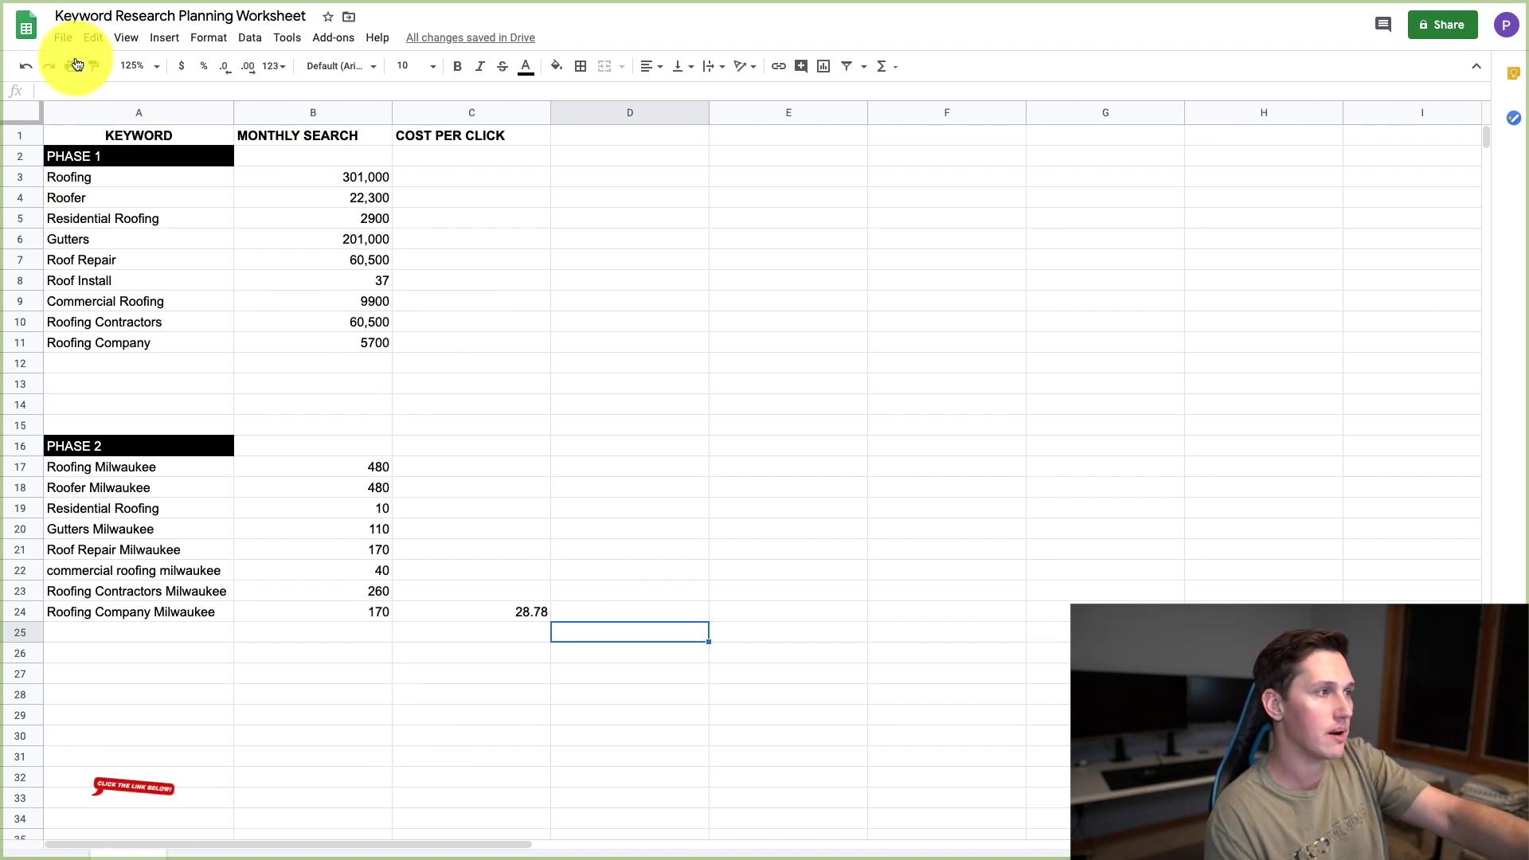
Locate the Make a copy option for the Keyword Research Planning Worksheet without creating a copy
left_click(62, 38)
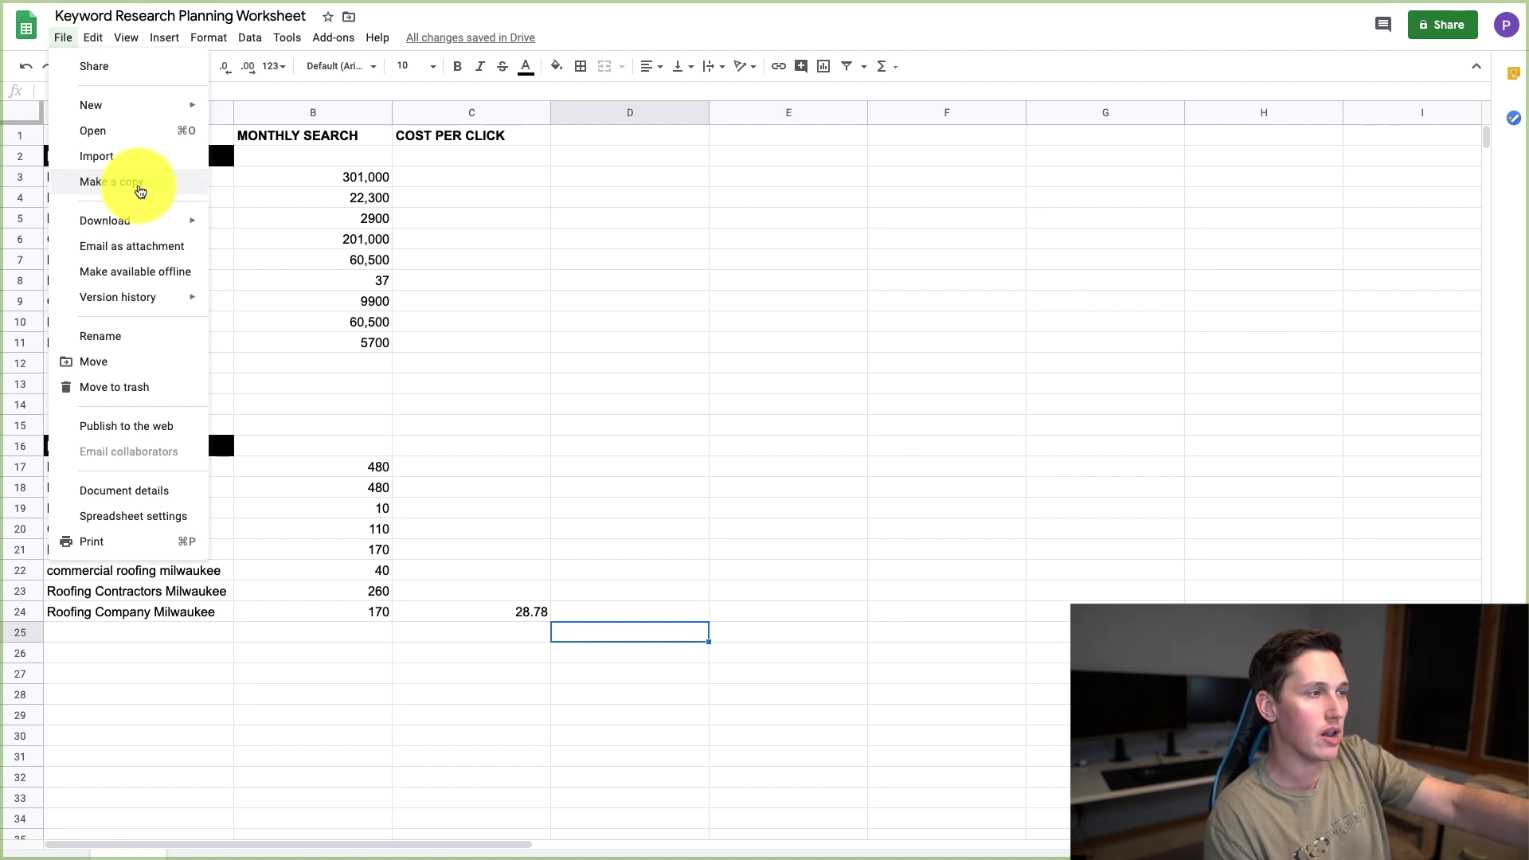
left_click(491, 277)
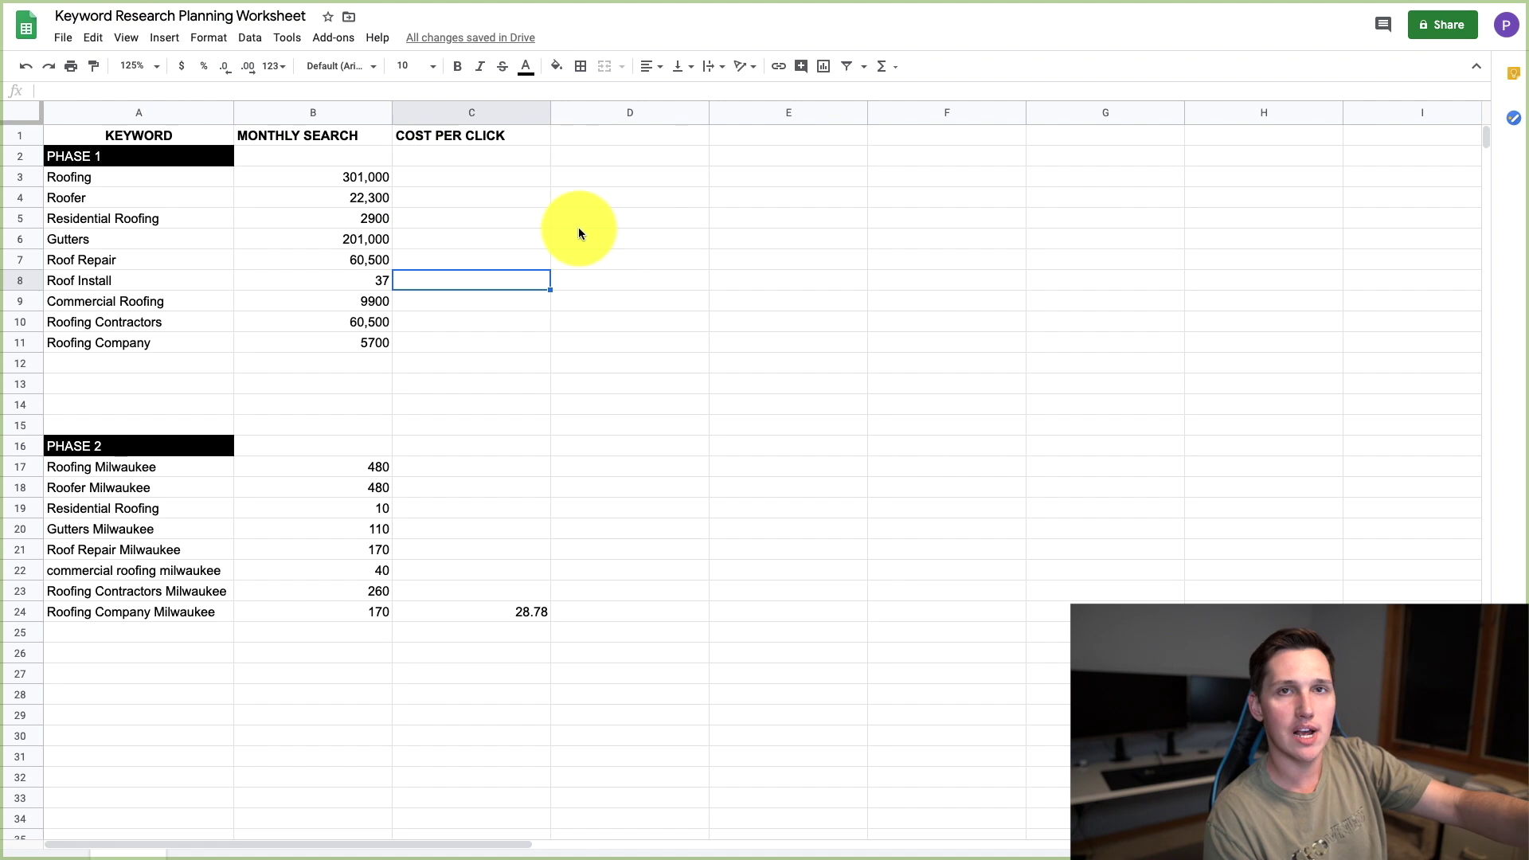
left_click(62, 37)
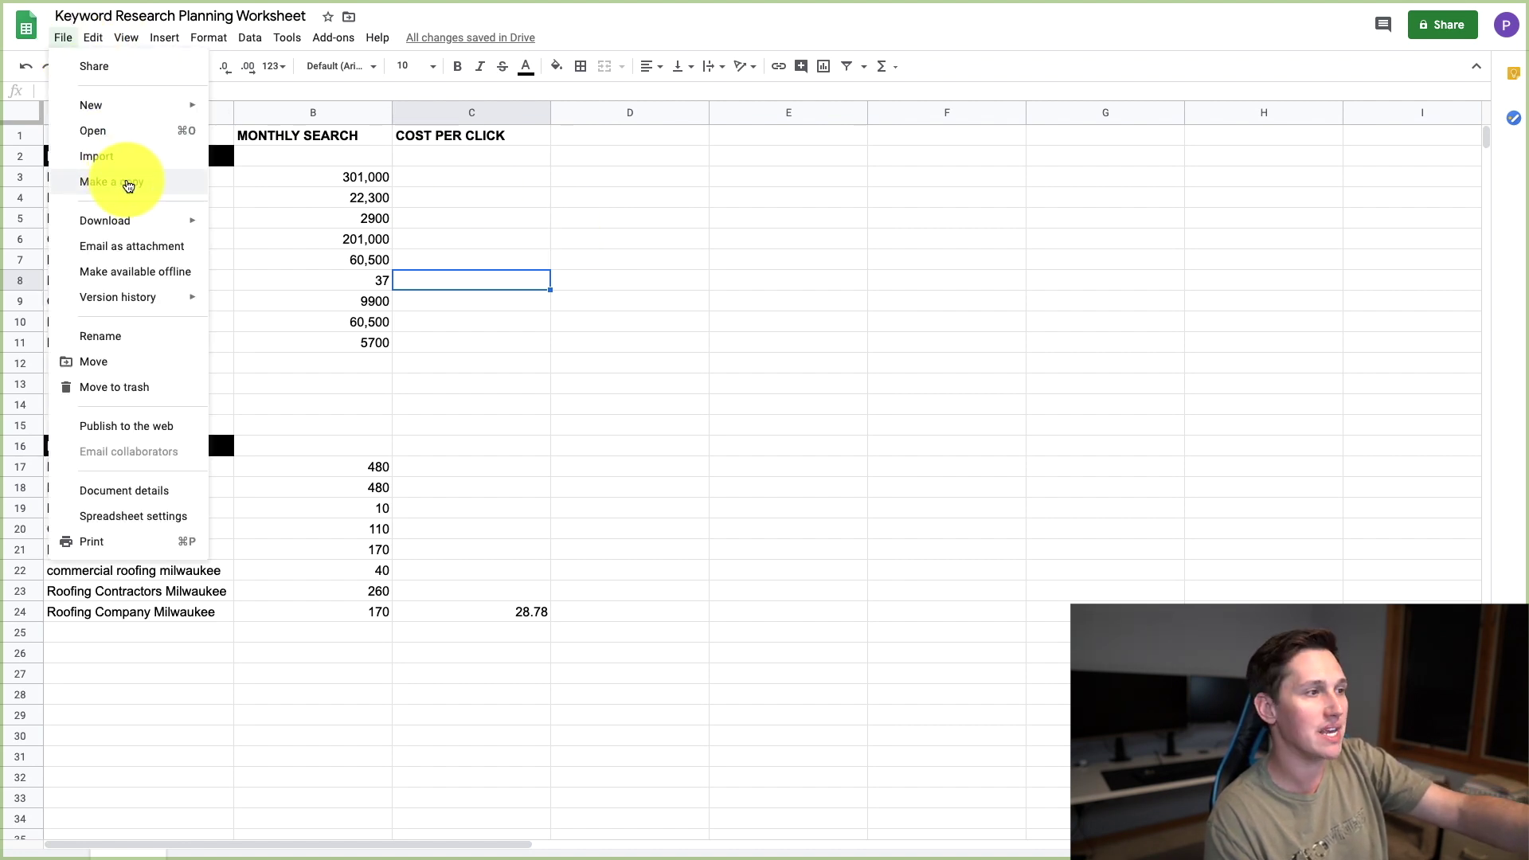
left_click(504, 310)
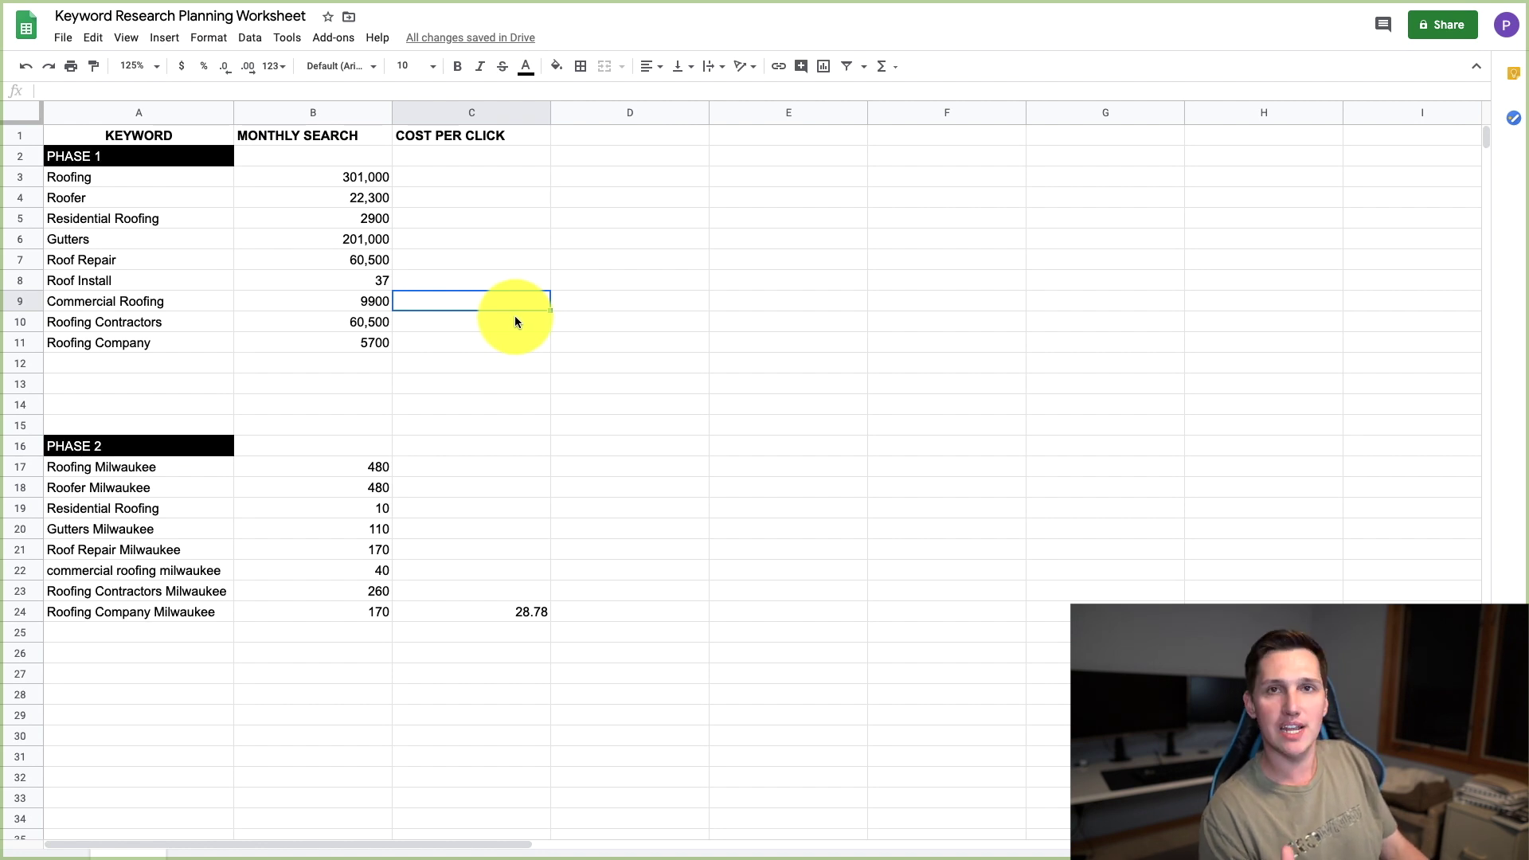